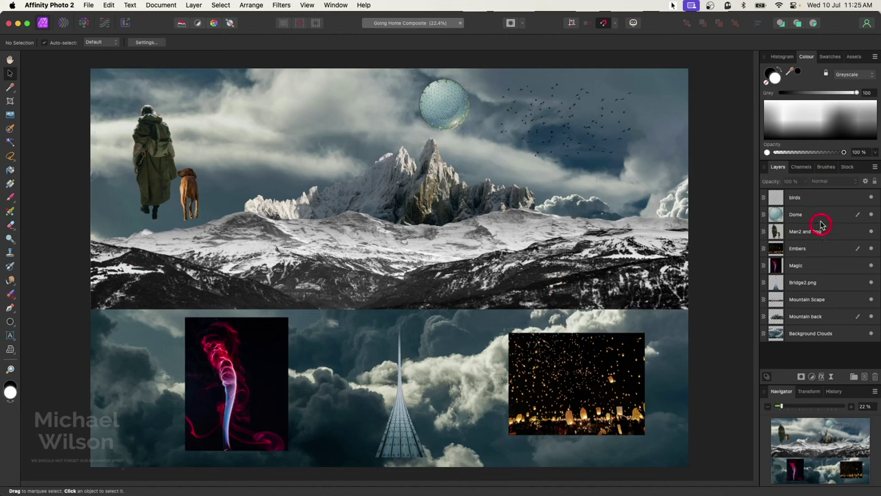
# - Hide every layer above Background Clouds, from birds down to Mountain back
pyautogui.click(812, 200)
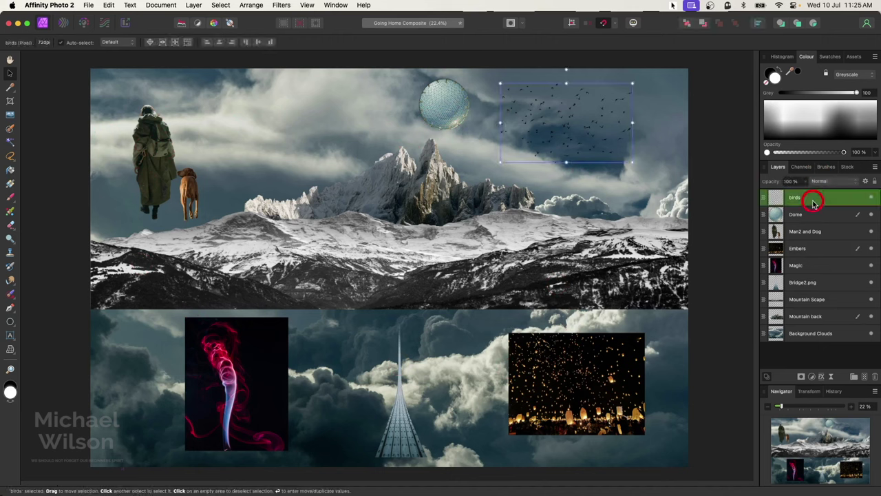
pyautogui.keyDown('shift'); pyautogui.click(813, 317); pyautogui.keyUp('shift')
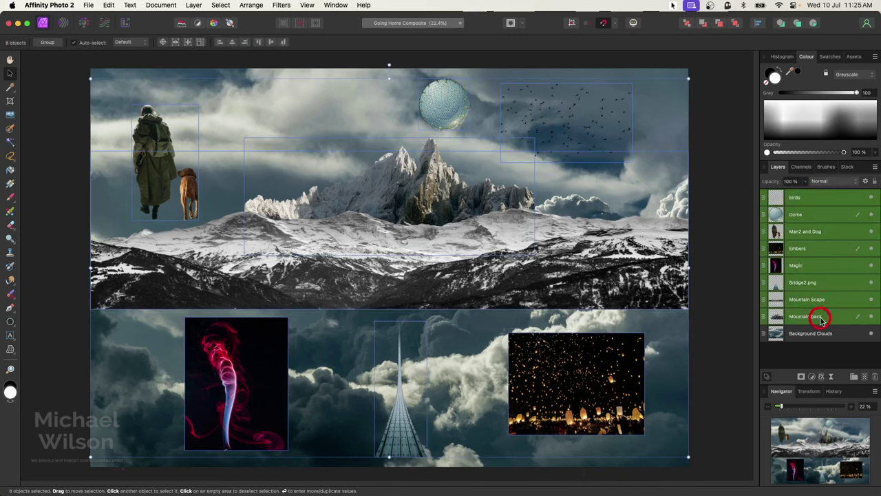
pyautogui.click(872, 318)
pyautogui.click(718, 215)
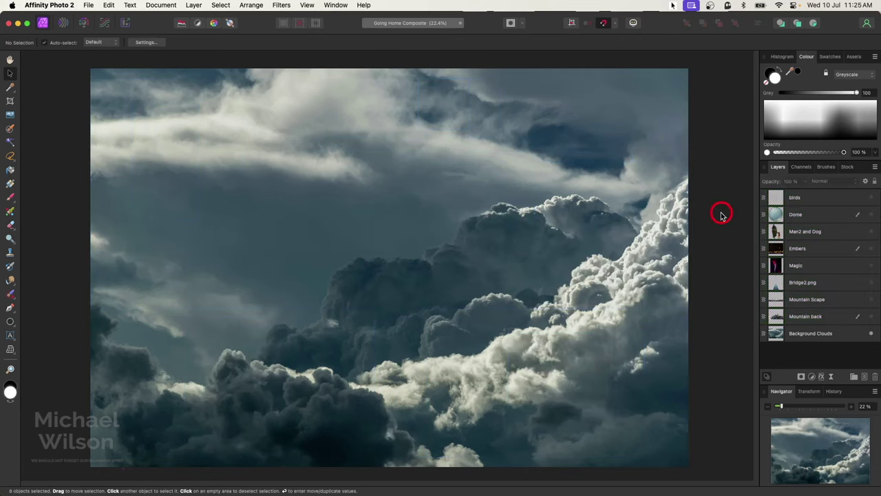
# - Select the dark and bright lower cloud mass on the Background Clouds layer with the Selection Brush and feather the selection
pyautogui.click(846, 334)
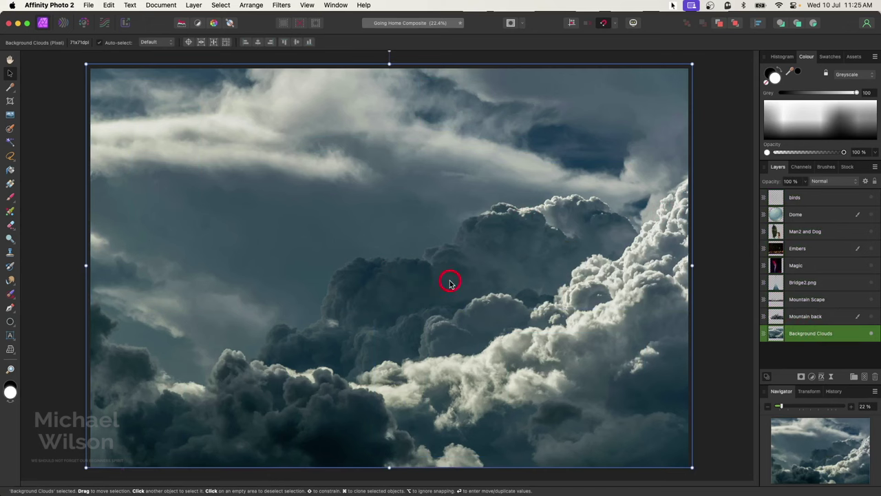
pyautogui.click(10, 129)
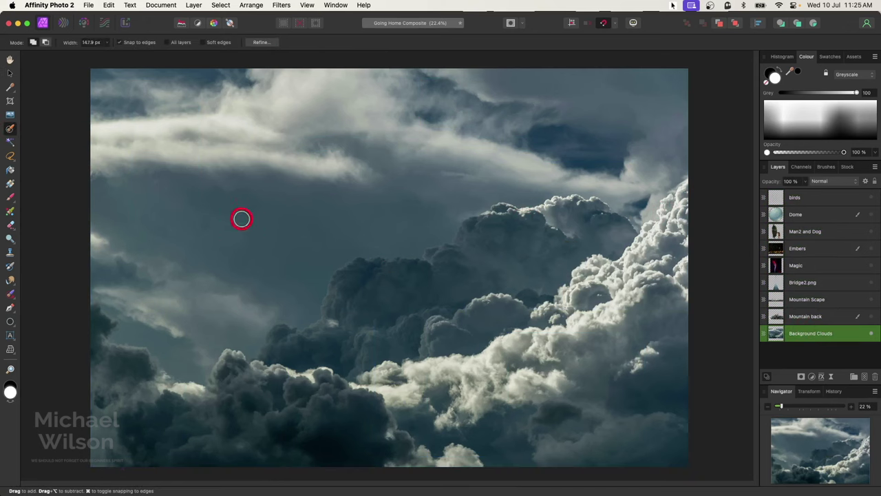
pyautogui.moveTo(364, 274)
pyautogui.mouseDown()
pyautogui.moveTo(424, 271)
pyautogui.moveTo(501, 215)
pyautogui.moveTo(561, 210)
pyautogui.moveTo(603, 227)
pyautogui.moveTo(680, 200)
pyautogui.moveTo(376, 396)
pyautogui.moveTo(111, 393)
pyautogui.moveTo(436, 422)
pyautogui.moveTo(365, 294)
pyautogui.moveTo(287, 354)
pyautogui.moveTo(469, 334)
pyautogui.moveTo(592, 284)
pyautogui.moveTo(509, 320)
pyautogui.moveTo(669, 347)
pyautogui.moveTo(623, 294)
pyautogui.moveTo(138, 387)
pyautogui.moveTo(99, 337)
pyautogui.mouseUp()
pyautogui.click(220, 6)
pyautogui.click(231, 288)
pyautogui.click(719, 457)
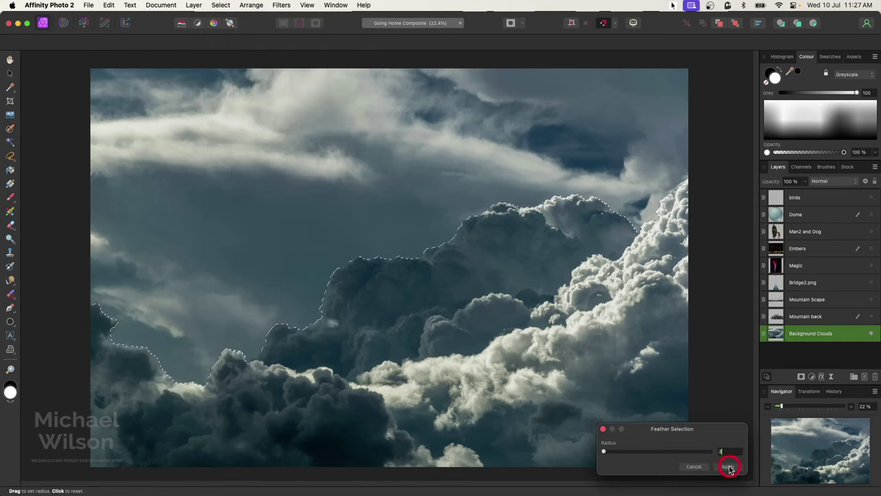
pyautogui.click(729, 467)
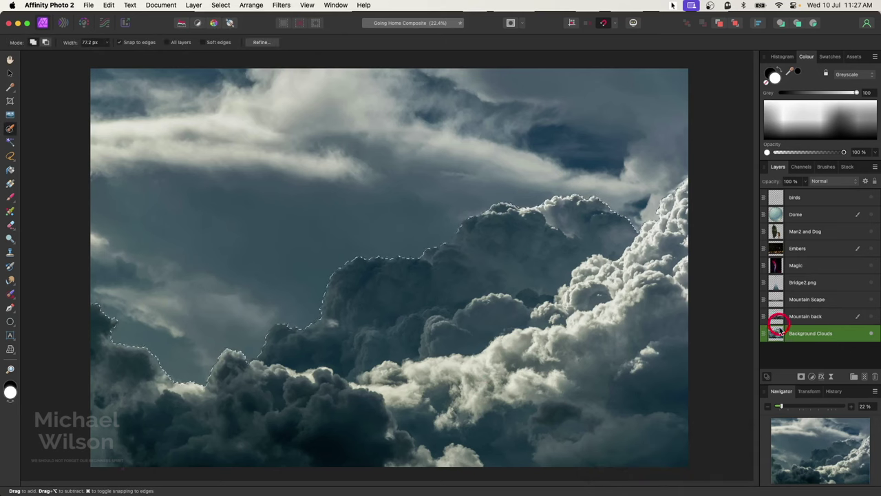
# - Duplicate the selected clouds twice onto separate layers, checking the cutout with the original Background Clouds layer briefly hidden
pyautogui.press('super+j')
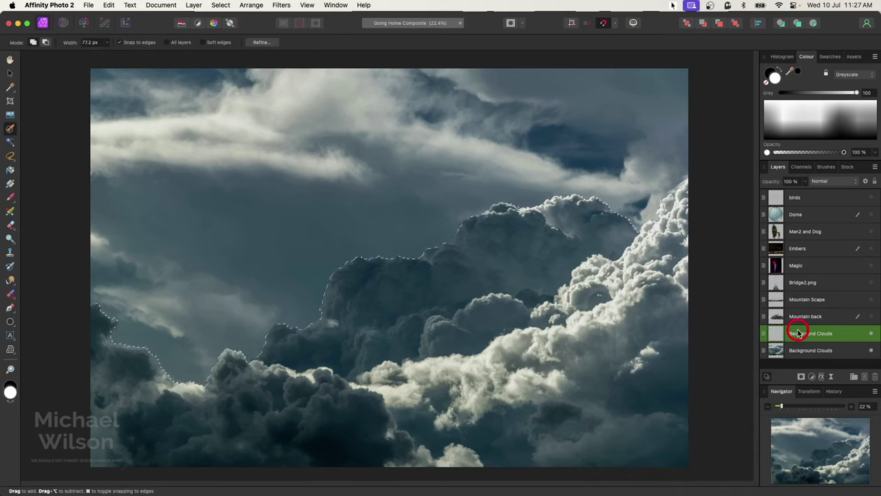
pyautogui.press('super+j')
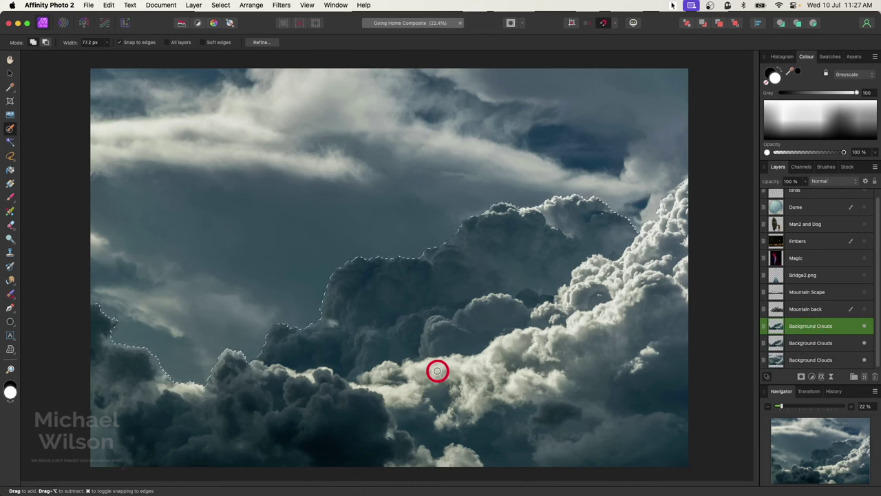
pyautogui.click(865, 360)
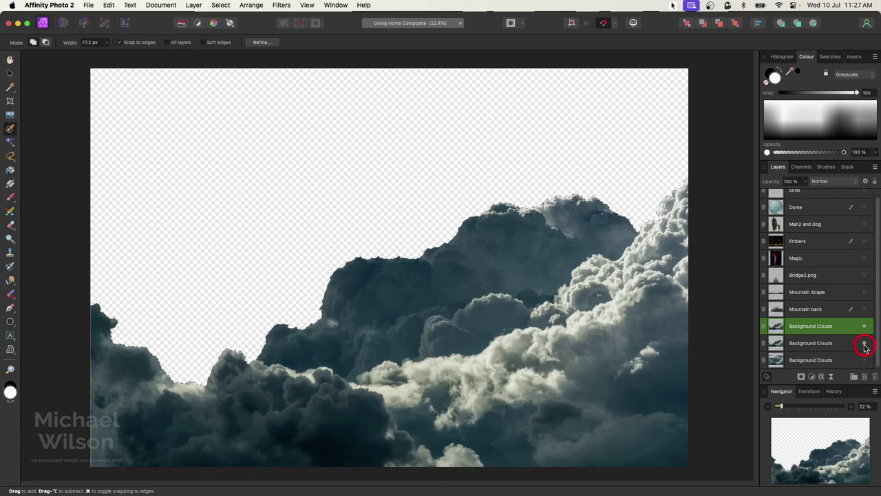
pyautogui.click(865, 360)
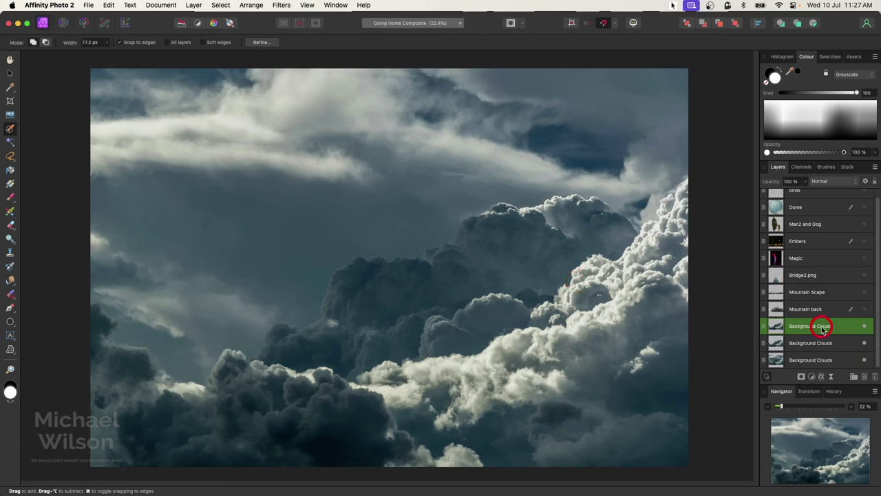
# - Flip the uppermost cloud copy horizontally and merge it with the cloud copy beneath it
pyautogui.click(252, 5)
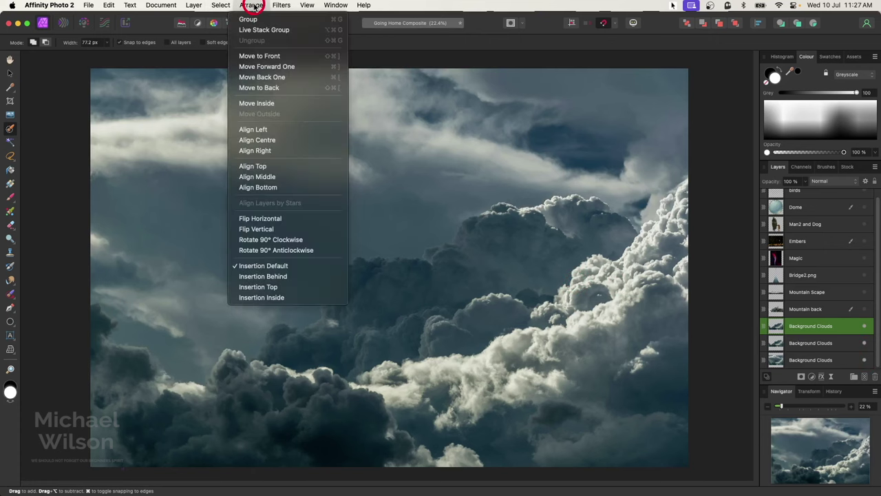
pyautogui.click(272, 218)
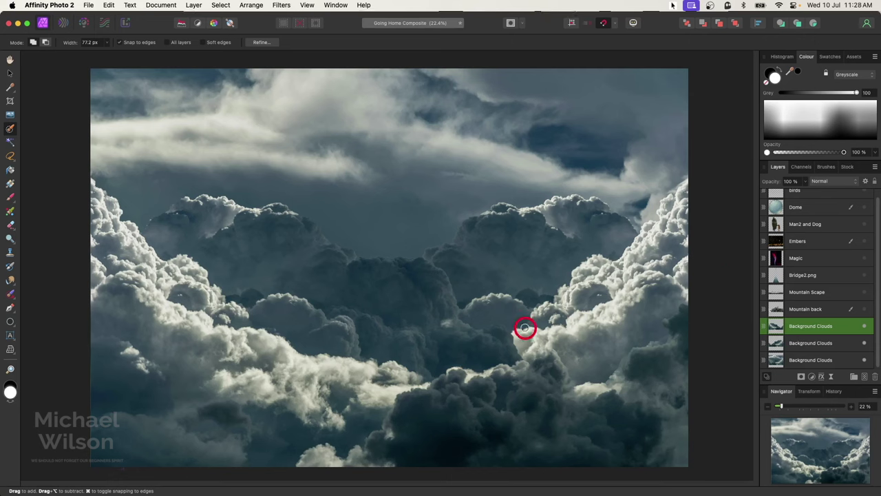
pyautogui.keyDown('shift'); pyautogui.click(801, 345); pyautogui.keyUp('shift')
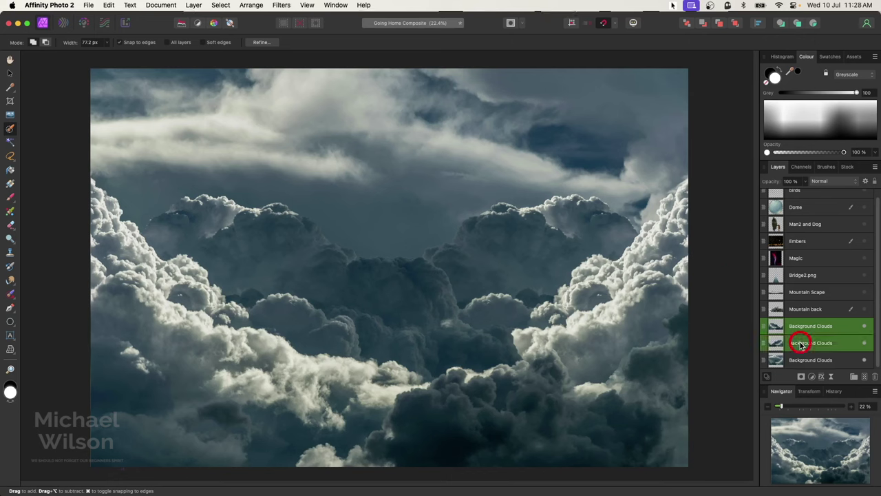
pyautogui.click(196, 5)
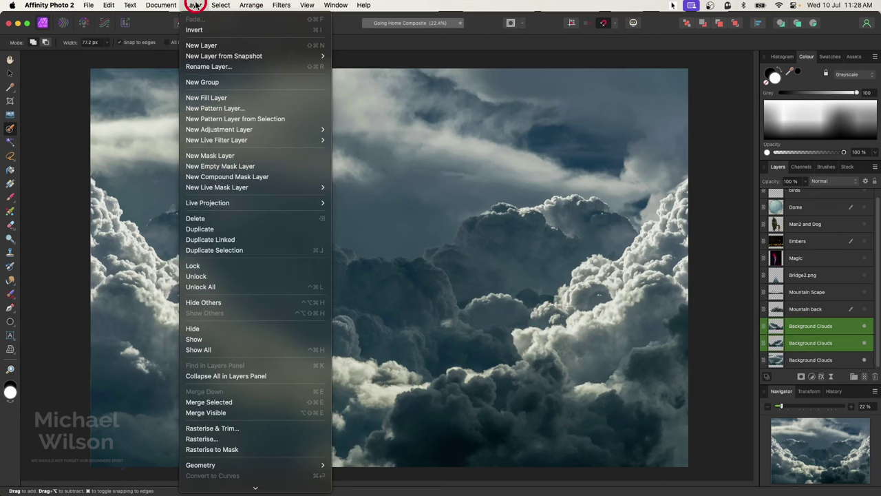
pyautogui.click(217, 402)
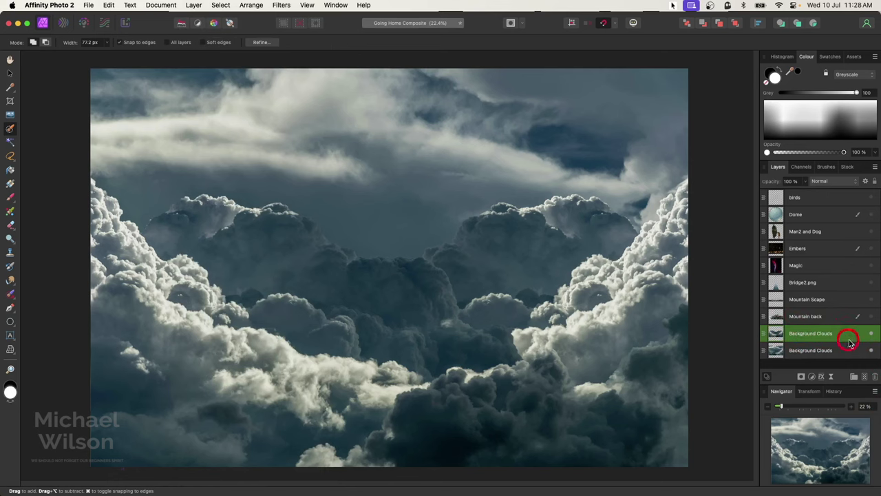
# - Show the Mountain Scape layer beneath the merged clouds layer and raise the mountain range so it rises above the clouds
pyautogui.click(871, 300)
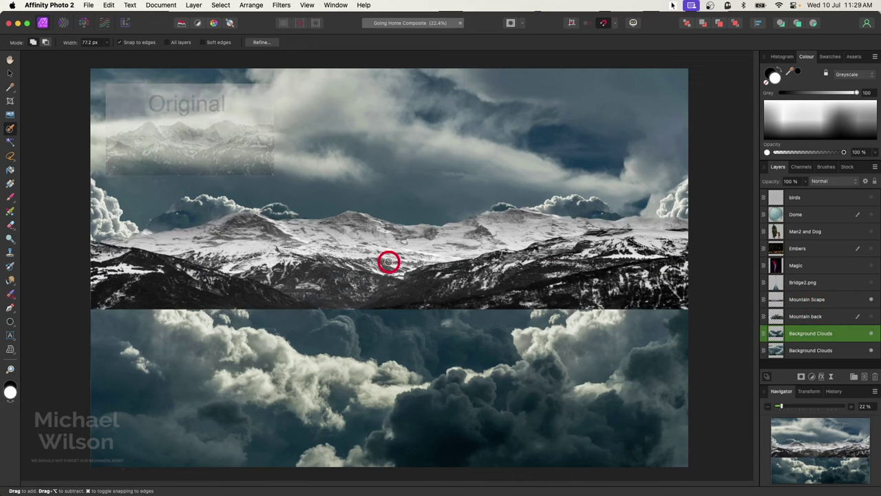
pyautogui.moveTo(821, 299); pyautogui.dragTo(806, 343)
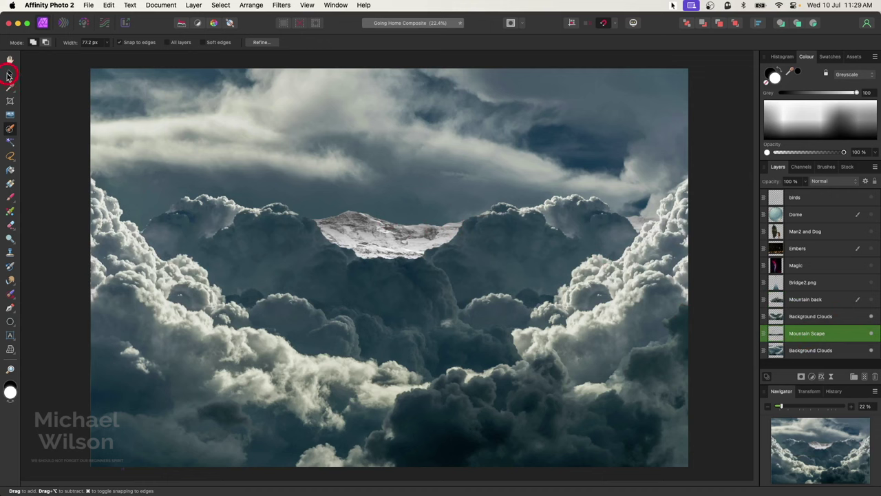
pyautogui.click(9, 73)
pyautogui.moveTo(434, 241); pyautogui.dragTo(431, 197)
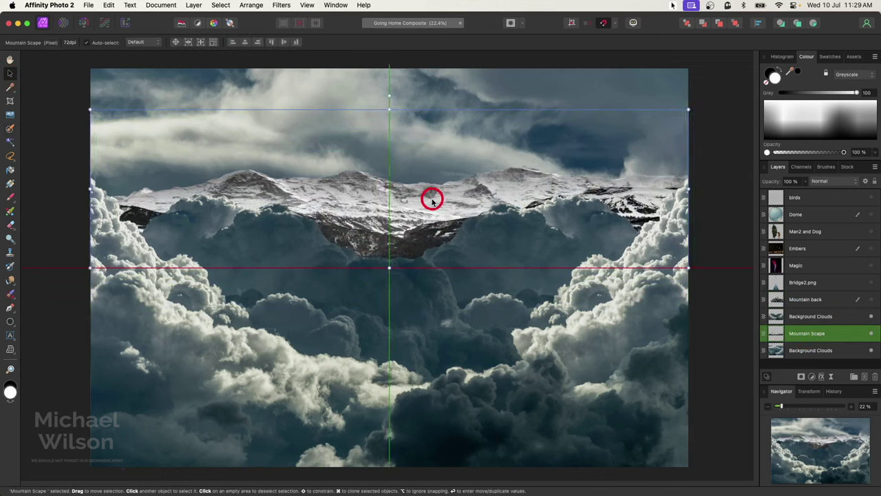
pyautogui.moveTo(572, 181); pyautogui.dragTo(663, 190)
pyautogui.click(727, 186)
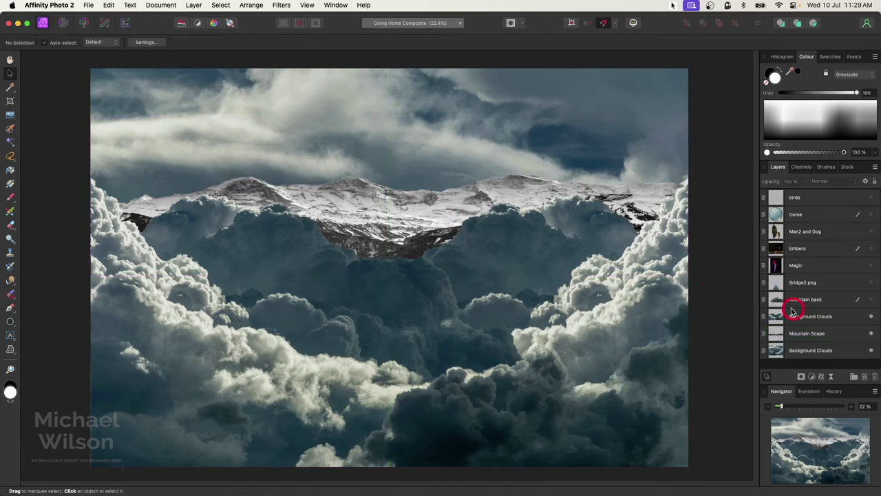
# - Make the Mountain back layer visible and select it for reshaping
pyautogui.click(871, 300)
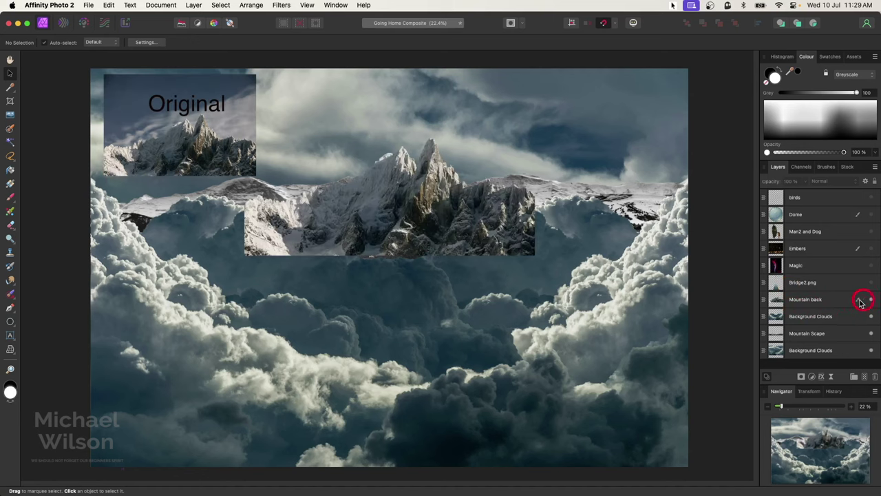
pyautogui.click(821, 301)
pyautogui.moveTo(461, 224)
pyautogui.mouseDown()
pyautogui.moveTo(445, 189)
pyautogui.moveTo(452, 189)
pyautogui.moveTo(441, 216)
pyautogui.moveTo(451, 219)
pyautogui.mouseUp()
pyautogui.scroll(5, 451, 219)
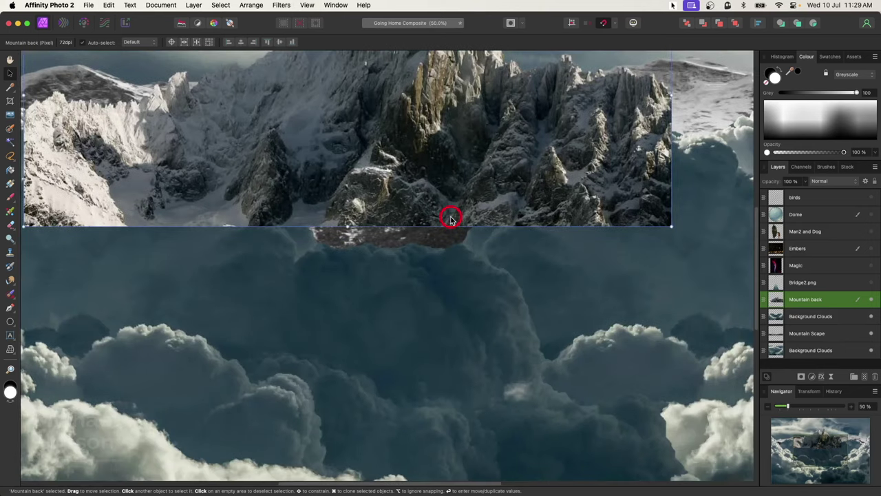
pyautogui.moveTo(419, 126); pyautogui.dragTo(434, 299)
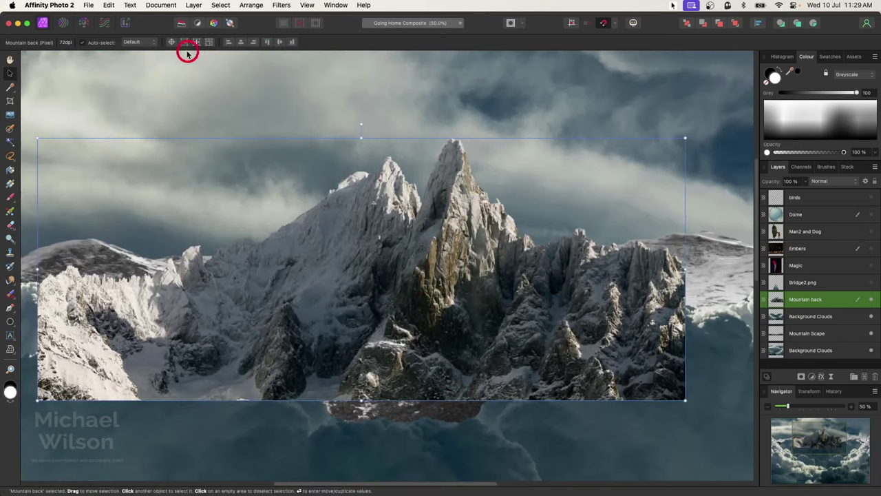
# - Reshape the tallest peak of Mountain back into a curved spire with Liquify Push Forward, using a 286.4 px brush, and apply it
pyautogui.click(64, 23)
pyautogui.click(769, 256)
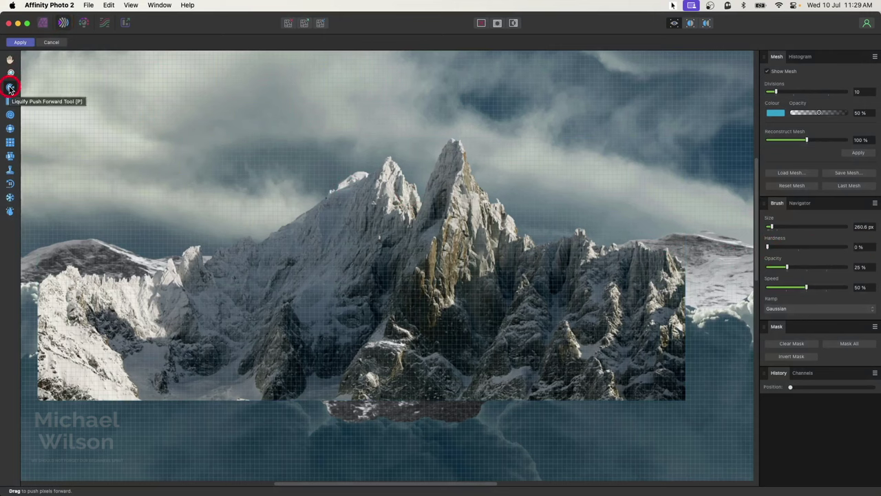
pyautogui.press(']')
pyautogui.moveTo(428, 198)
pyautogui.mouseDown()
pyautogui.moveTo(447, 151)
pyautogui.moveTo(443, 191)
pyautogui.moveTo(431, 202)
pyautogui.moveTo(440, 199)
pyautogui.moveTo(438, 187)
pyautogui.moveTo(440, 203)
pyautogui.moveTo(419, 206)
pyautogui.moveTo(433, 207)
pyautogui.moveTo(446, 144)
pyautogui.moveTo(459, 146)
pyautogui.moveTo(445, 142)
pyautogui.moveTo(459, 144)
pyautogui.mouseUp()
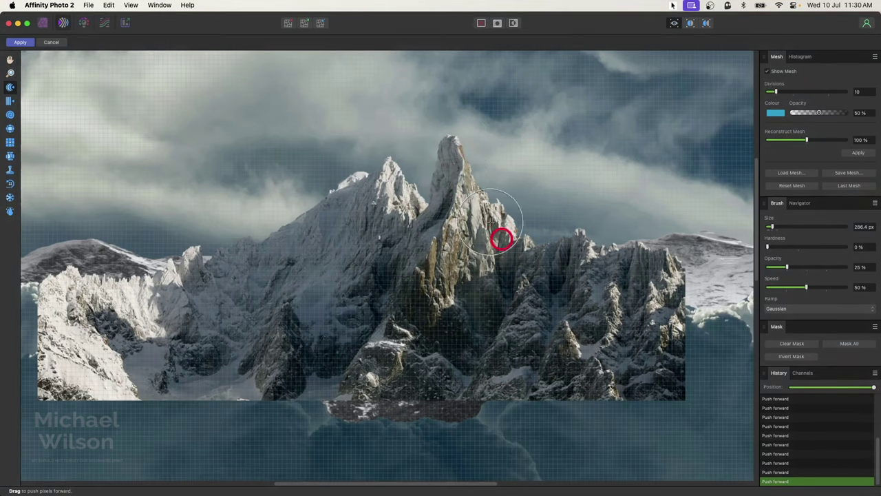
pyautogui.click(19, 43)
pyautogui.click(191, 120)
# - Select the curved tall peak on Mountain back with a 47.4 px Selection Brush and duplicate it onto its own layer
pyautogui.click(808, 302)
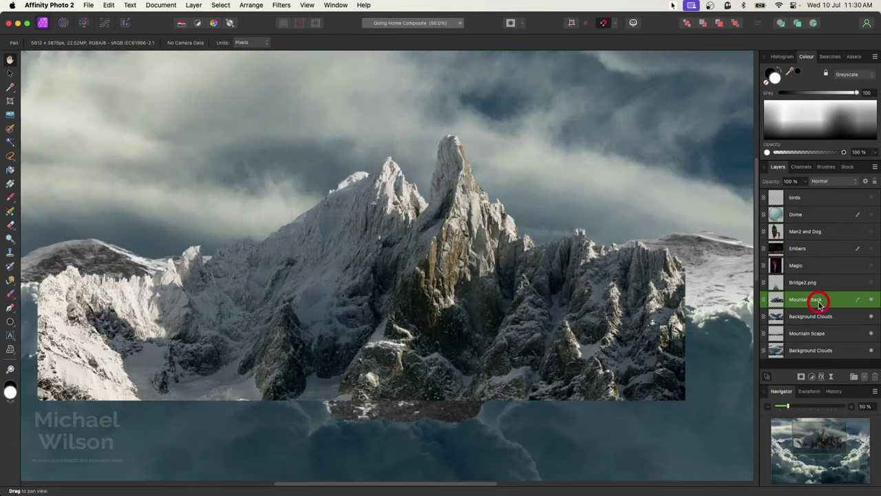
pyautogui.click(10, 130)
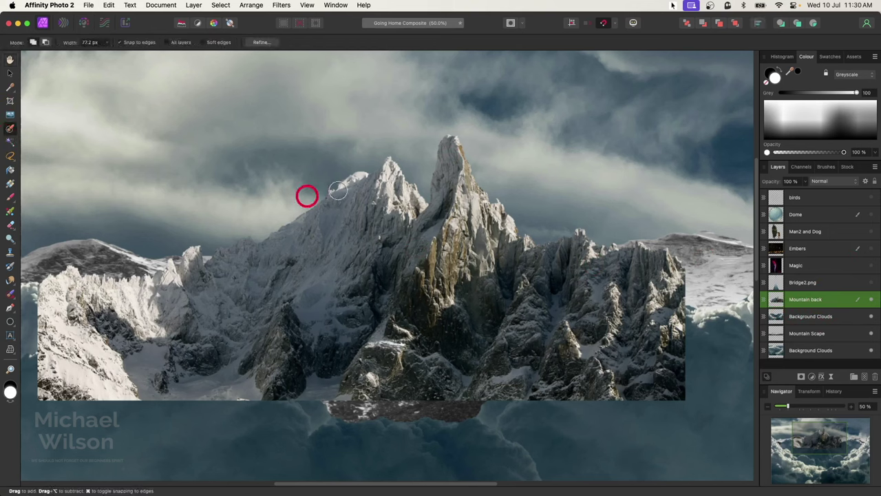
pyautogui.press('[')
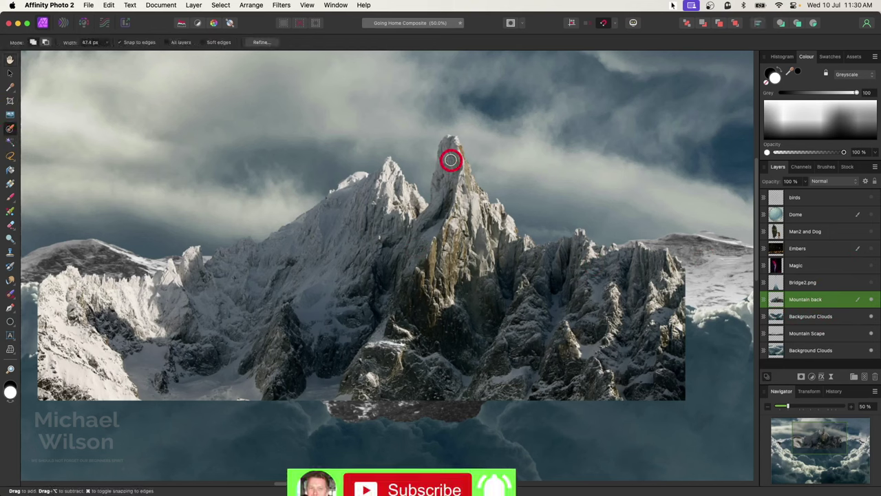
pyautogui.moveTo(448, 157); pyautogui.dragTo(451, 141)
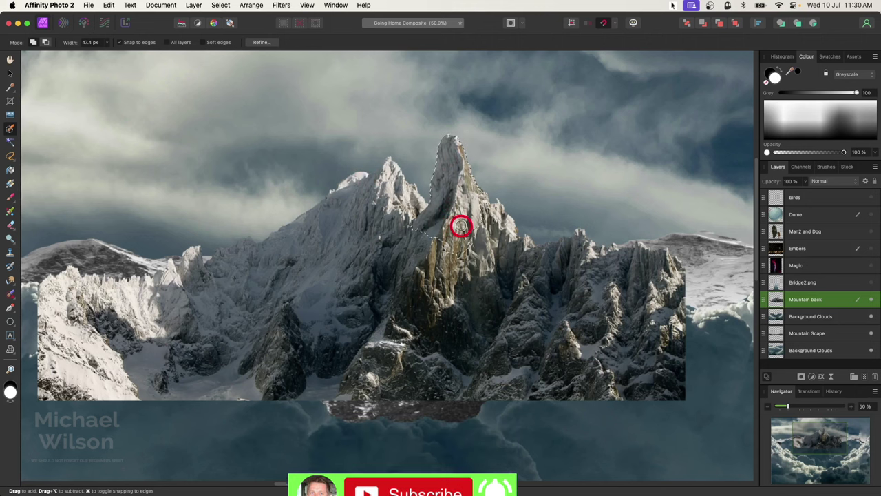
pyautogui.moveTo(458, 236)
pyautogui.mouseDown()
pyautogui.moveTo(382, 230)
pyautogui.moveTo(368, 214)
pyautogui.moveTo(394, 211)
pyautogui.moveTo(395, 267)
pyautogui.moveTo(425, 244)
pyautogui.moveTo(409, 260)
pyautogui.moveTo(419, 292)
pyautogui.moveTo(454, 197)
pyautogui.mouseUp()
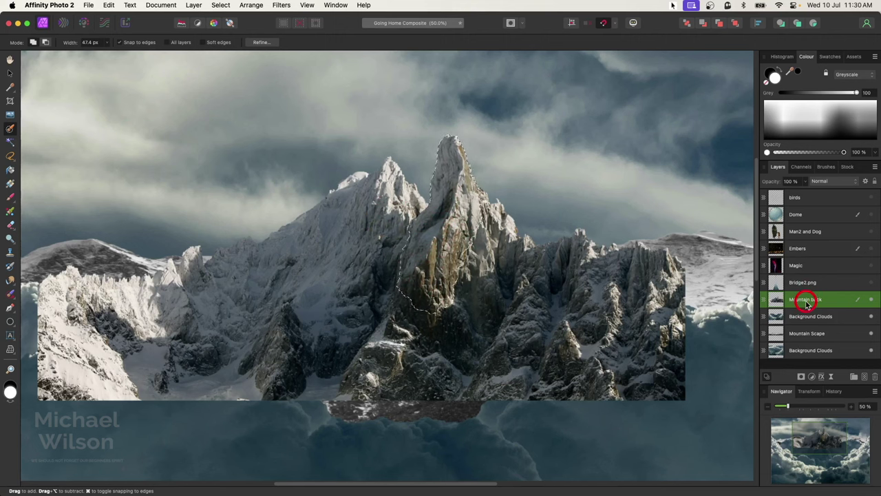
pyautogui.press('super+j')
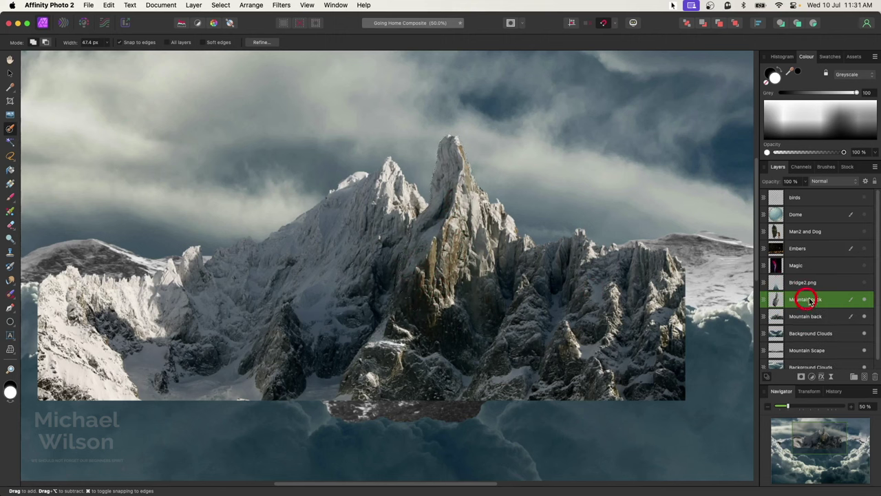
# - Flip the duplicated peak horizontally and move it left of the original peak so the two spires mirror each other
pyautogui.click(251, 6)
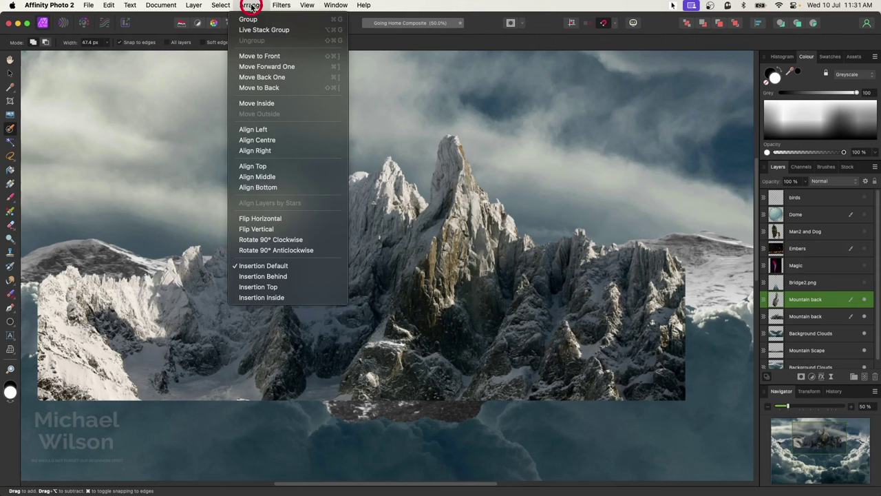
pyautogui.click(260, 218)
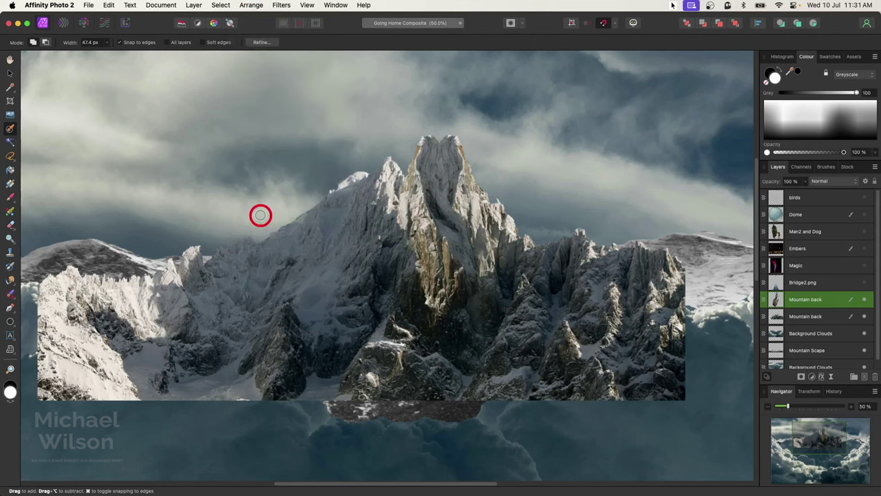
pyautogui.click(10, 73)
pyautogui.moveTo(443, 227); pyautogui.dragTo(379, 223)
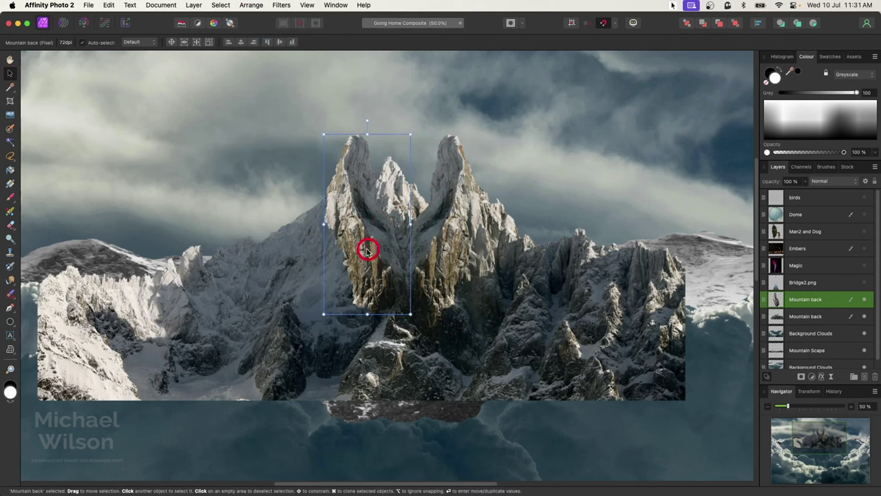
pyautogui.moveTo(780, 303); pyautogui.dragTo(793, 363)
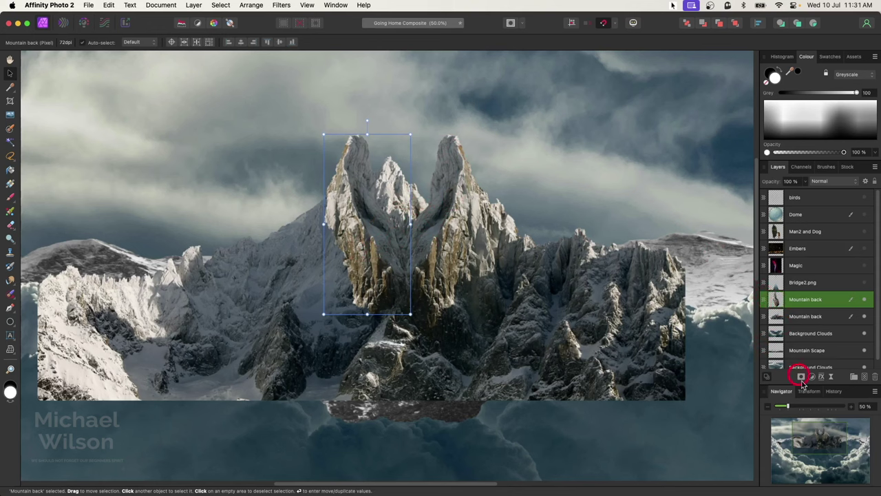
# - Add a mask to the flipped peak and paint its hard edges black with a soft round brush at 25% flow, blending it into the mountain
pyautogui.keyDown('alt'); pyautogui.click(802, 378); pyautogui.keyUp('alt')
pyautogui.click(11, 198)
pyautogui.click(163, 6)
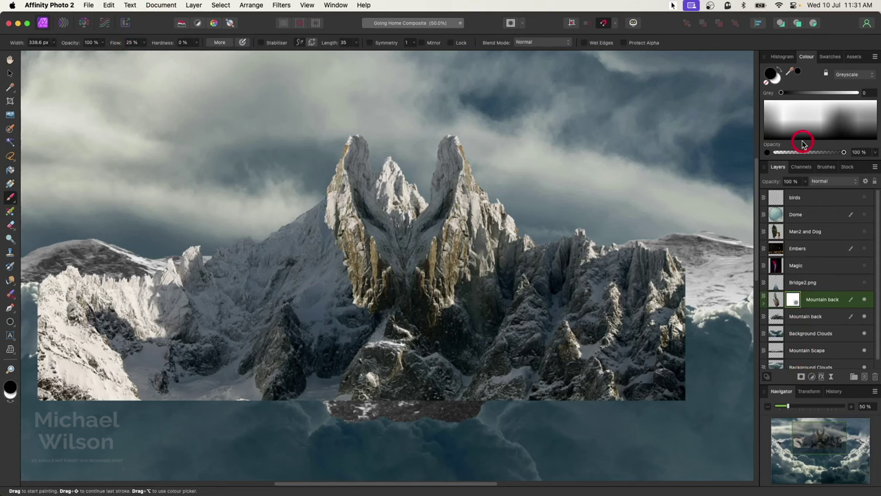
pyautogui.click(828, 167)
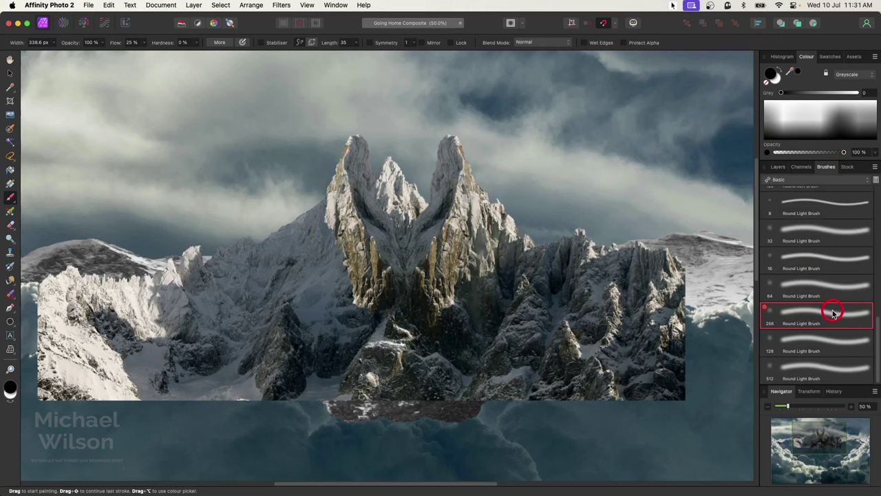
pyautogui.click(792, 197)
pyautogui.click(777, 167)
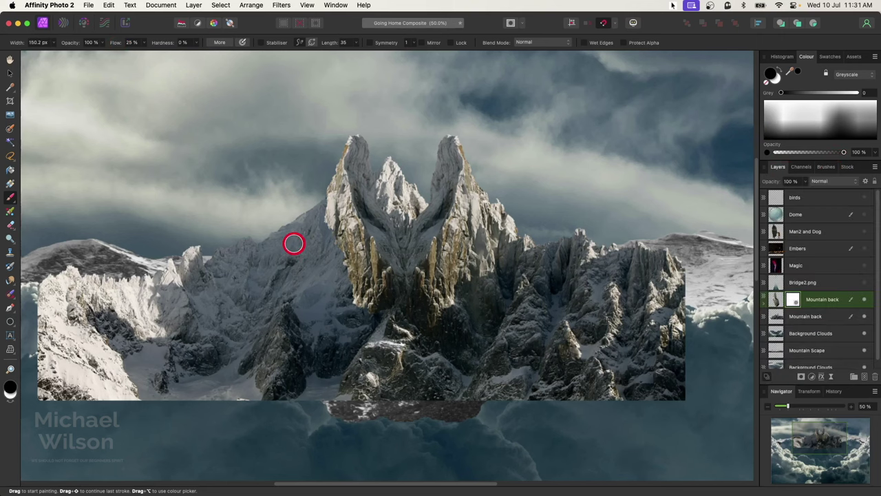
pyautogui.moveTo(293, 243)
pyautogui.mouseDown()
pyautogui.moveTo(326, 219)
pyautogui.moveTo(344, 247)
pyautogui.moveTo(360, 307)
pyautogui.moveTo(373, 316)
pyautogui.moveTo(395, 312)
pyautogui.moveTo(379, 318)
pyautogui.moveTo(354, 301)
pyautogui.moveTo(350, 257)
pyautogui.moveTo(326, 208)
pyautogui.moveTo(378, 308)
pyautogui.moveTo(404, 266)
pyautogui.moveTo(396, 231)
pyautogui.moveTo(404, 265)
pyautogui.moveTo(394, 225)
pyautogui.moveTo(387, 215)
pyautogui.moveTo(313, 252)
pyautogui.moveTo(332, 209)
pyautogui.mouseUp()
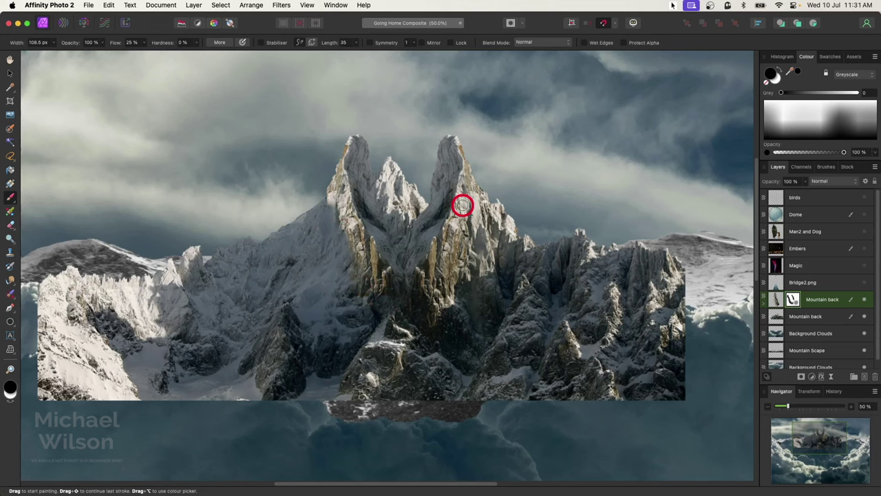
# - Merge the masked peak layer and the original Mountain back layer into one
pyautogui.press('super+0')
pyautogui.hotkey('alt', '[')
pyautogui.hotkey('alt', '[')
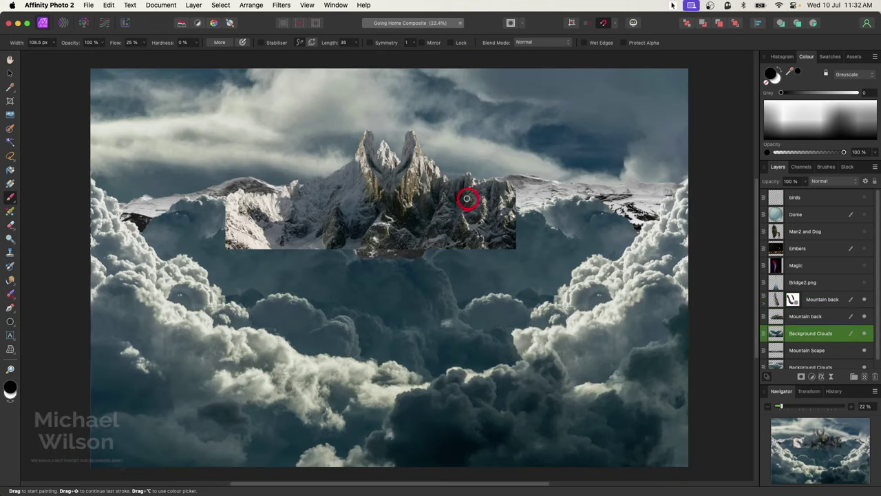
pyautogui.click(813, 300)
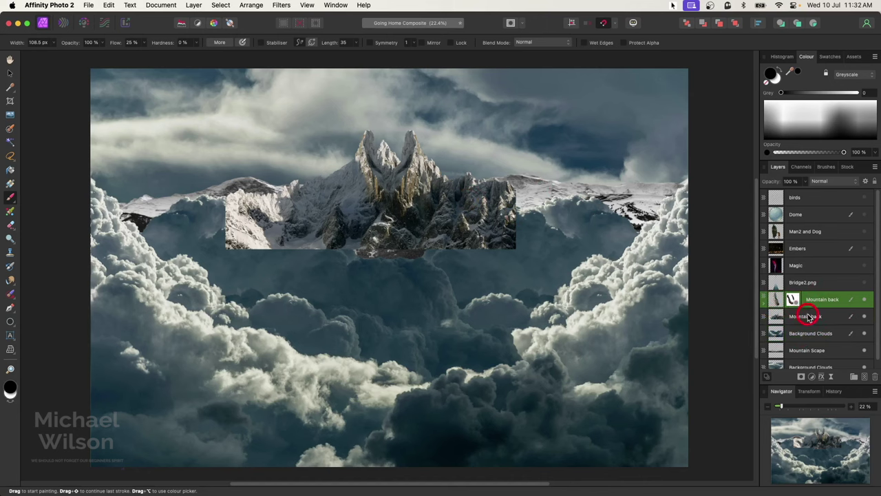
pyautogui.keyDown('shift'); pyautogui.click(810, 316); pyautogui.keyUp('shift')
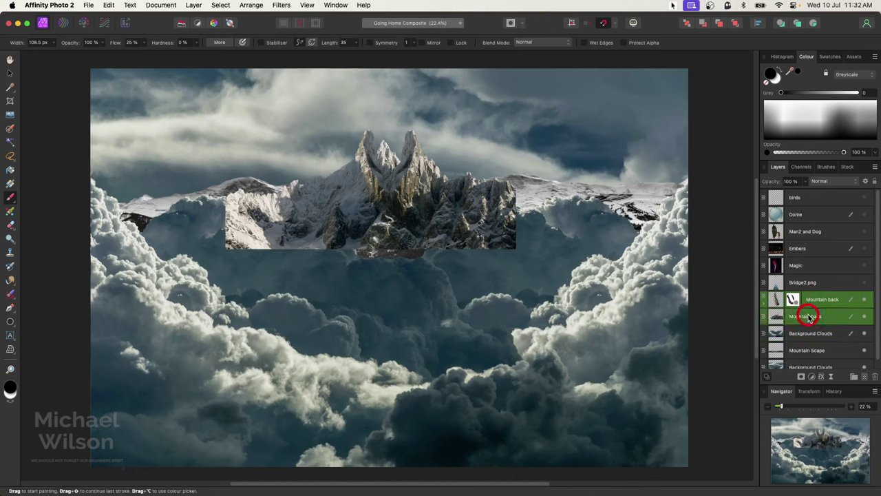
pyautogui.click(195, 6)
pyautogui.click(217, 405)
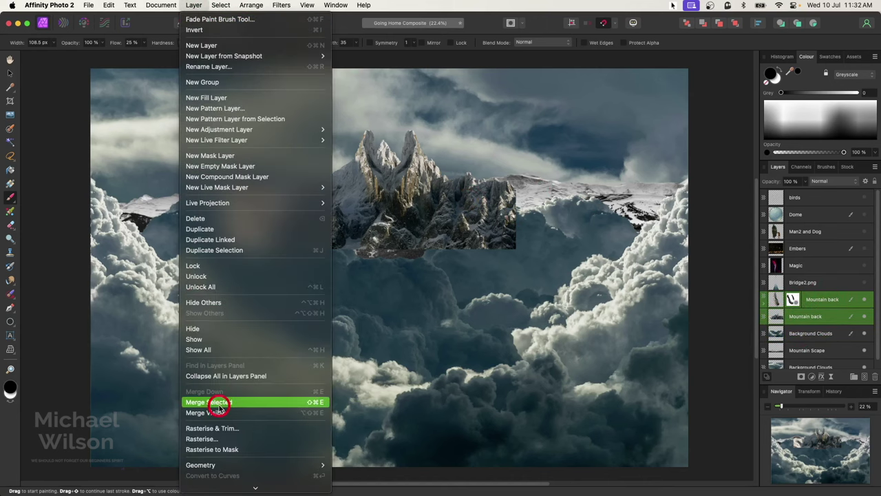
# - Reorder the merged Mountain back layer below Mountain Scape and raise it so the twin peaks stand above the snowy range
pyautogui.click(829, 304)
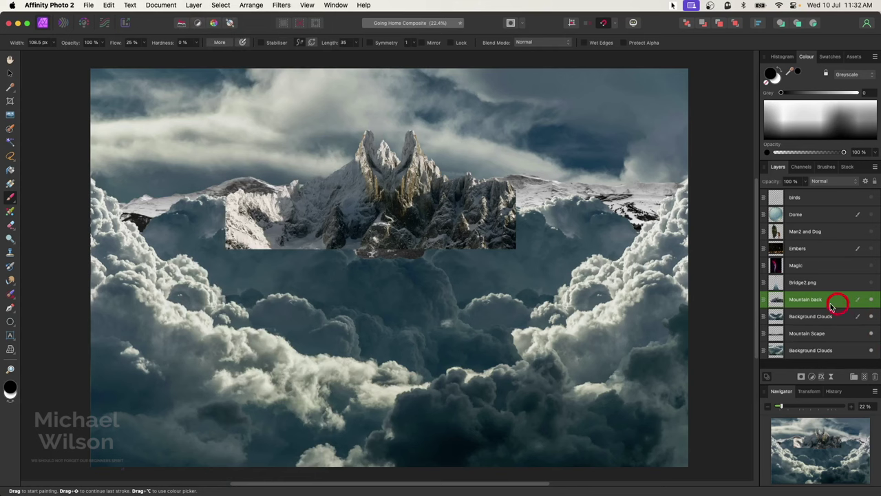
pyautogui.moveTo(806, 306); pyautogui.dragTo(800, 340)
pyautogui.press('v')
pyautogui.moveTo(420, 172); pyautogui.dragTo(420, 147)
pyautogui.click(727, 167)
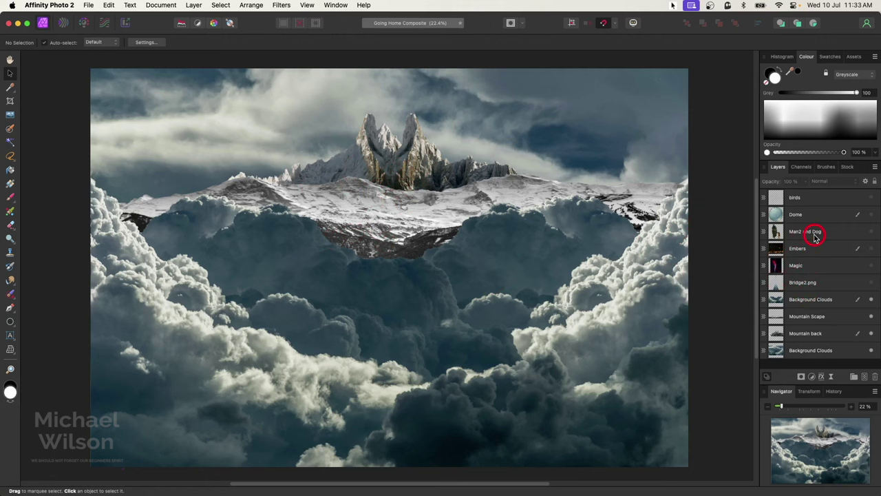
# - Nest an Exposure adjustment inside the Mountain Scape layer and darken it to -4.619
pyautogui.click(802, 317)
pyautogui.click(812, 375)
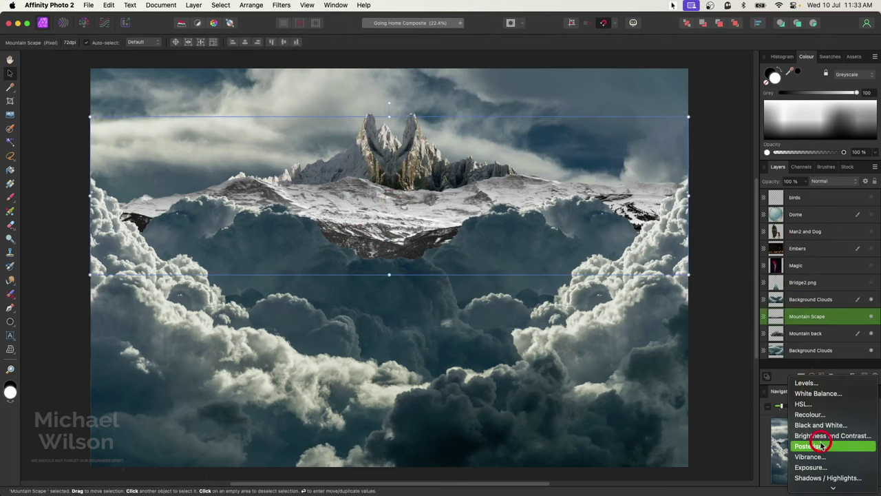
pyautogui.click(812, 466)
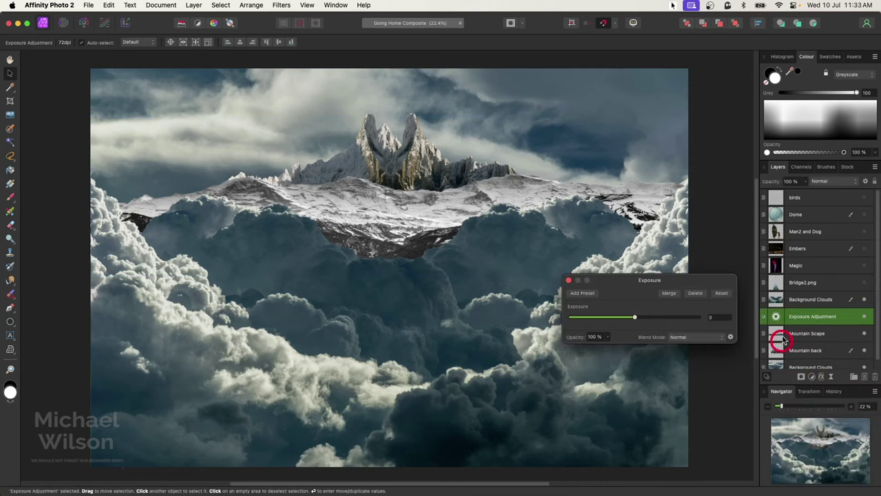
pyautogui.moveTo(776, 316); pyautogui.dragTo(776, 335)
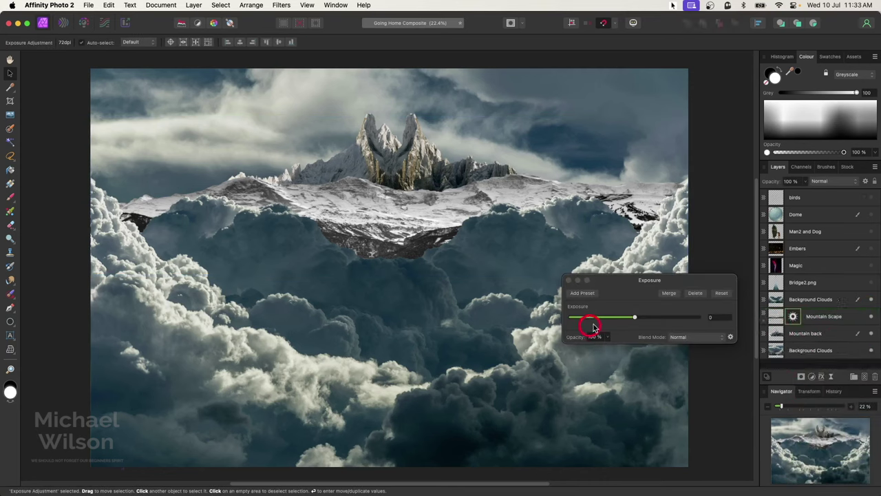
pyautogui.moveTo(634, 321); pyautogui.dragTo(599, 319)
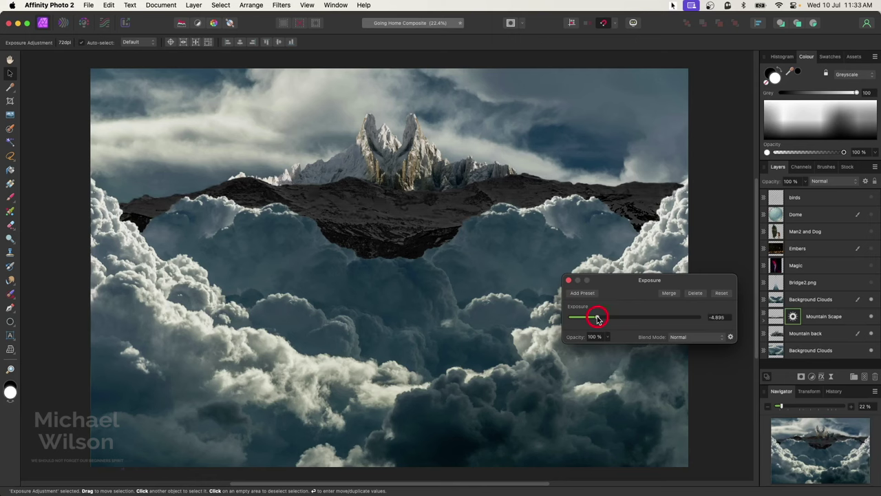
pyautogui.click(571, 287)
pyautogui.click(801, 315)
pyautogui.moveTo(794, 314); pyautogui.dragTo(793, 318)
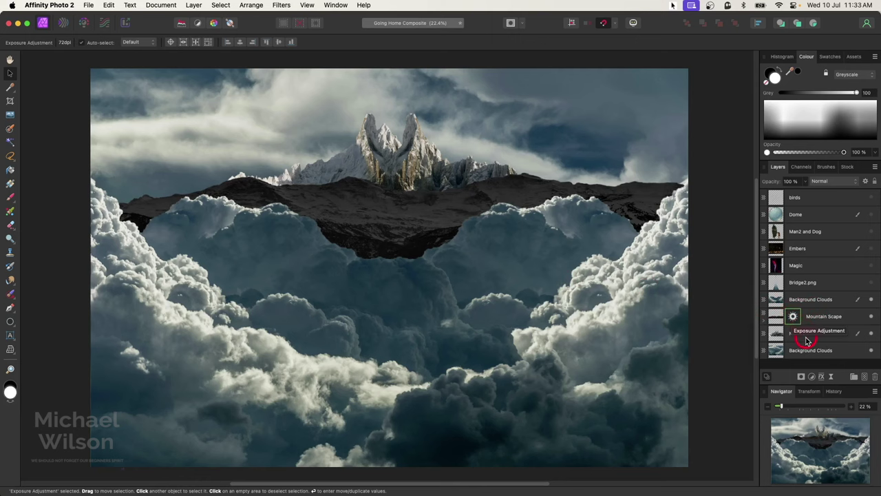
# - Copy the Exposure adjustment from Mountain Scape onto the Mountain back layer
pyautogui.click(807, 334)
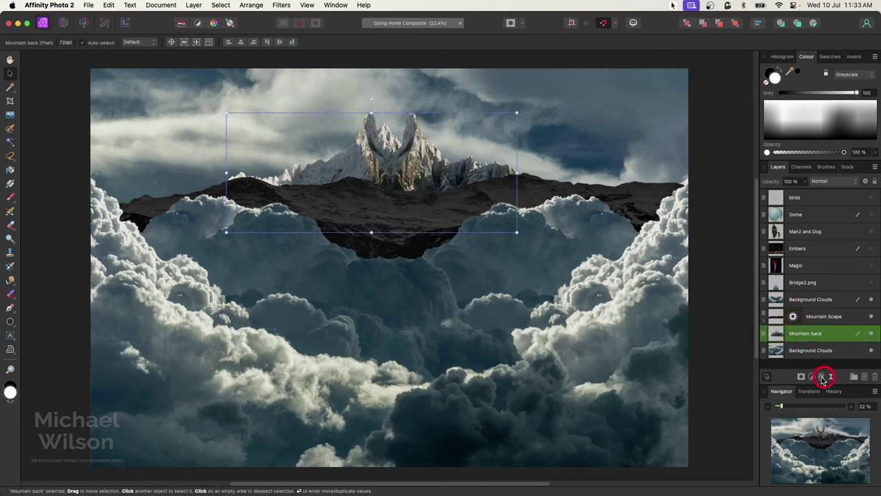
pyautogui.doubleClick(793, 316)
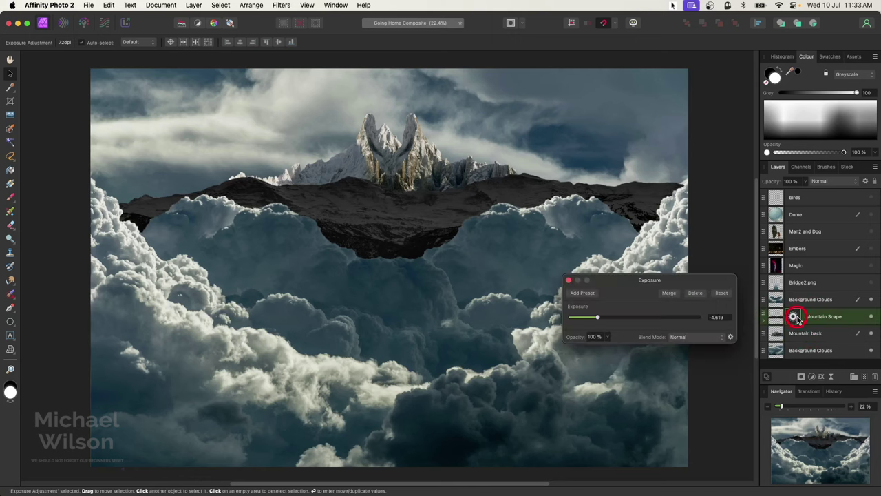
pyautogui.click(568, 280)
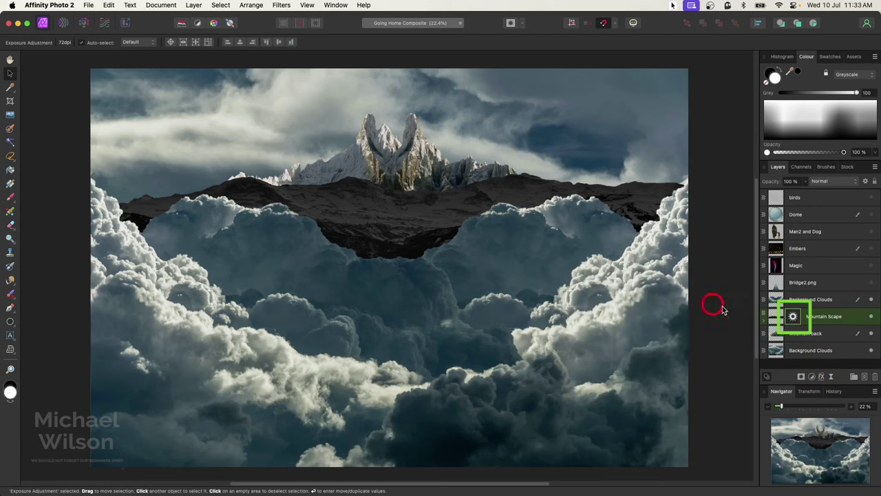
pyautogui.doubleClick(793, 315)
pyautogui.moveTo(793, 315); pyautogui.dragTo(781, 334)
pyautogui.doubleClick(801, 334)
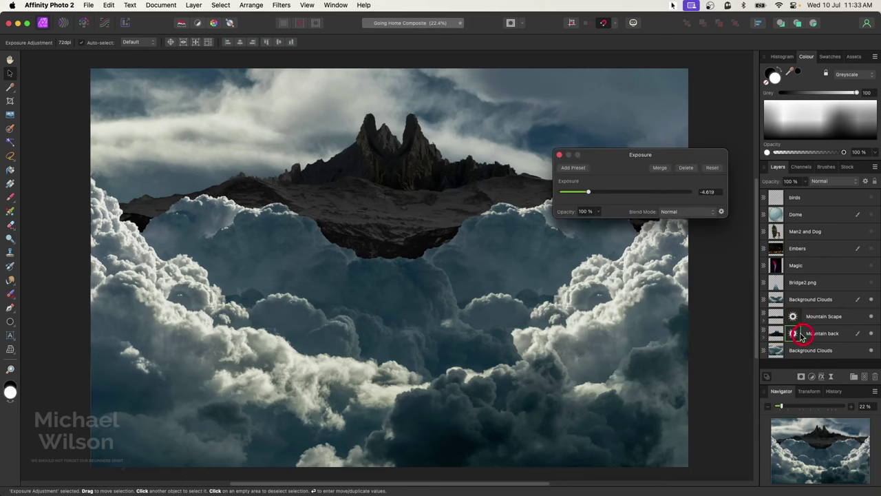
# - Copy the Exposure adjustment onto both Background Clouds layers, darkening the upper one less strongly
pyautogui.click(793, 334)
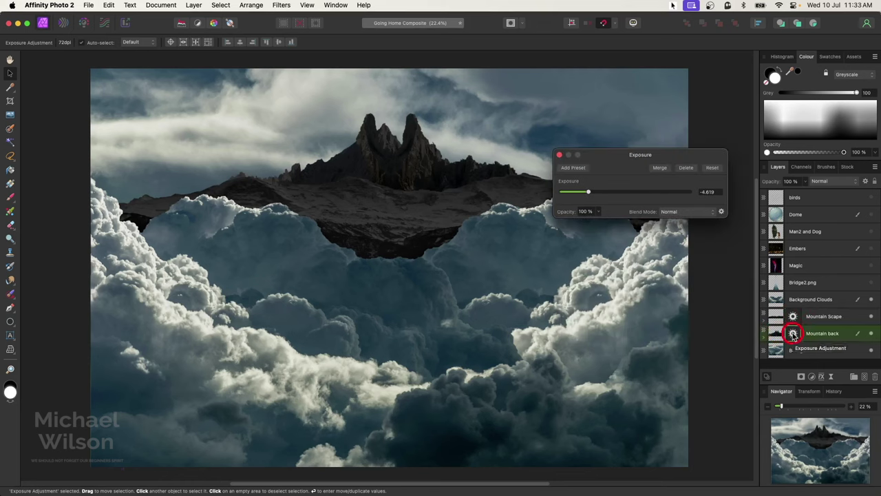
pyautogui.moveTo(793, 334); pyautogui.dragTo(778, 350)
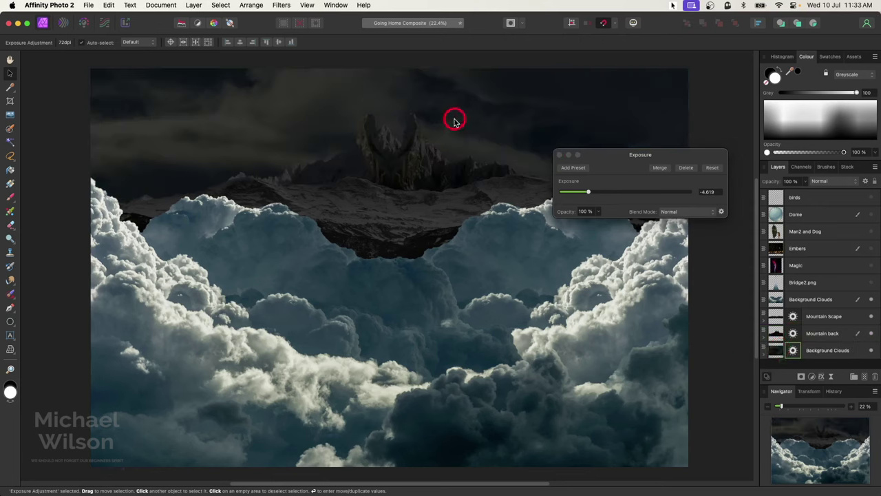
pyautogui.click(796, 316)
pyautogui.moveTo(793, 316)
pyautogui.mouseDown()
pyautogui.moveTo(778, 300)
pyautogui.moveTo(796, 299)
pyautogui.mouseUp()
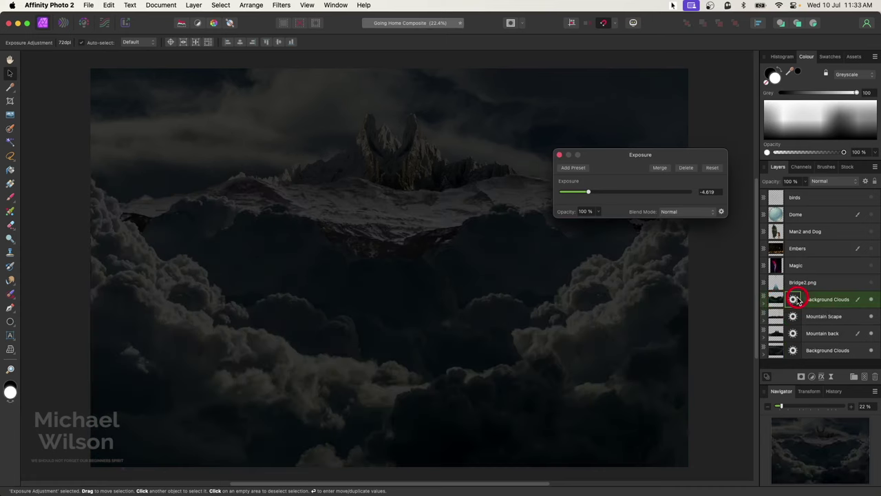
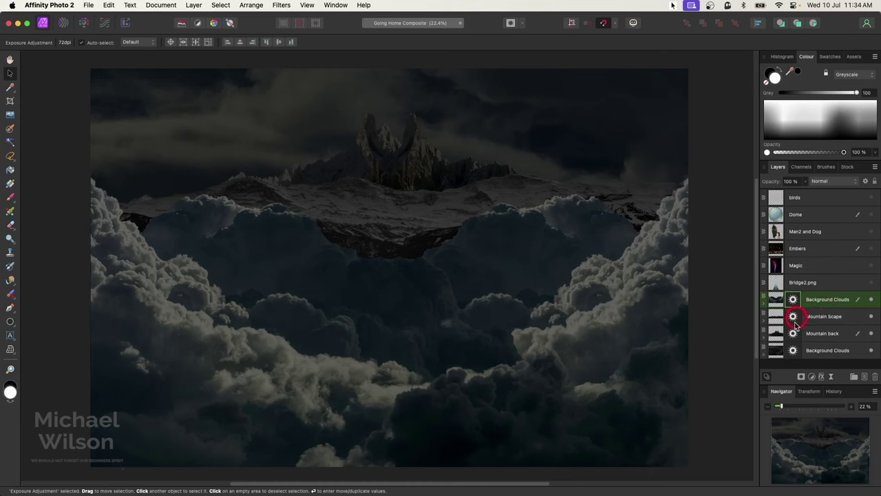
pyautogui.moveTo(792, 313)
pyautogui.mouseDown()
pyautogui.moveTo(386, 173)
pyautogui.moveTo(399, 158)
pyautogui.moveTo(403, 203)
pyautogui.moveTo(422, 198)
pyautogui.moveTo(443, 173)
pyautogui.moveTo(820, 260)
pyautogui.mouseUp()
# - Add a Recolour adjustment to the upper Background Clouds layer with hue 181° and saturation 20%
pyautogui.click(774, 298)
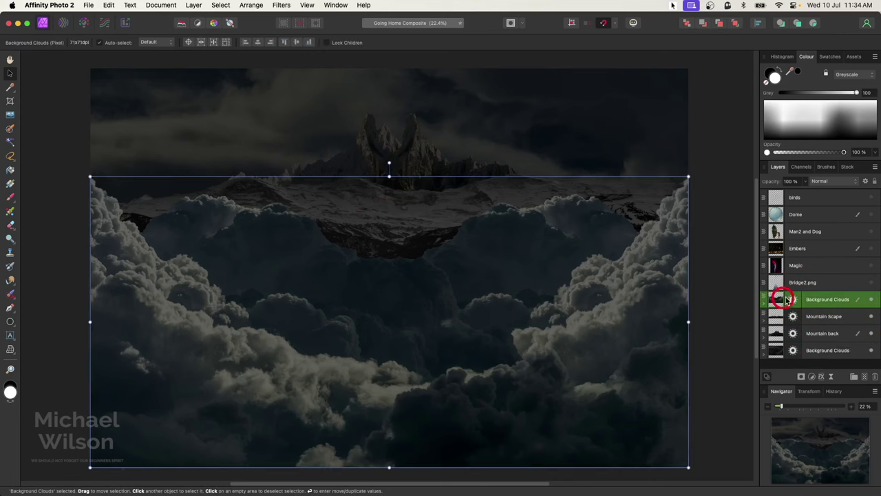
pyautogui.click(813, 380)
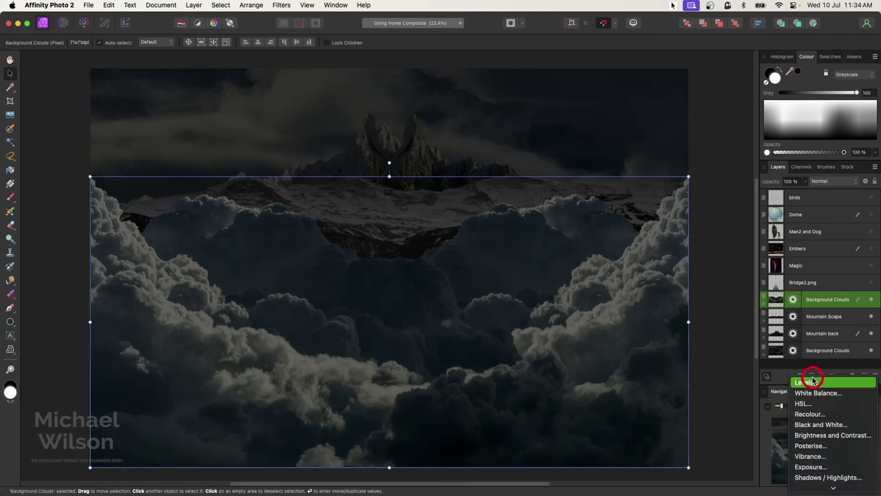
pyautogui.moveTo(815, 437); pyautogui.dragTo(811, 329)
pyautogui.moveTo(778, 303); pyautogui.dragTo(776, 316)
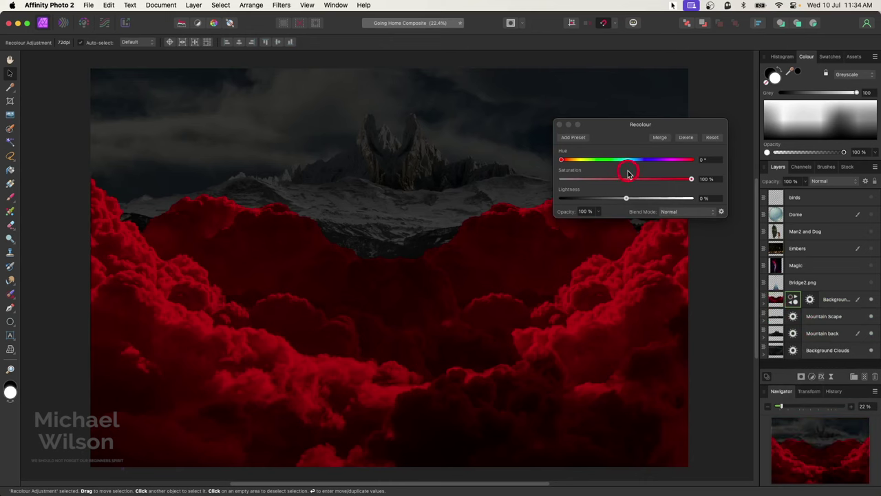
pyautogui.moveTo(563, 162); pyautogui.dragTo(627, 169)
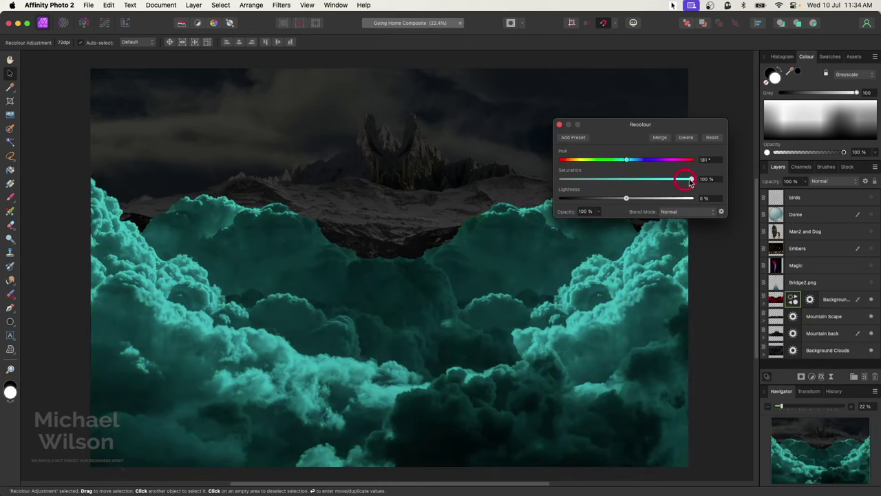
pyautogui.moveTo(691, 180); pyautogui.dragTo(605, 180)
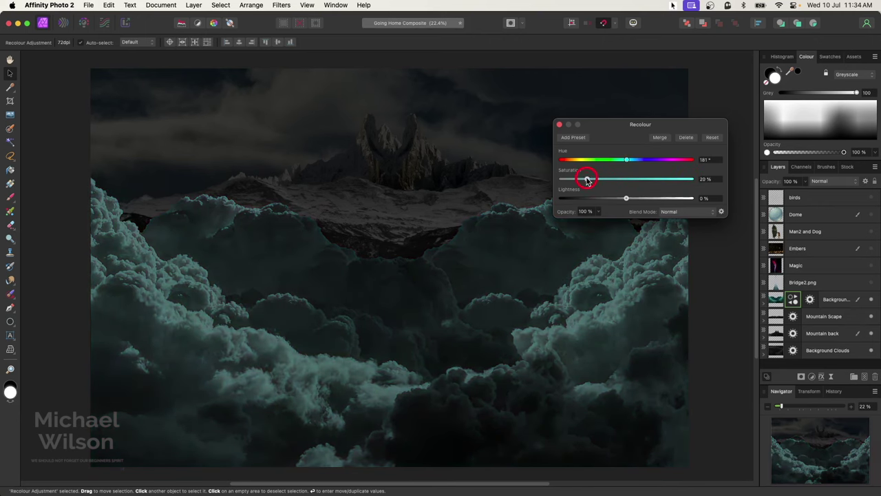
pyautogui.moveTo(559, 126); pyautogui.dragTo(764, 327)
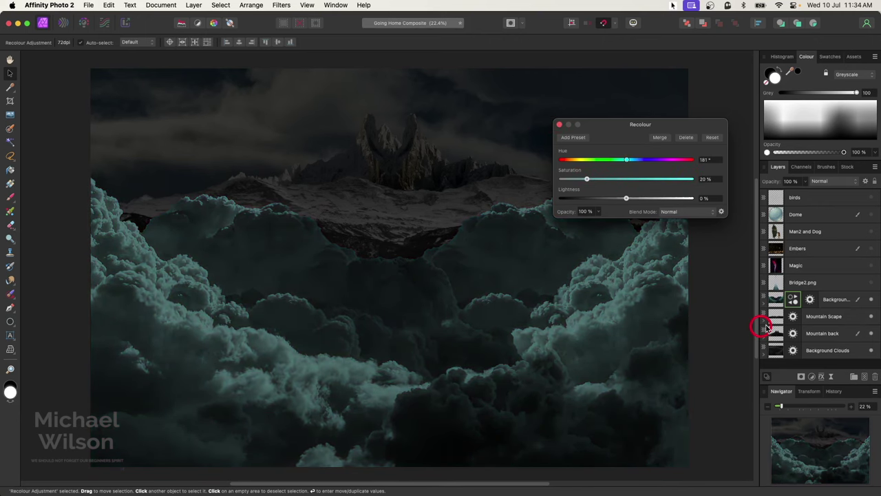
pyautogui.click(559, 126)
# - Copy the Recolour adjustment from the upper Background Clouds onto the Mountain Scape and Mountain back layers
pyautogui.click(793, 303)
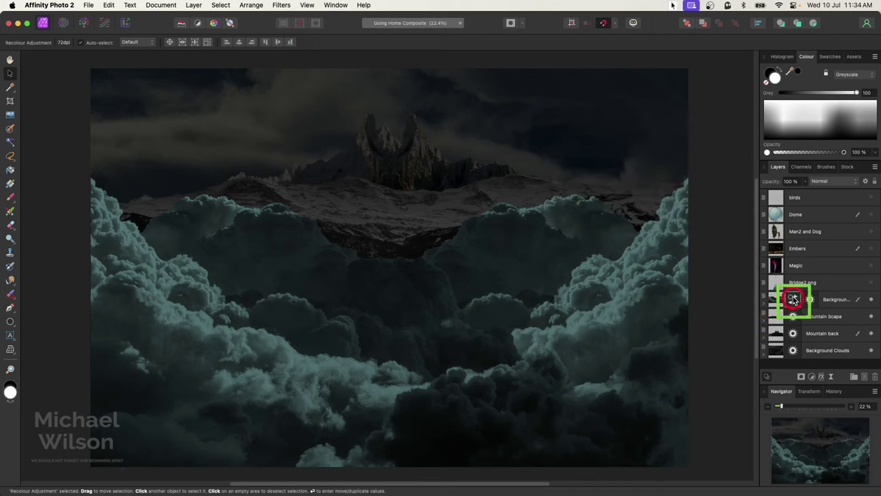
pyautogui.moveTo(794, 299); pyautogui.dragTo(800, 303)
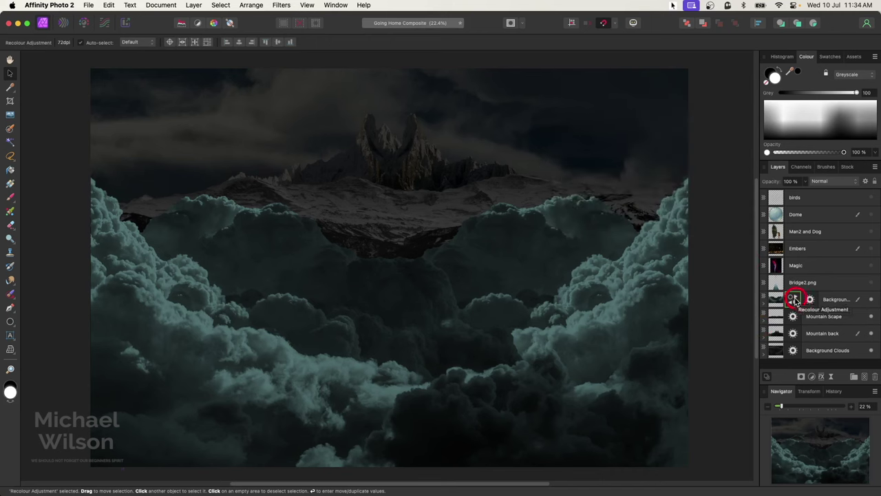
pyautogui.moveTo(792, 306)
pyautogui.mouseDown()
pyautogui.moveTo(786, 338)
pyautogui.moveTo(795, 302)
pyautogui.moveTo(779, 314)
pyautogui.mouseUp()
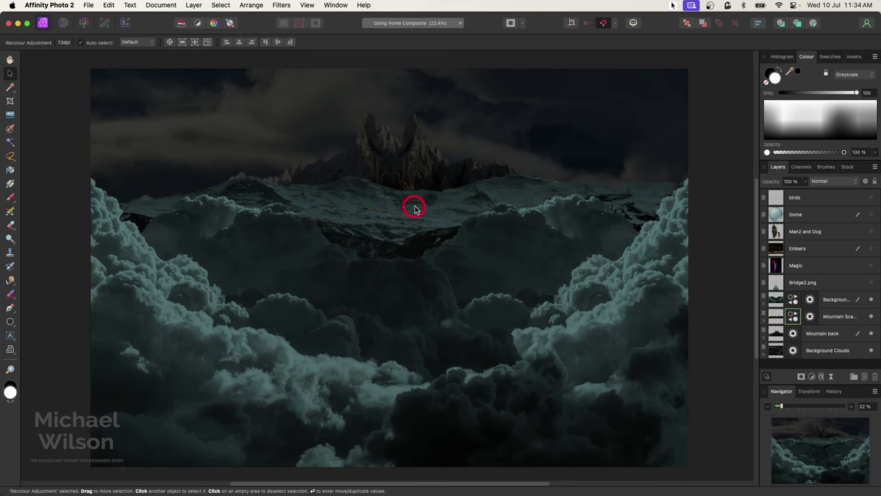
pyautogui.doubleClick(795, 317)
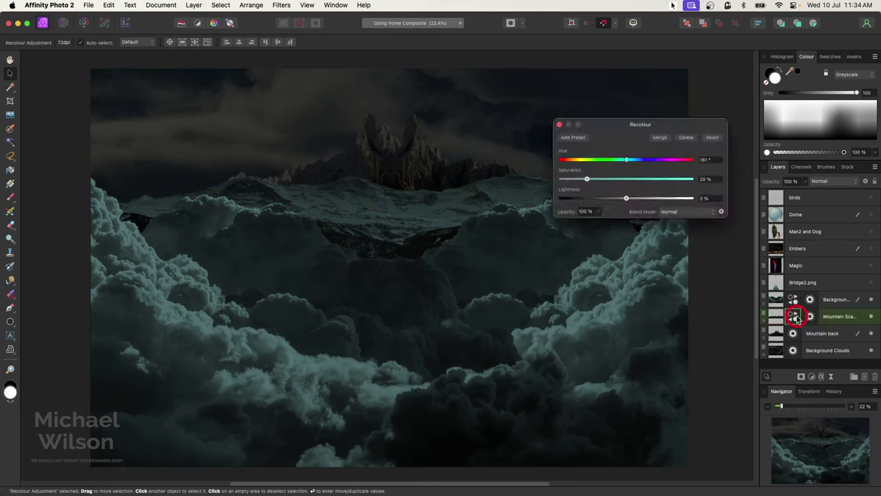
pyautogui.moveTo(795, 316); pyautogui.dragTo(776, 333)
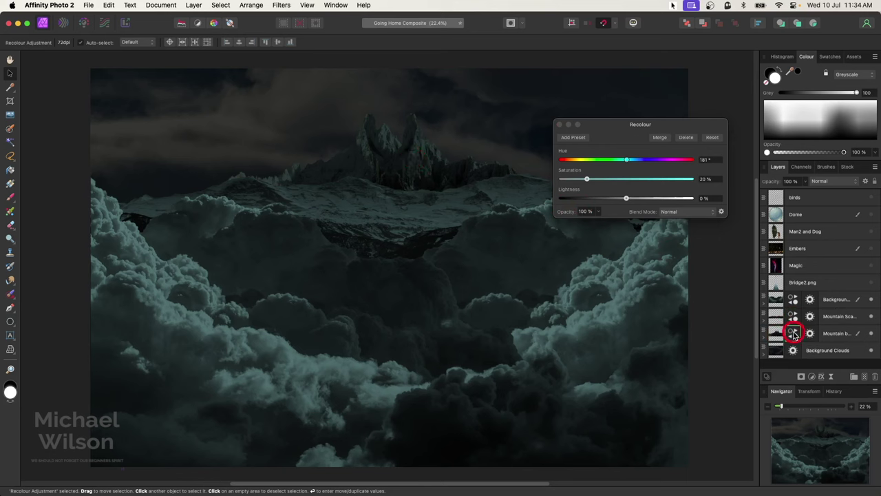
# - Copy the Recolour adjustment from the Mountain back layer onto the lower Background Clouds layer
pyautogui.click(793, 333)
pyautogui.press('super+j')
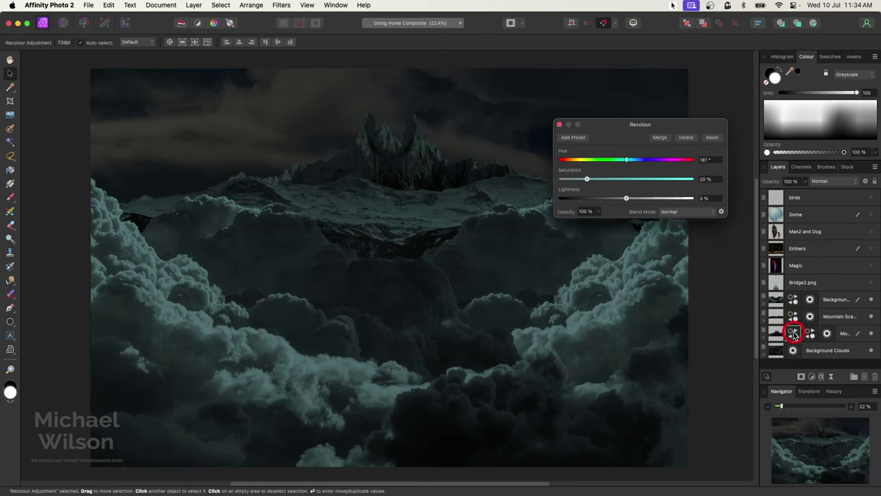
pyautogui.moveTo(793, 333); pyautogui.dragTo(785, 350)
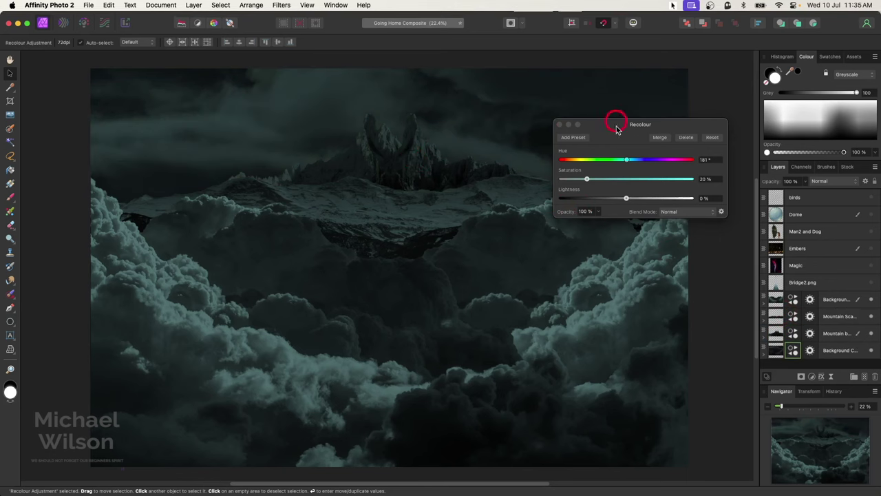
pyautogui.moveTo(616, 128); pyautogui.dragTo(639, 84)
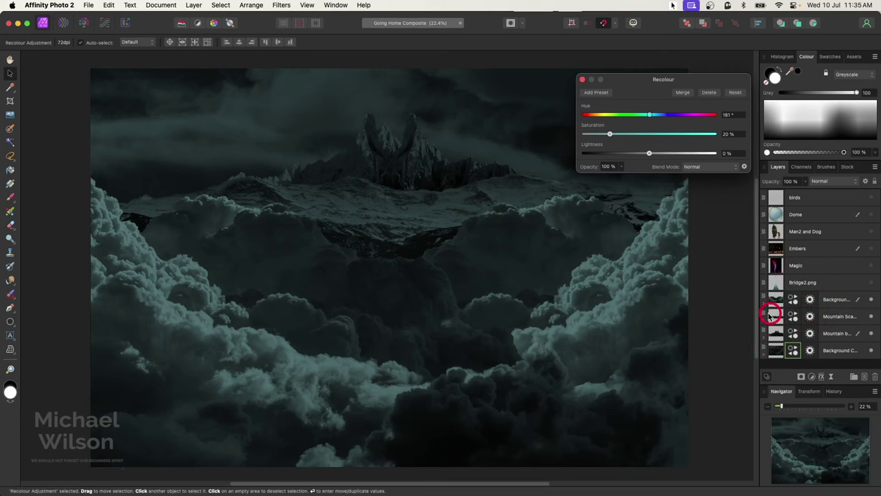
# - Fine-tune the lightness of the Mountain Scape layer's Recolour adjustment
pyautogui.click(794, 317)
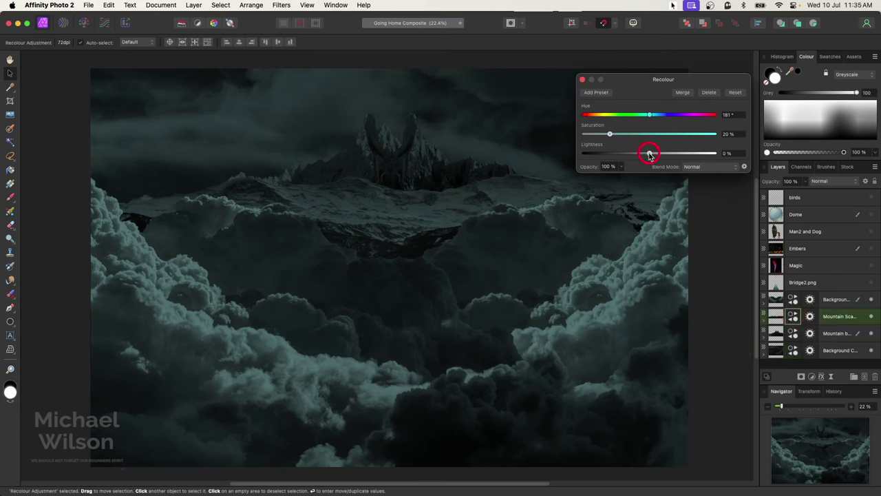
pyautogui.moveTo(649, 154); pyautogui.dragTo(640, 149)
pyautogui.click(582, 79)
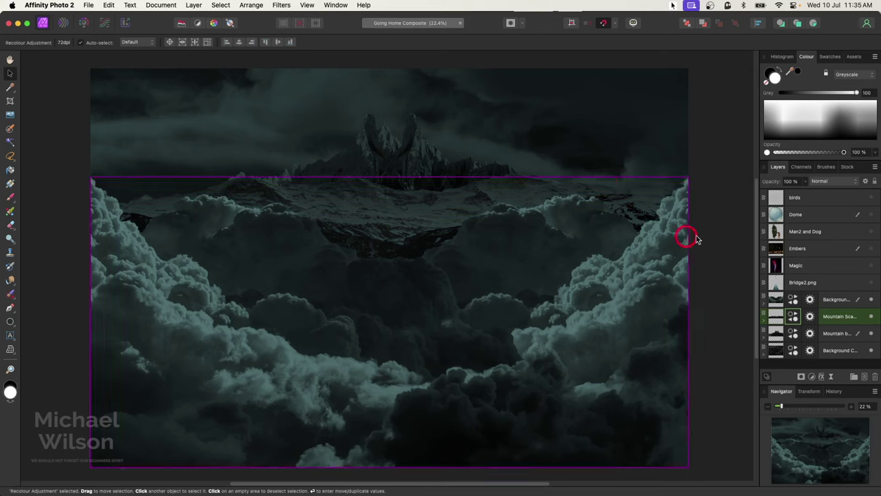
# - Show the Bridge2.png layer, set it on the canvas's lower edge near the centre and enlarge it to reach the mountain
pyautogui.click(872, 283)
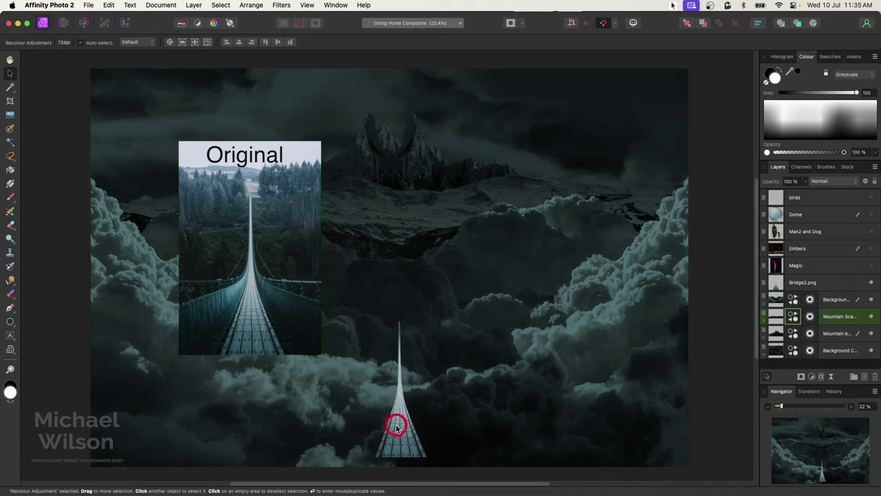
pyautogui.moveTo(418, 374); pyautogui.dragTo(390, 383)
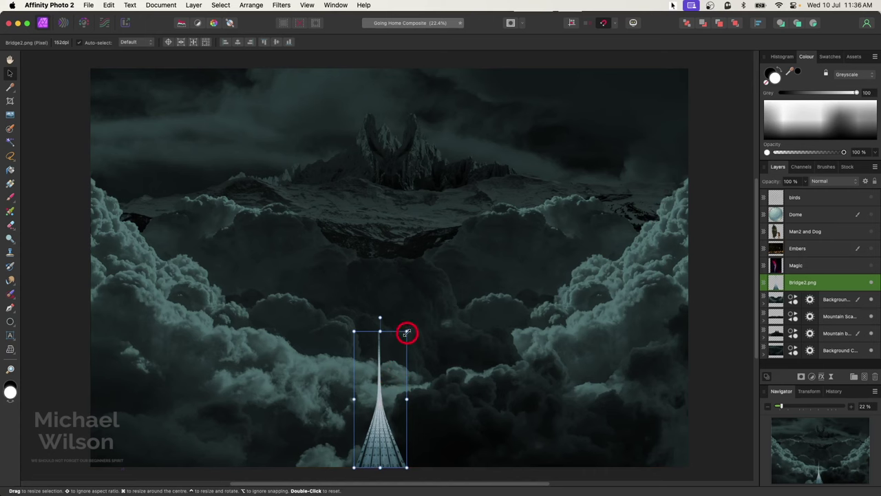
pyautogui.moveTo(406, 331); pyautogui.dragTo(461, 208)
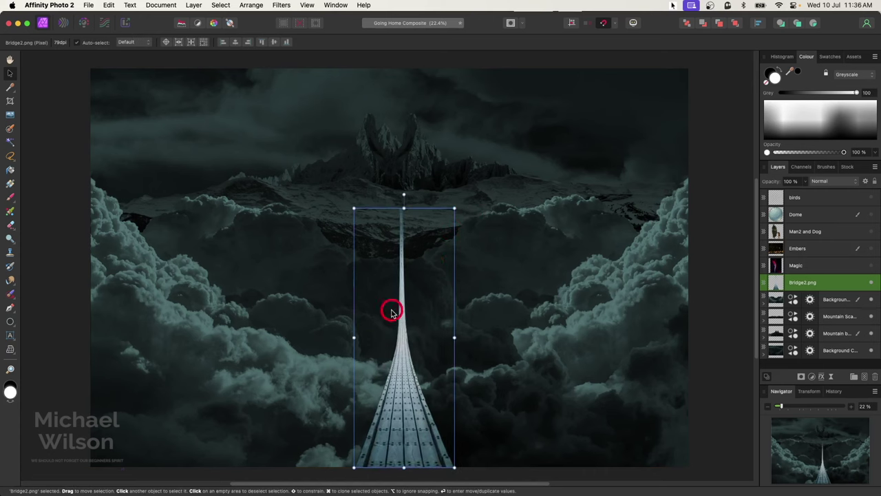
pyautogui.moveTo(355, 209); pyautogui.dragTo(338, 177)
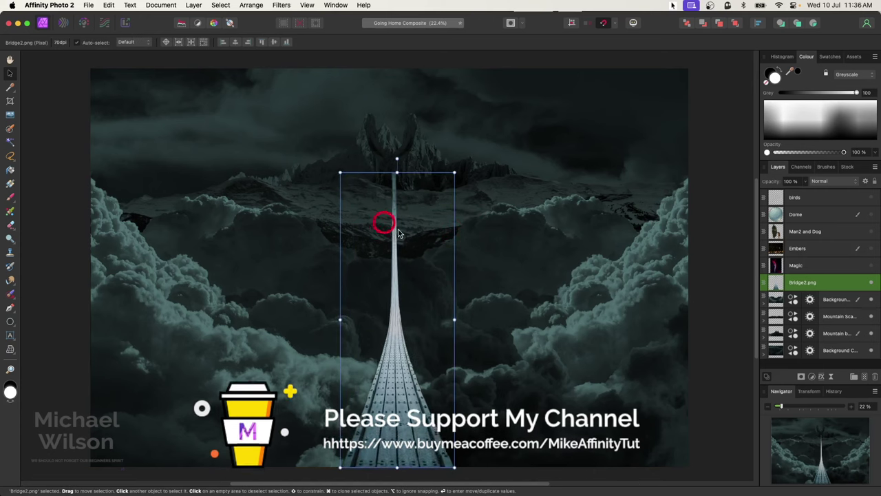
# - Fine-tune the bridge's placement beneath the twin peaks and stretch it slightly wider on both sides
pyautogui.moveTo(423, 237); pyautogui.dragTo(420, 237)
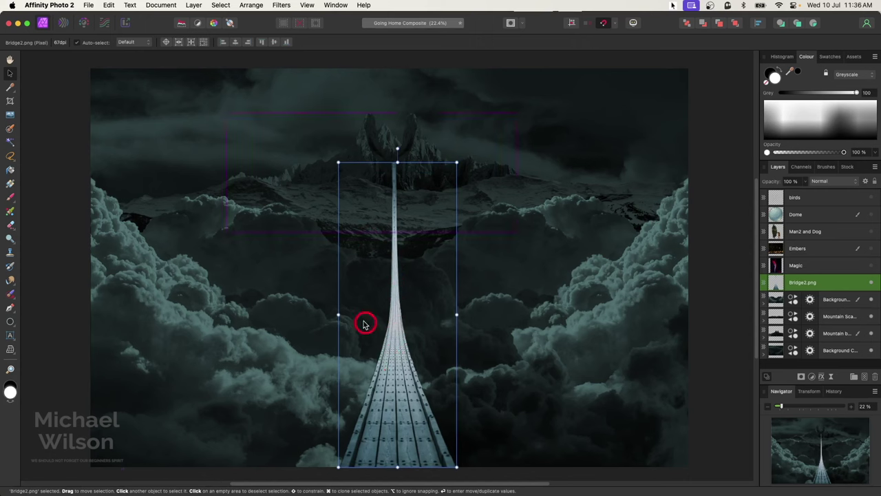
pyautogui.moveTo(335, 314); pyautogui.dragTo(331, 315)
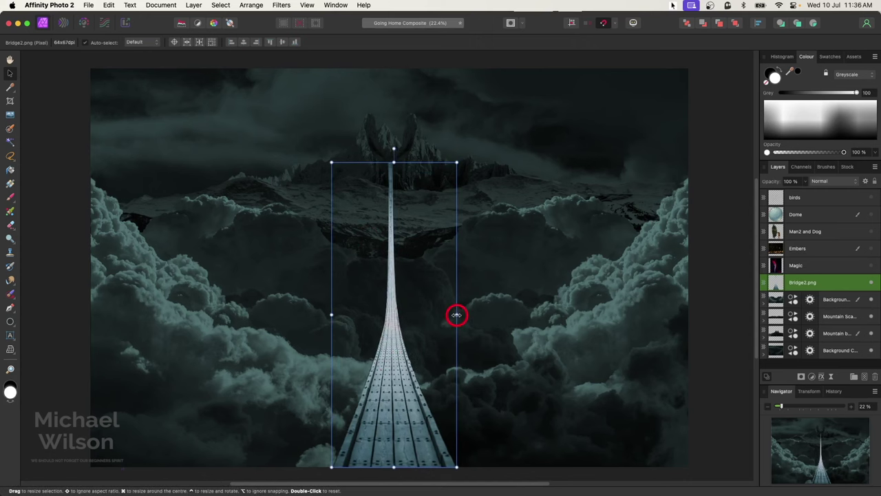
pyautogui.moveTo(459, 315); pyautogui.dragTo(460, 314)
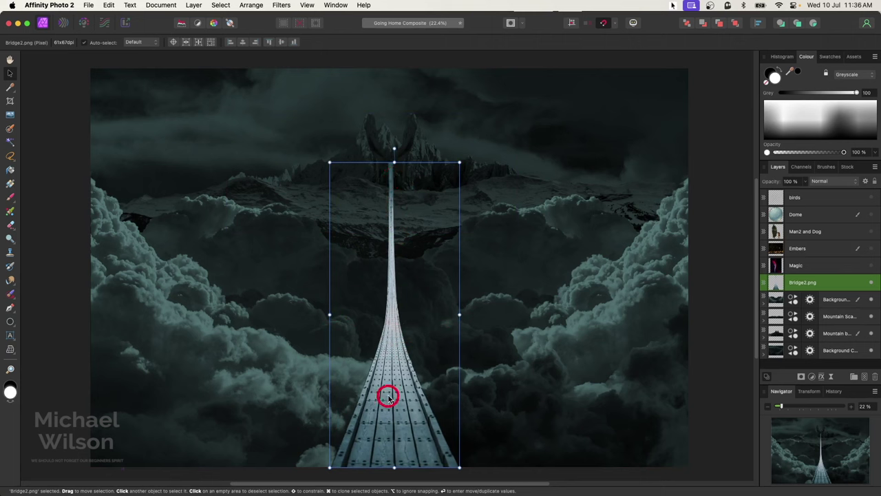
# - Copy the Recolour adjustment from the upper Background Clouds layer onto Bridge2.png
pyautogui.click(836, 298)
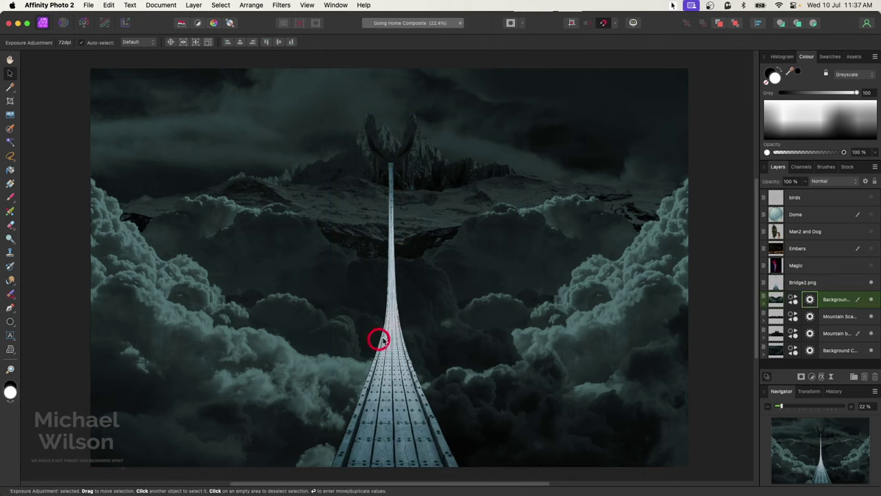
pyautogui.click(763, 303)
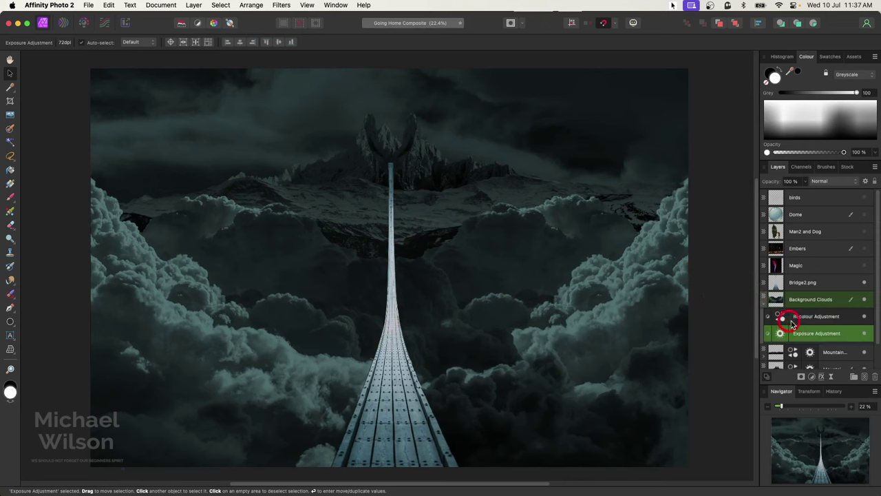
pyautogui.click(801, 317)
pyautogui.press('super+j')
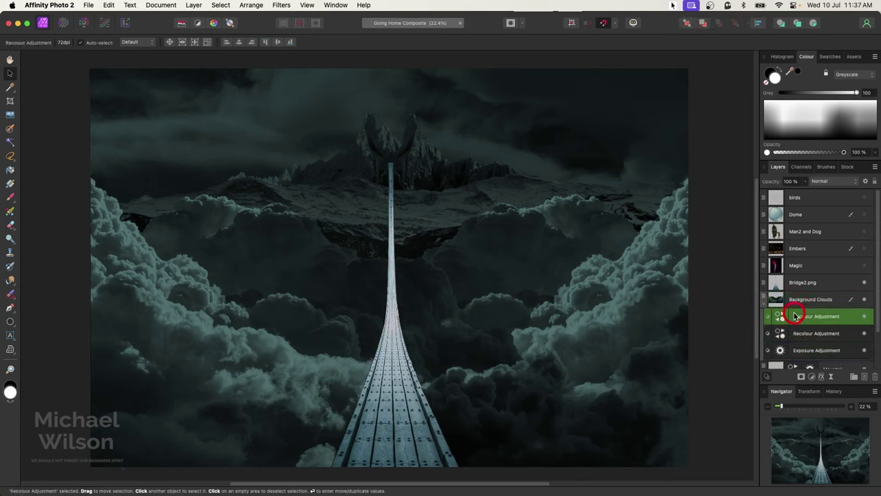
pyautogui.moveTo(798, 316); pyautogui.dragTo(778, 284)
# - Copy the Exposure adjustment from the upper Background Clouds layer onto Bridge2.png
pyautogui.click(828, 320)
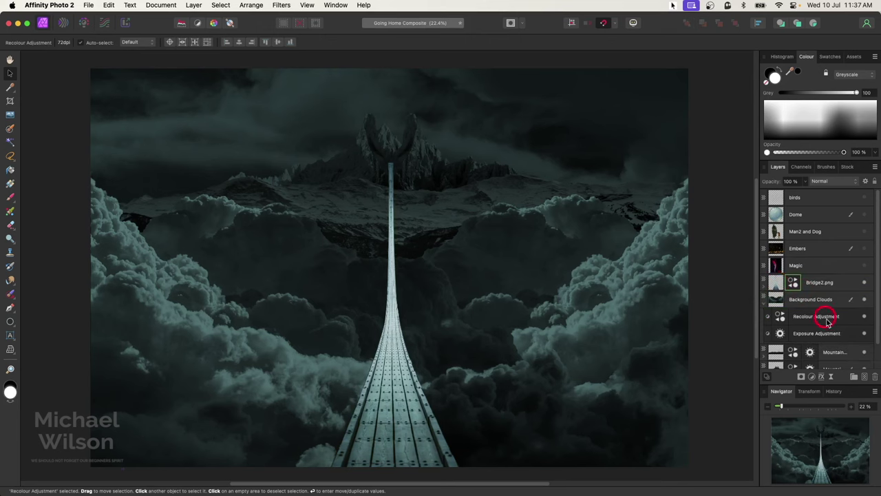
pyautogui.click(818, 332)
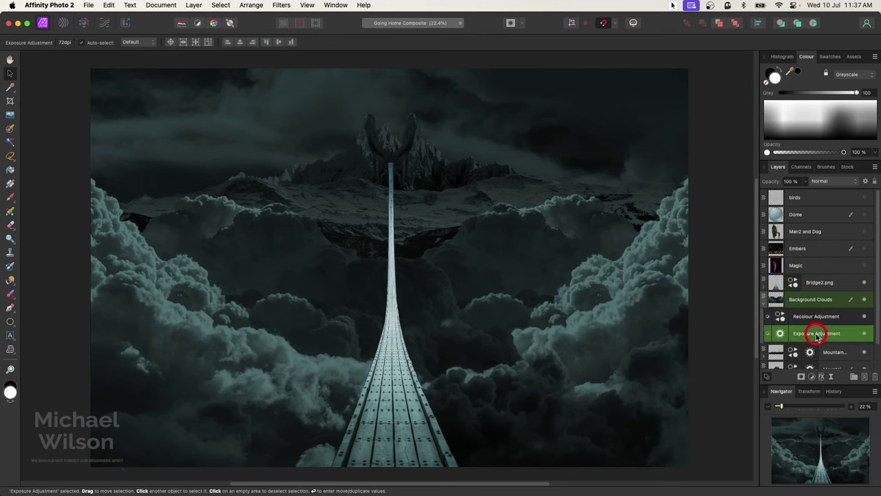
pyautogui.moveTo(817, 336); pyautogui.dragTo(778, 283)
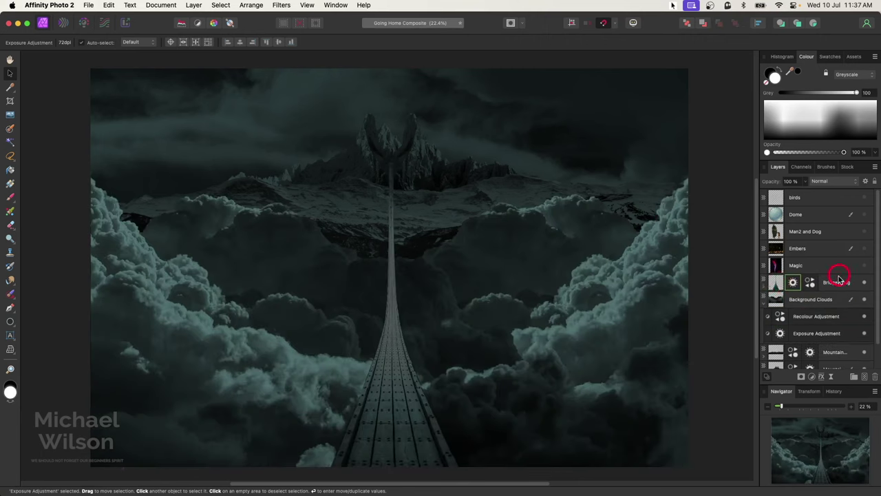
# - Raise the saturation of the bridge's Recolour adjustment to about 44% and mask out the adjustment's effect
pyautogui.click(764, 284)
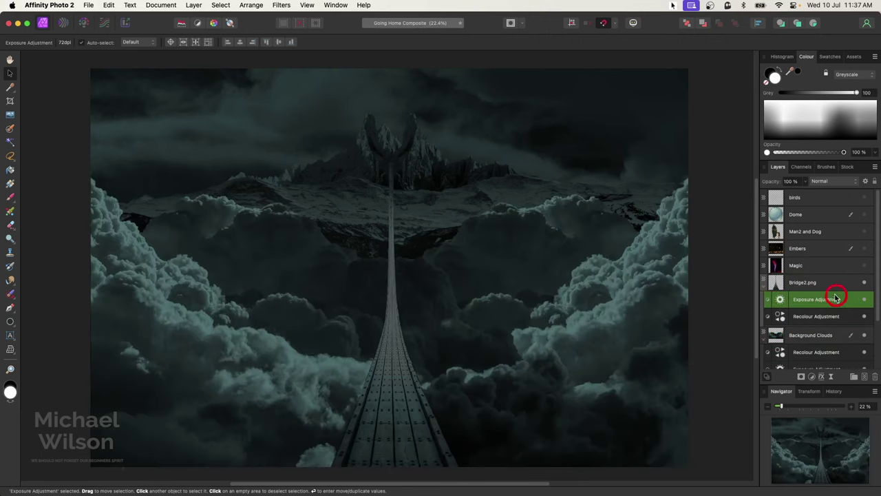
pyautogui.doubleClick(799, 316)
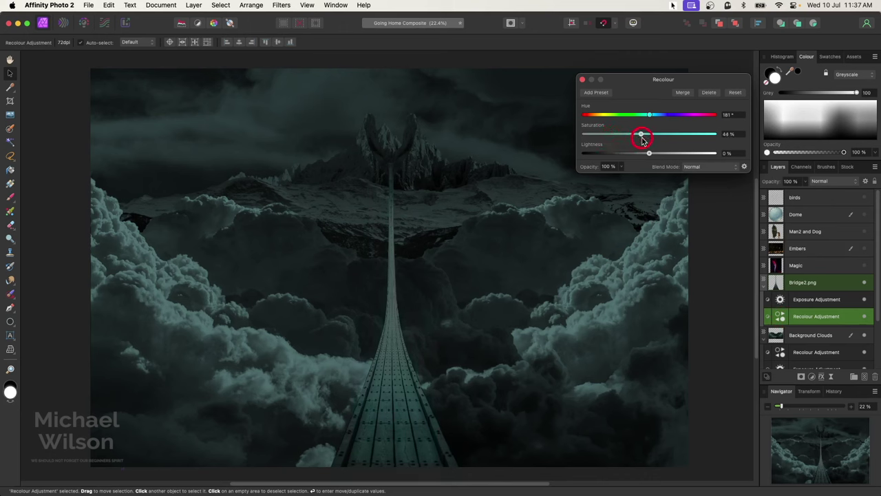
pyautogui.click(780, 316)
pyautogui.moveTo(780, 316); pyautogui.dragTo(389, 355)
pyautogui.moveTo(620, 234); pyautogui.dragTo(783, 288)
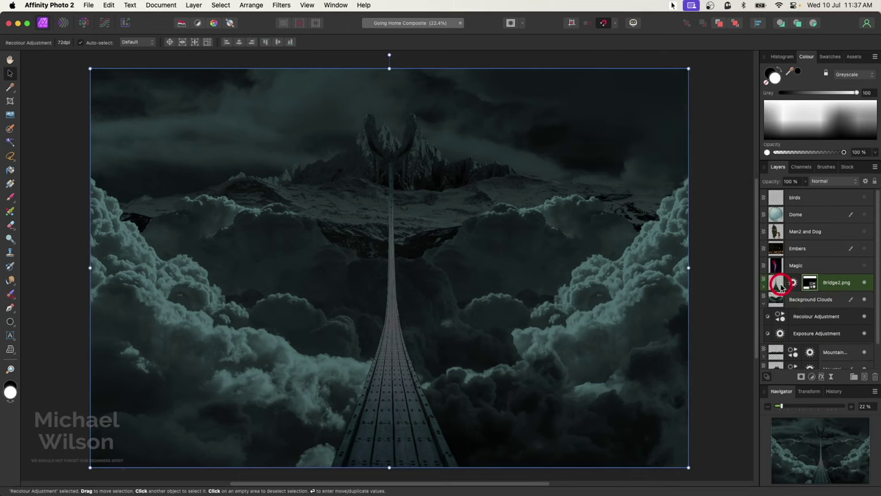
# - Add a mask to Bridge2.png and hide the bridge's far section with a soft black 667.8 px brush at 25% flow
pyautogui.click(782, 286)
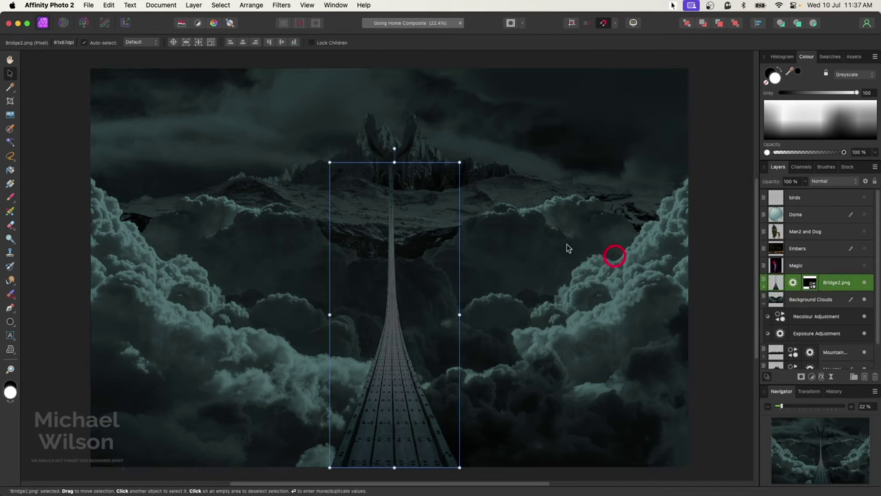
pyautogui.click(801, 377)
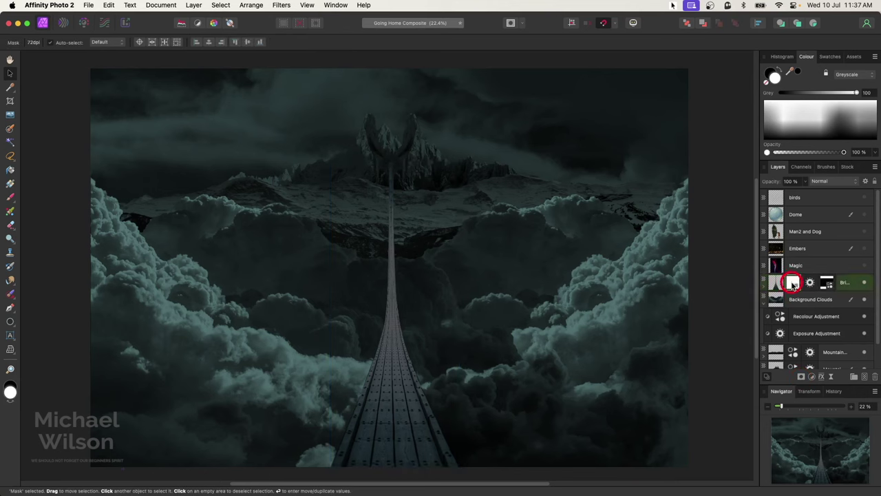
pyautogui.click(9, 198)
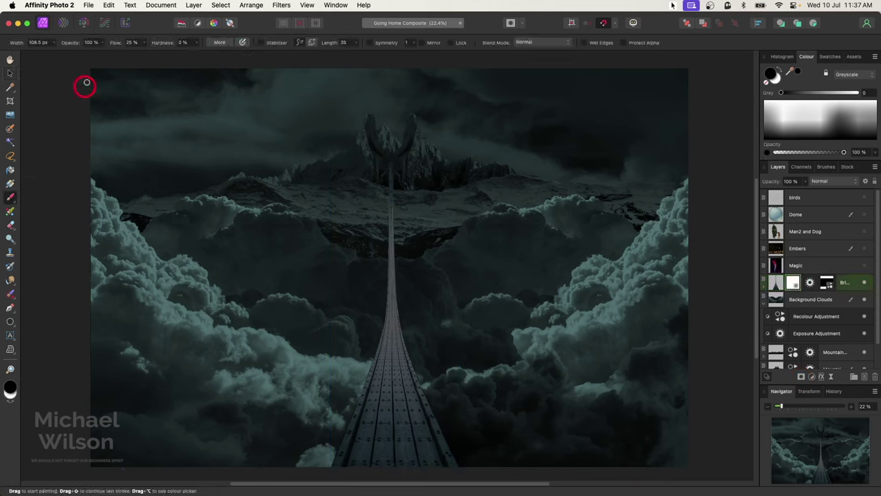
pyautogui.press('x')
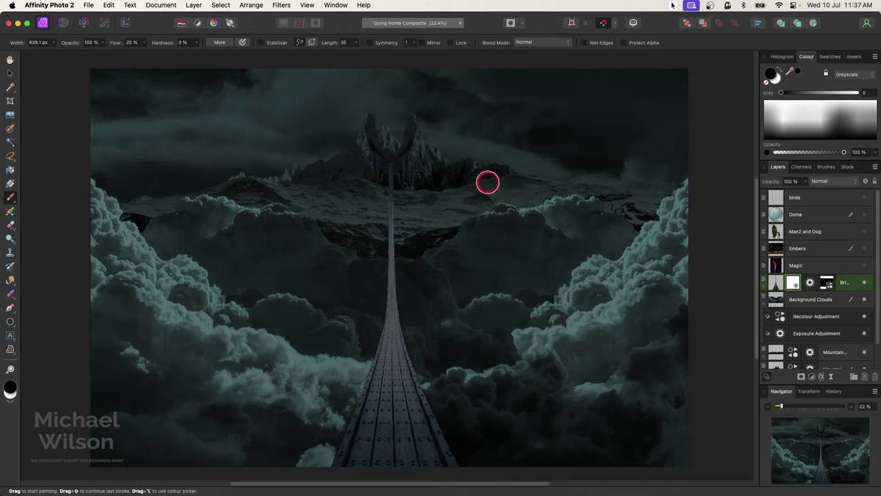
pyautogui.press(']')
pyautogui.press(']')
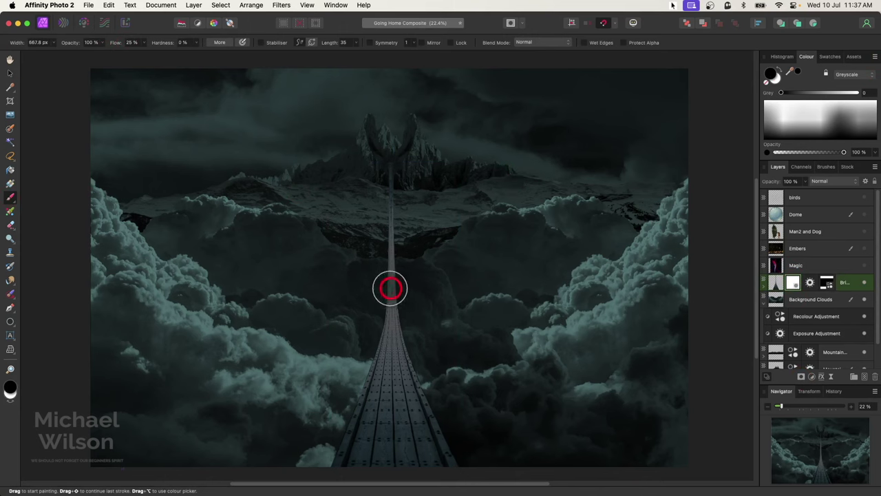
pyautogui.moveTo(389, 287)
pyautogui.mouseDown()
pyautogui.moveTo(398, 313)
pyautogui.moveTo(401, 284)
pyautogui.moveTo(389, 257)
pyautogui.moveTo(393, 329)
pyautogui.mouseUp()
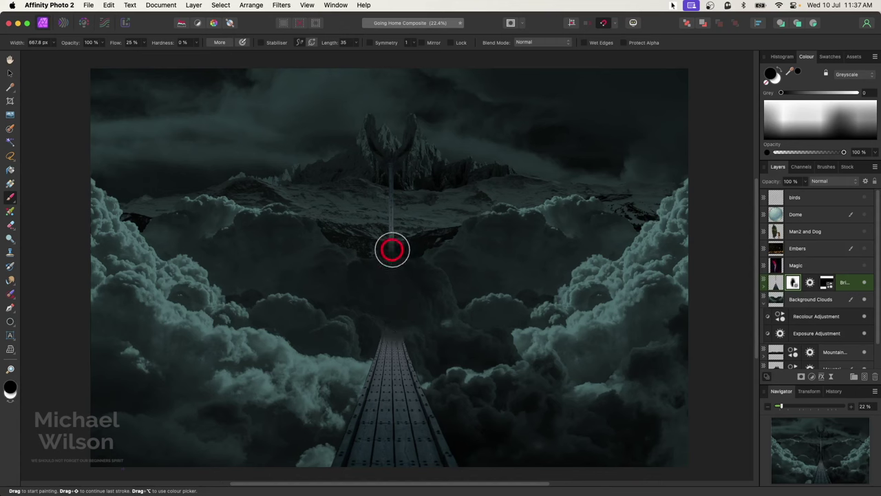
pyautogui.moveTo(391, 163)
pyautogui.mouseDown()
pyautogui.moveTo(397, 219)
pyautogui.moveTo(387, 233)
pyautogui.moveTo(391, 200)
pyautogui.moveTo(399, 227)
pyautogui.mouseUp()
# - Reduce the brush flow to 10% and blend the bridge's far section faintly back in, painting the mask with white and black
pyautogui.click(120, 45)
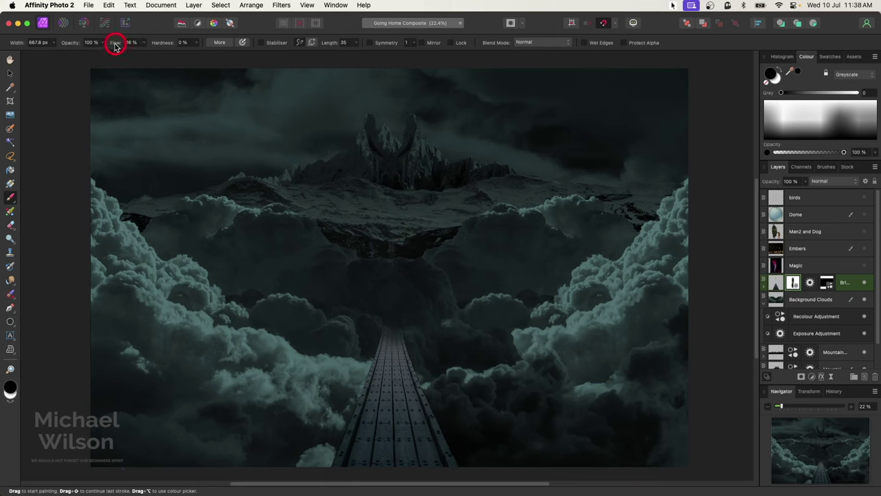
pyautogui.click(199, 82)
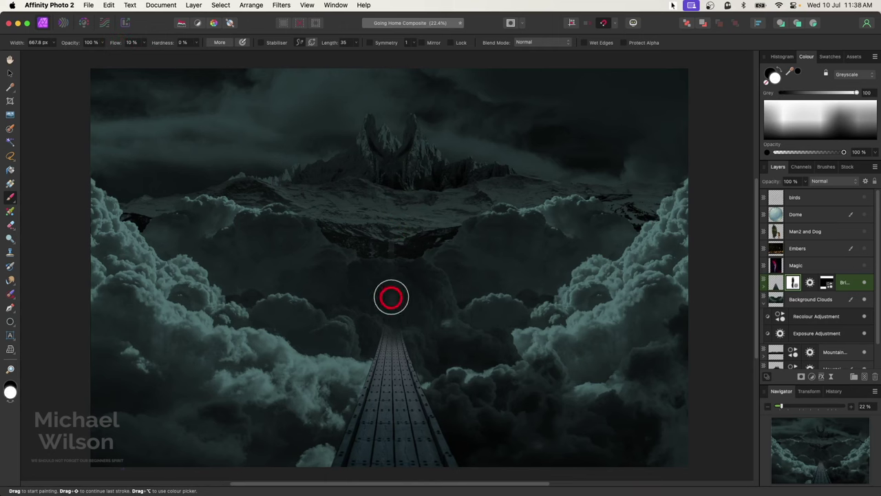
pyautogui.moveTo(391, 292); pyautogui.dragTo(391, 249)
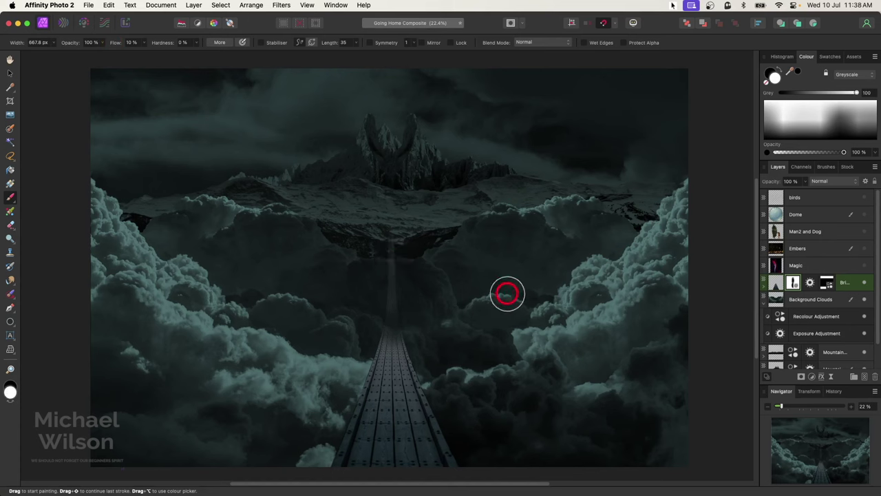
pyautogui.press('x')
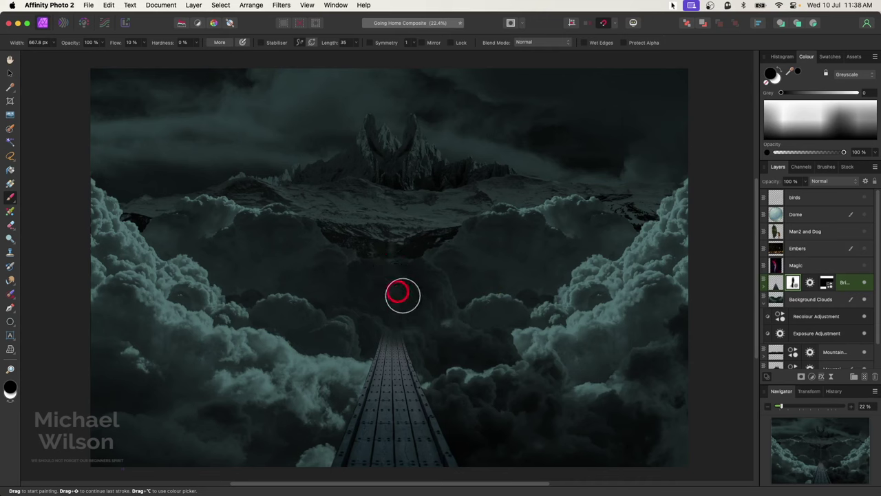
# - Show the Man2 and Dog layer, move the figures onto the near end of the bridge and enlarge them slightly
pyautogui.click(764, 303)
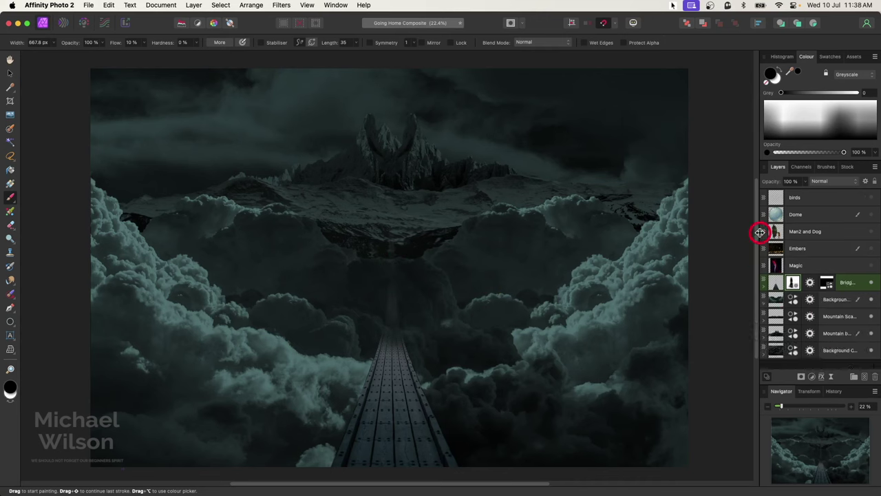
pyautogui.click(871, 231)
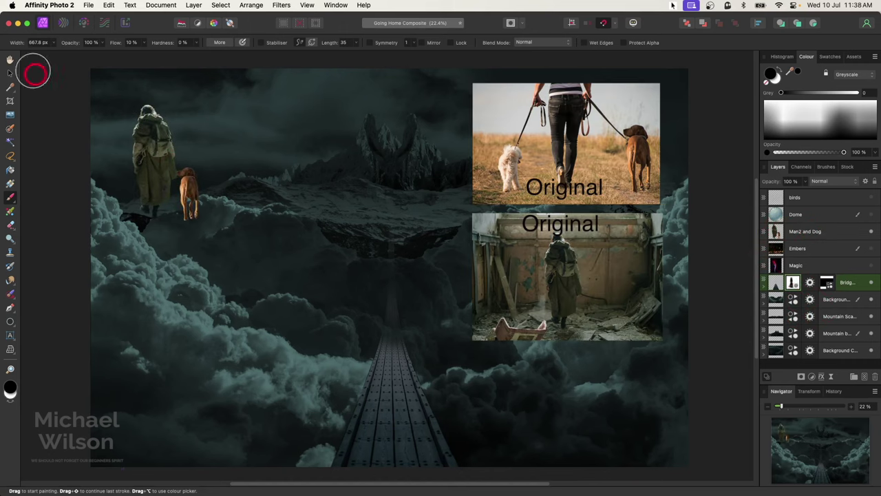
pyautogui.click(10, 73)
pyautogui.click(155, 150)
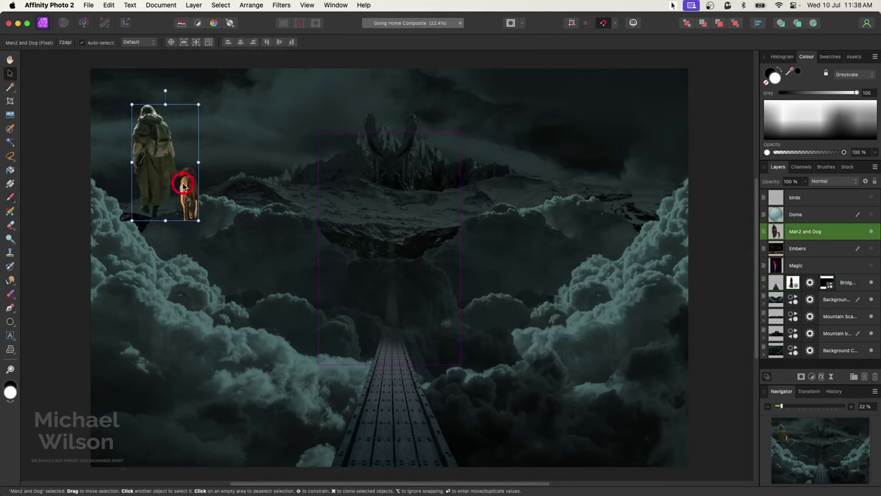
pyautogui.moveTo(161, 165); pyautogui.dragTo(393, 351)
pyautogui.moveTo(427, 315); pyautogui.dragTo(435, 303)
pyautogui.moveTo(415, 336); pyautogui.dragTo(405, 346)
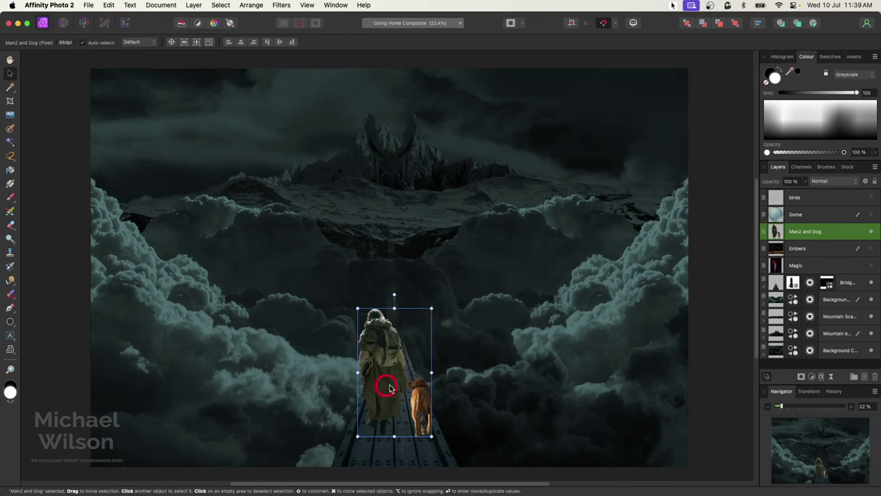
# - Settle the man and dog's position, duplicate their layer beneath the original and give the copy a black Colour Overlay effect
pyautogui.moveTo(393, 378); pyautogui.dragTo(392, 388)
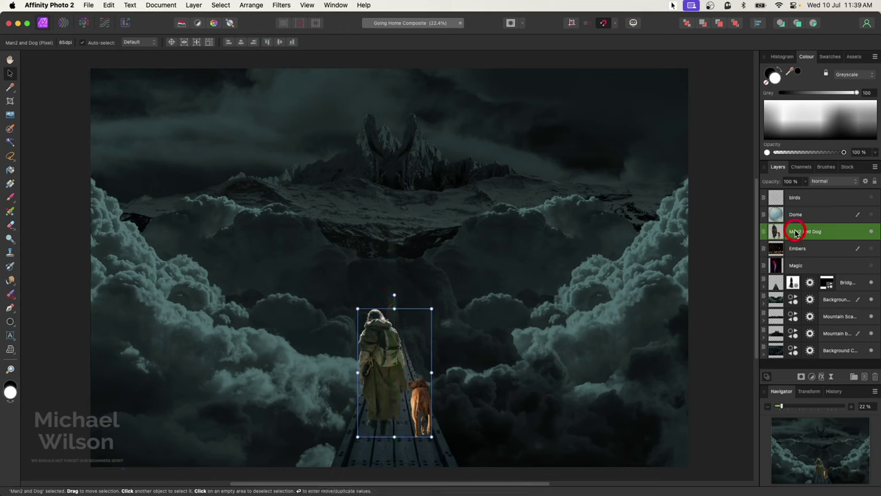
pyautogui.moveTo(795, 232); pyautogui.dragTo(799, 251)
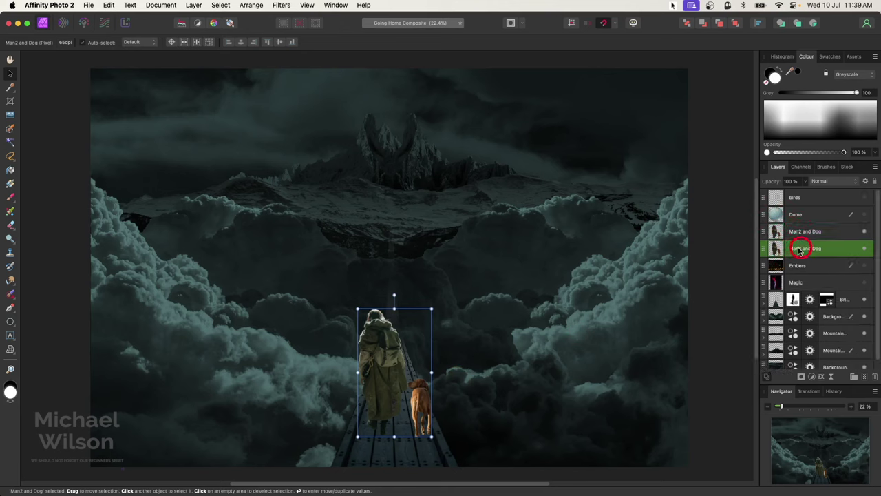
pyautogui.click(821, 378)
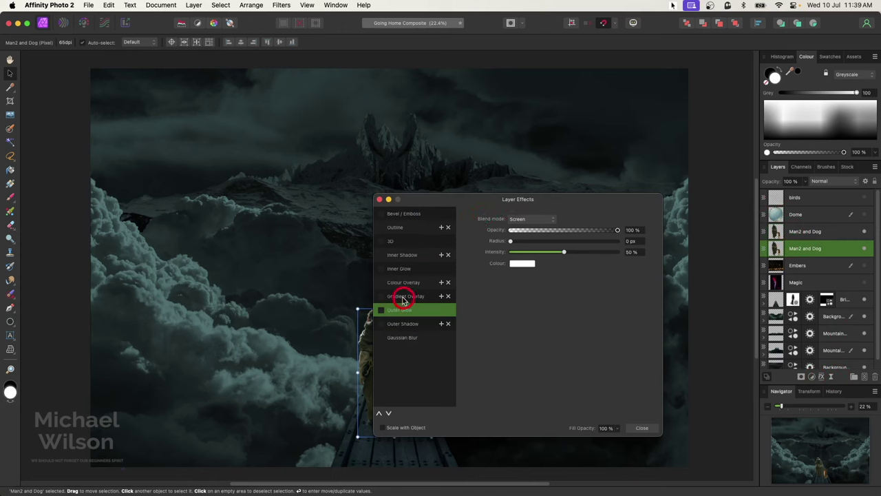
pyautogui.click(381, 284)
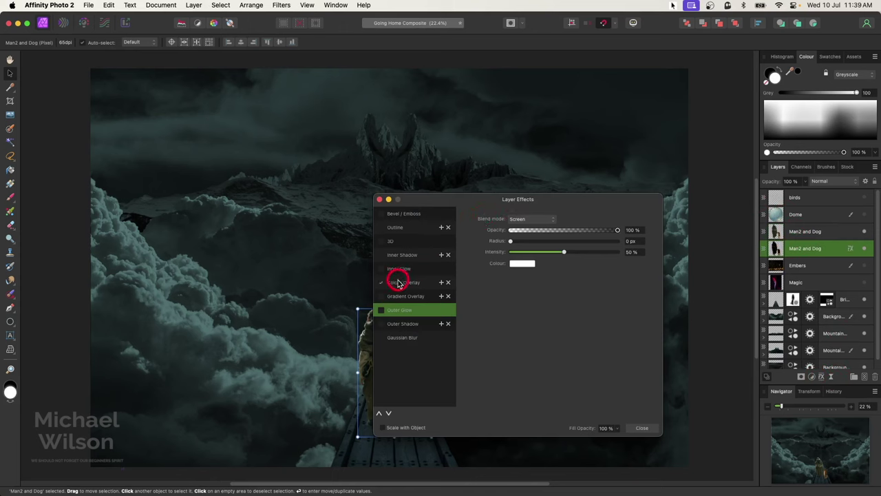
pyautogui.click(399, 283)
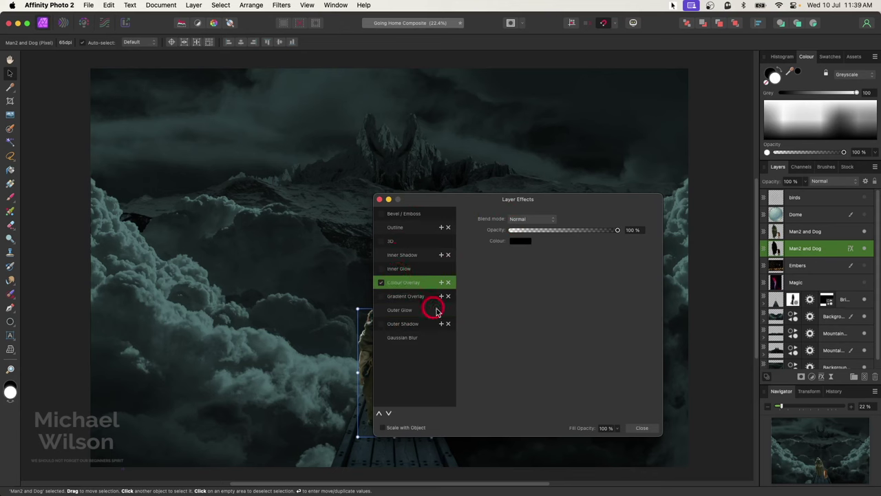
pyautogui.click(380, 201)
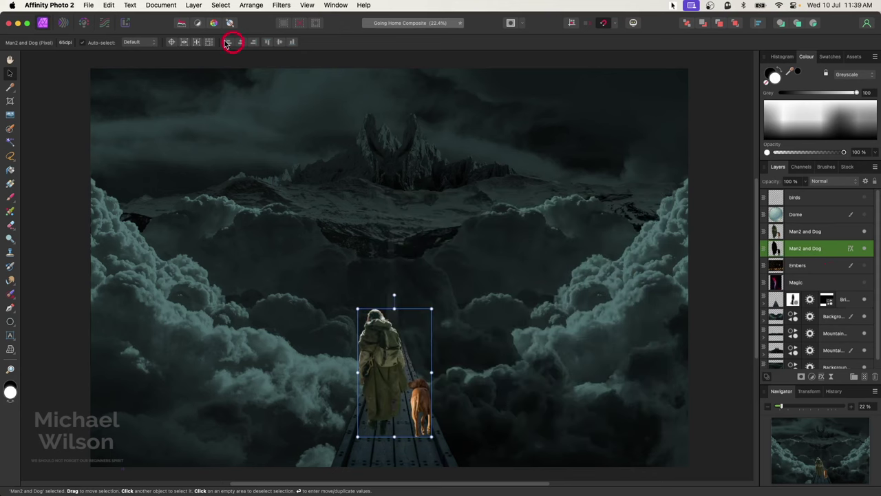
# - Flip the black copy vertically and move it below the figures' feet to form their shadow on the bridge
pyautogui.click(251, 6)
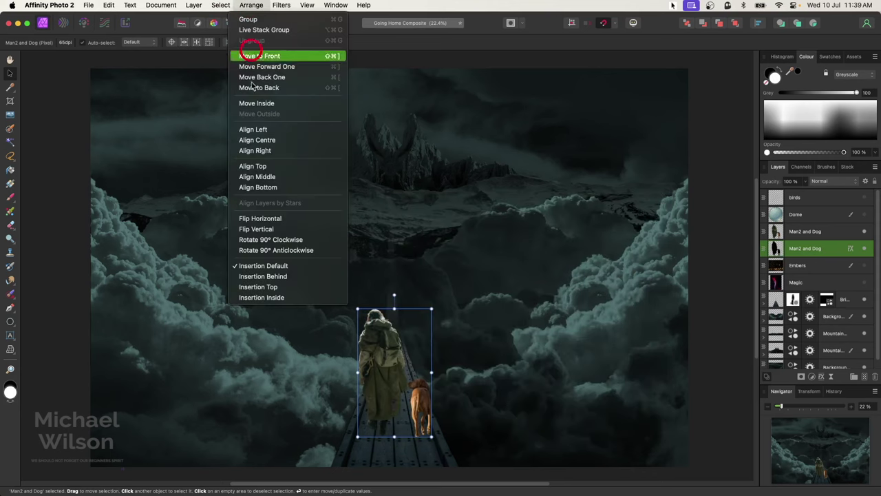
pyautogui.click(256, 228)
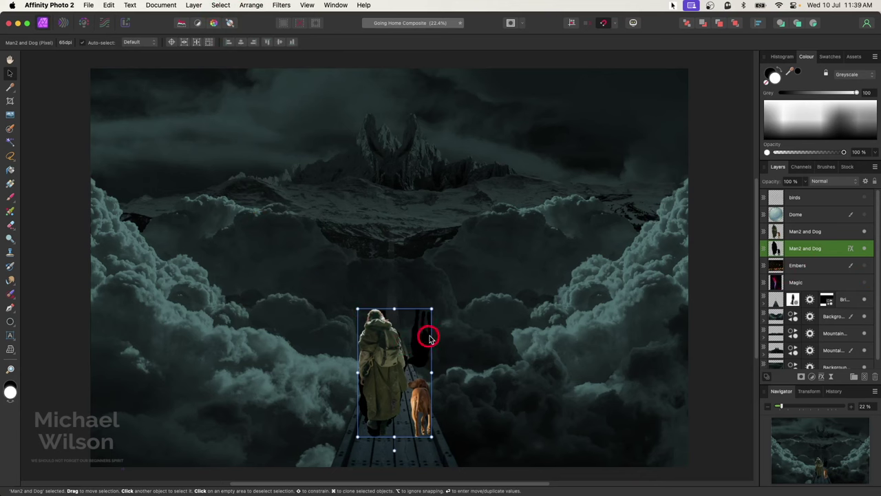
pyautogui.moveTo(427, 335); pyautogui.dragTo(427, 460)
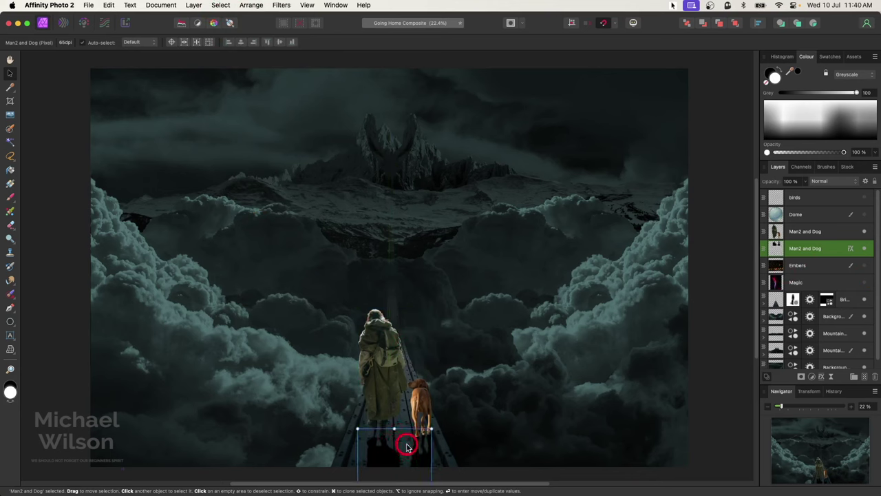
# - Soften the flipped shadow layer with a live Gaussian Blur of about 10.3 px radius
pyautogui.click(778, 255)
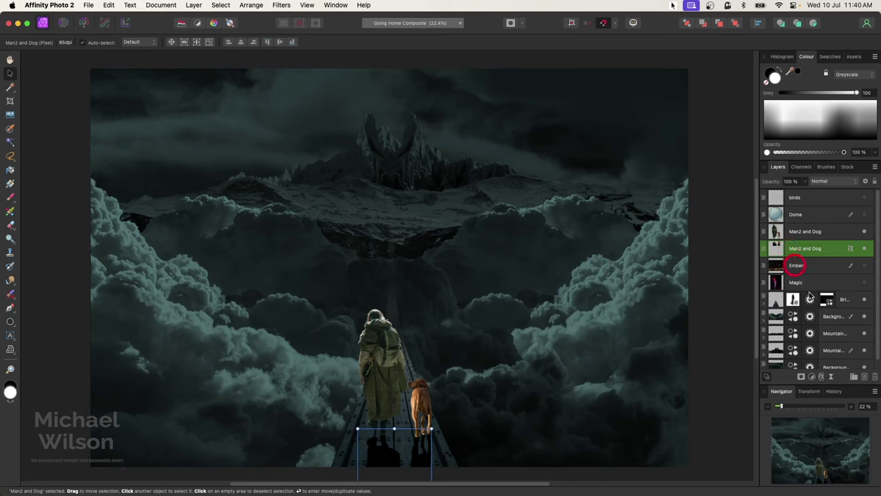
pyautogui.click(832, 377)
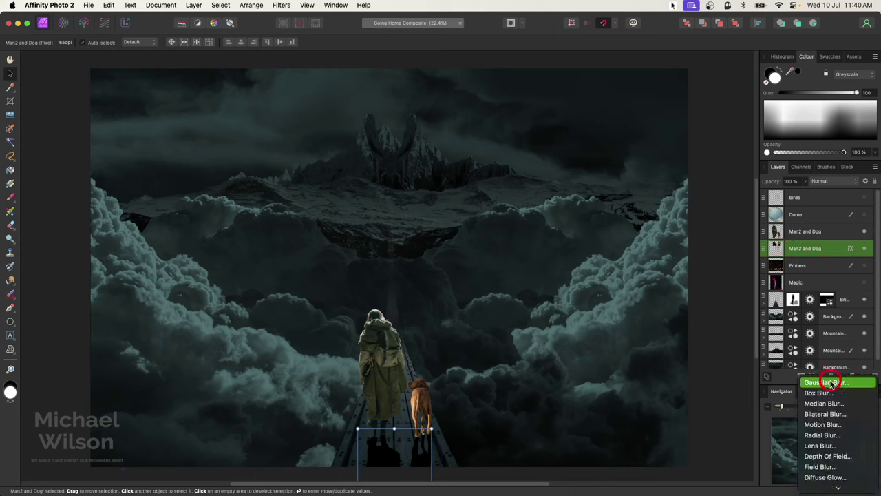
pyautogui.click(825, 382)
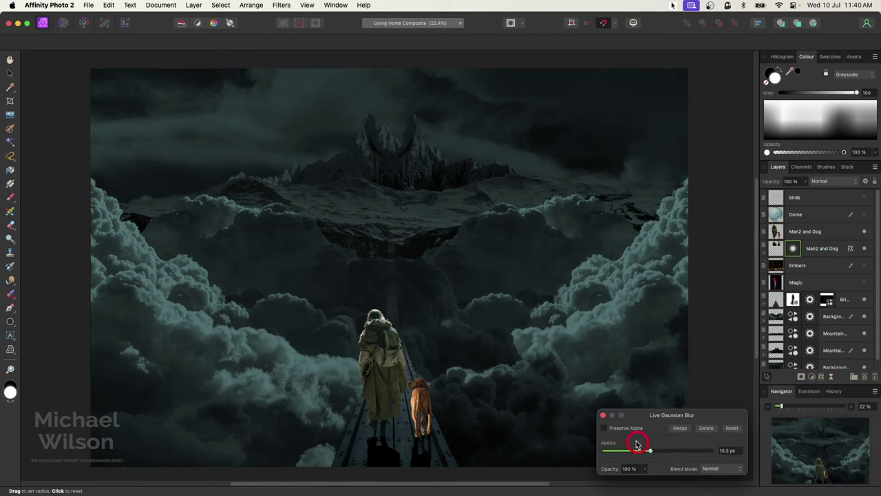
pyautogui.click(604, 417)
pyautogui.moveTo(793, 248); pyautogui.dragTo(784, 250)
# - Nest an Exposure adjustment in the original Man2 and Dog layer and darken it to about -3.66
pyautogui.click(776, 232)
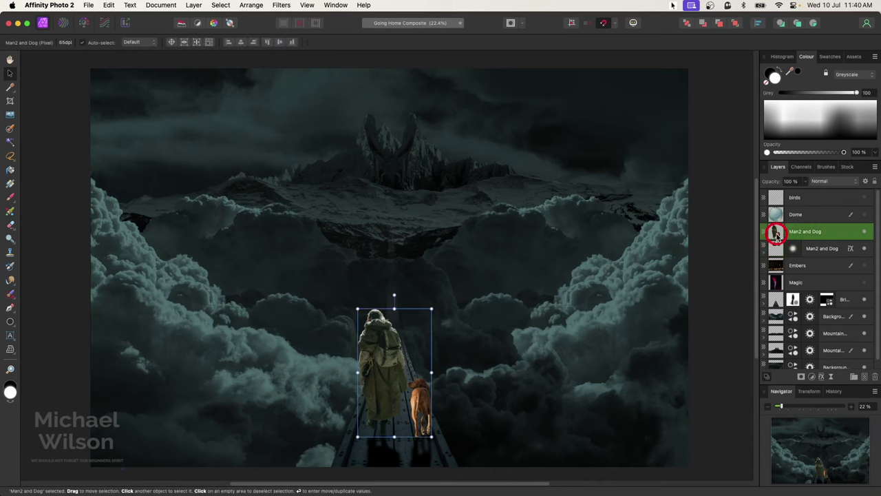
pyautogui.moveTo(793, 300); pyautogui.dragTo(815, 303)
pyautogui.click(812, 378)
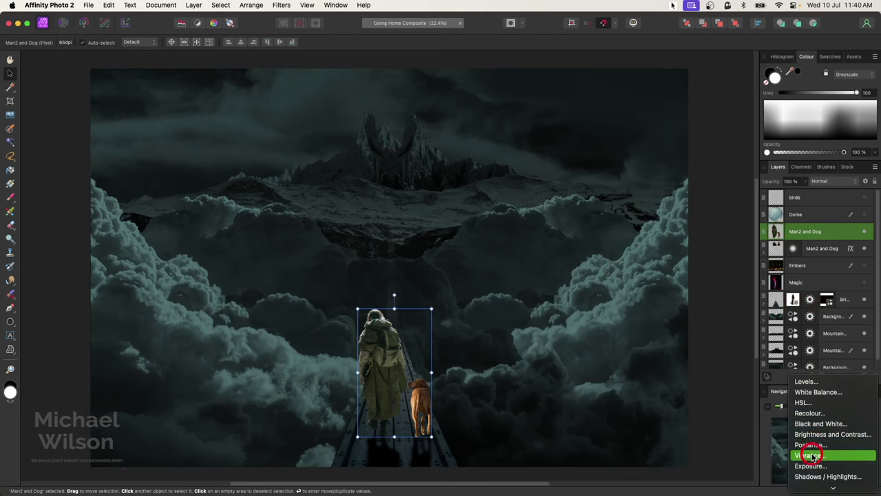
pyautogui.click(804, 421)
pyautogui.moveTo(776, 234); pyautogui.dragTo(778, 248)
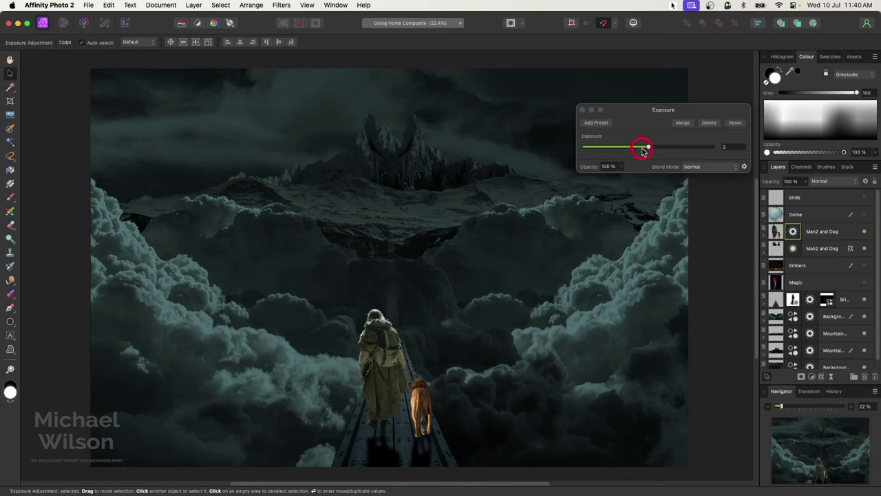
pyautogui.moveTo(642, 150); pyautogui.dragTo(622, 148)
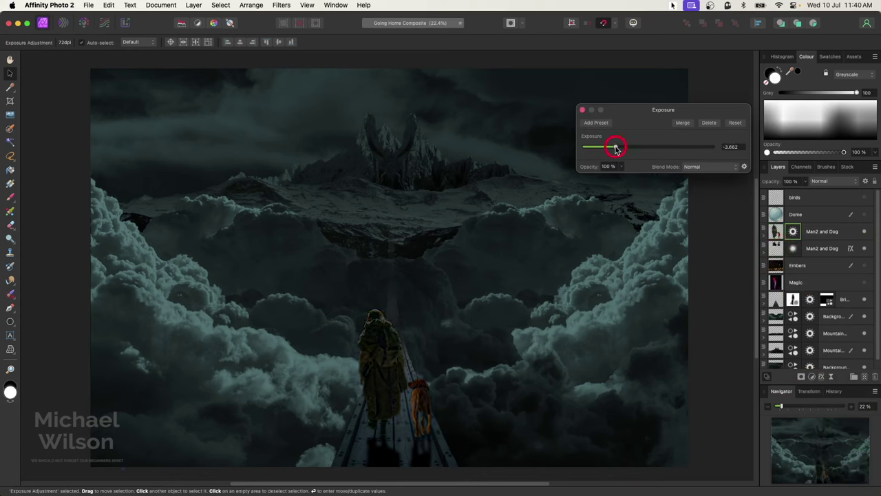
pyautogui.click(582, 110)
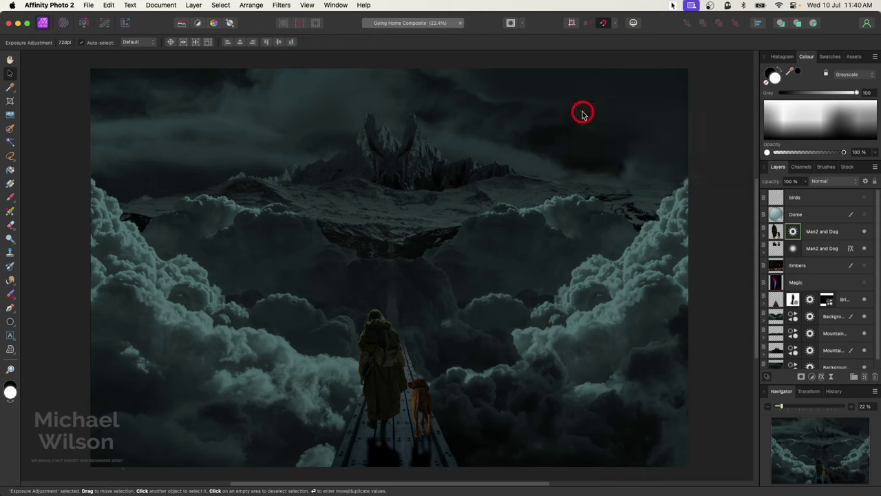
# - Nest a Recolour adjustment in the original Man2 and Dog layer with hue 169.3°, saturation 100% and lightness 3%
pyautogui.click(814, 378)
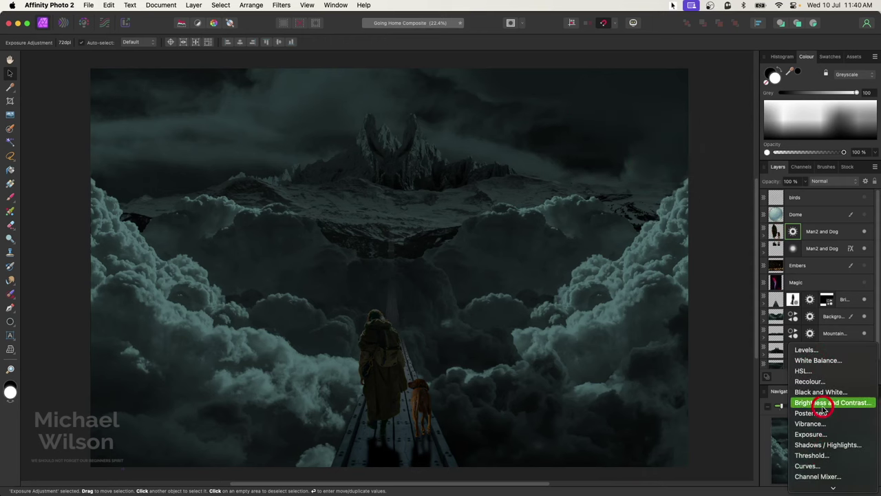
pyautogui.click(810, 380)
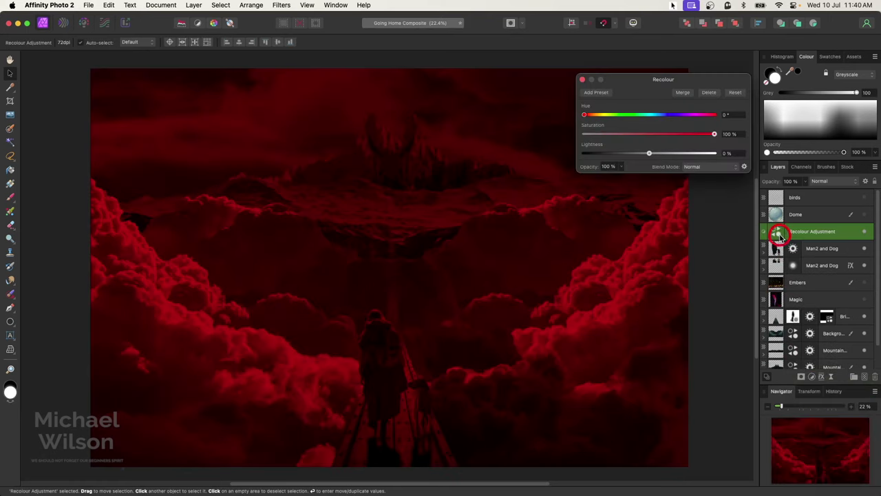
pyautogui.moveTo(778, 234); pyautogui.dragTo(778, 248)
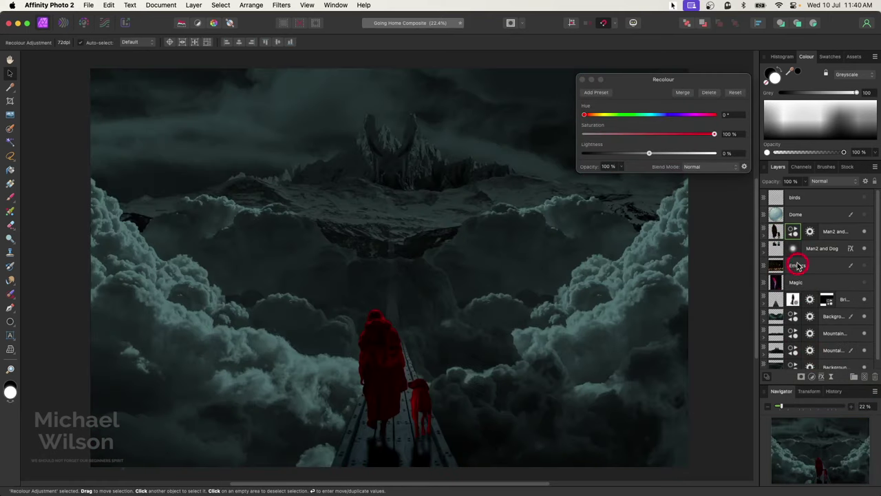
pyautogui.click(809, 232)
pyautogui.moveTo(582, 116); pyautogui.dragTo(645, 121)
pyautogui.moveTo(650, 155); pyautogui.dragTo(653, 156)
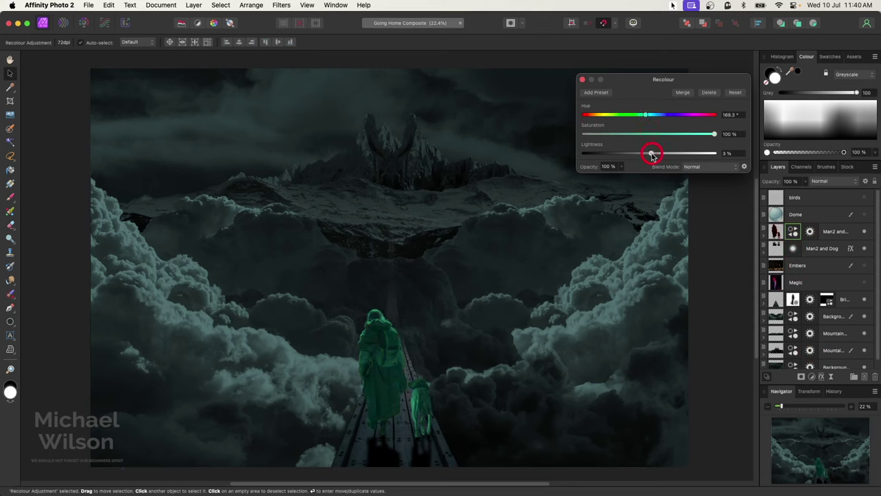
pyautogui.click(583, 81)
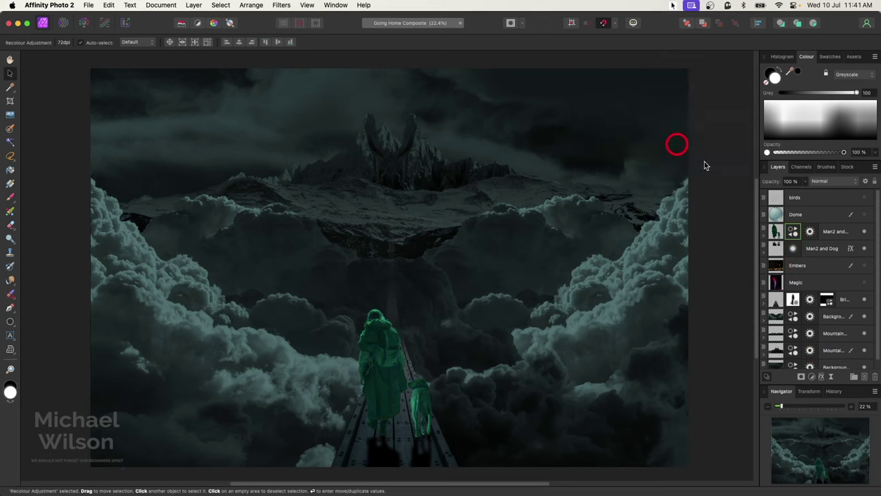
# - Mask out the Recolour adjustment's effect on the man and dog
pyautogui.click(791, 233)
pyautogui.doubleClick(791, 233)
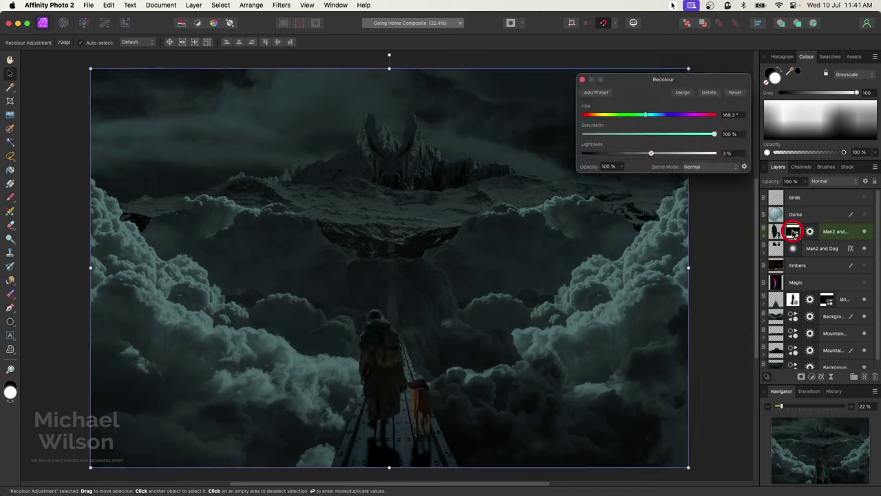
pyautogui.click(582, 80)
# - Add a pixel layer above the figures and paint a straight diagonal black staff across the man with a hard 27.7 px round brush
pyautogui.click(774, 233)
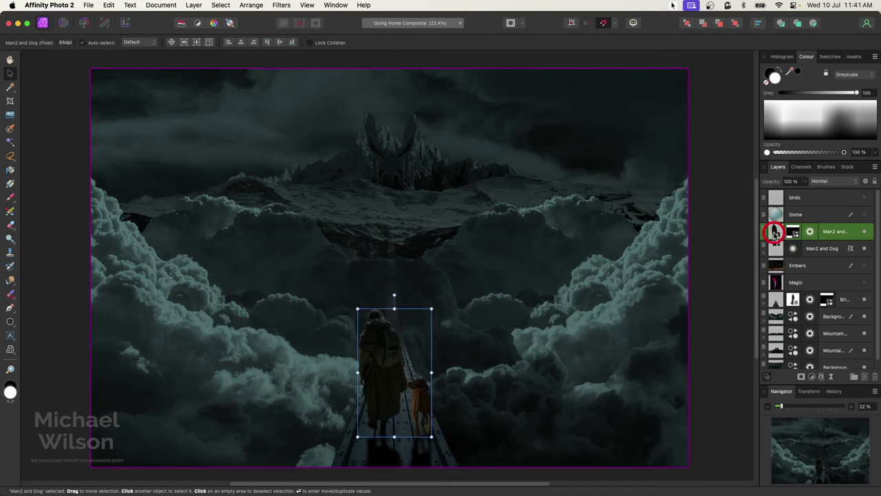
pyautogui.click(866, 378)
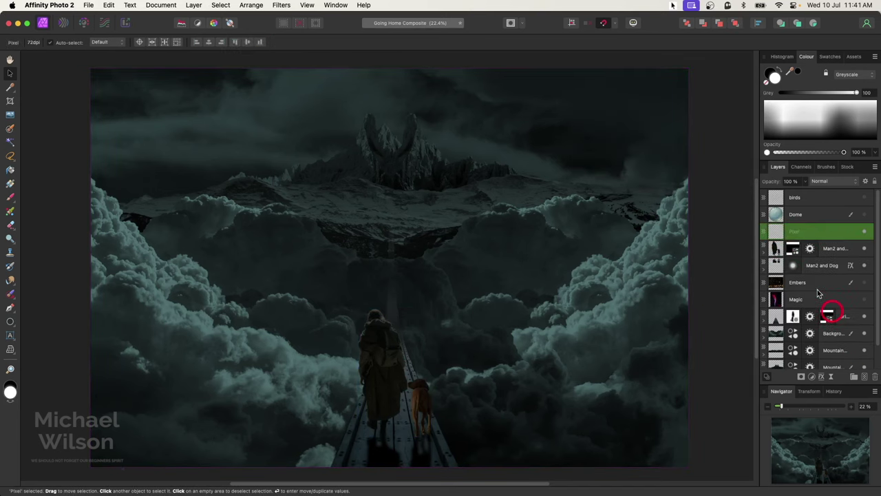
pyautogui.click(776, 234)
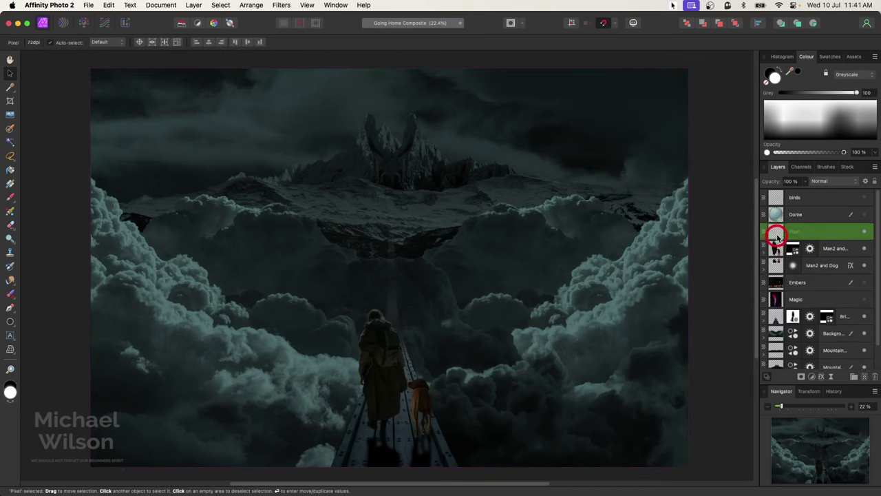
pyautogui.click(11, 199)
pyautogui.click(788, 85)
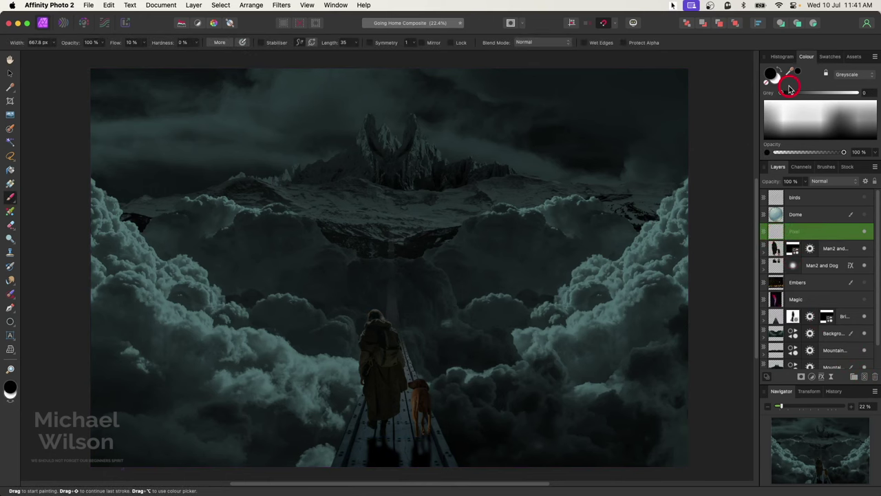
pyautogui.click(828, 169)
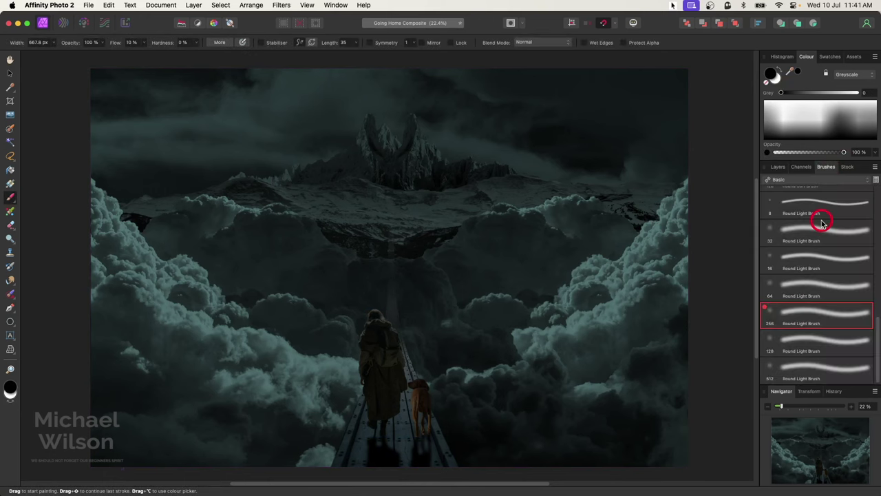
pyautogui.click(822, 223)
pyautogui.click(815, 253)
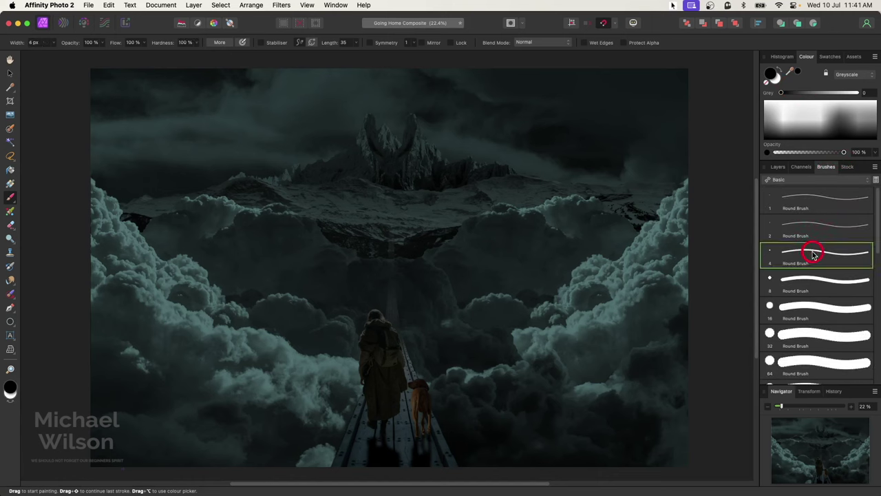
pyautogui.click(780, 168)
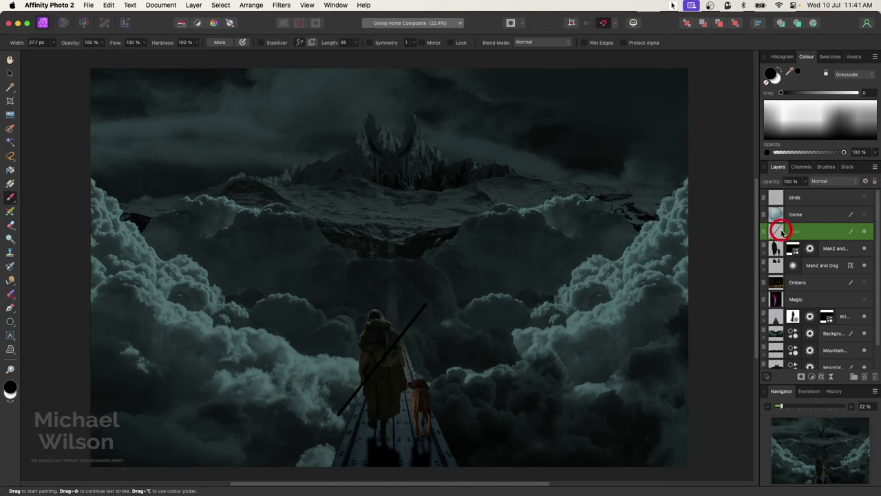
# - Add a mask to the staff layer and paint black with a hard 36.6 px brush to hide the section crossing the man's coat
pyautogui.click(801, 376)
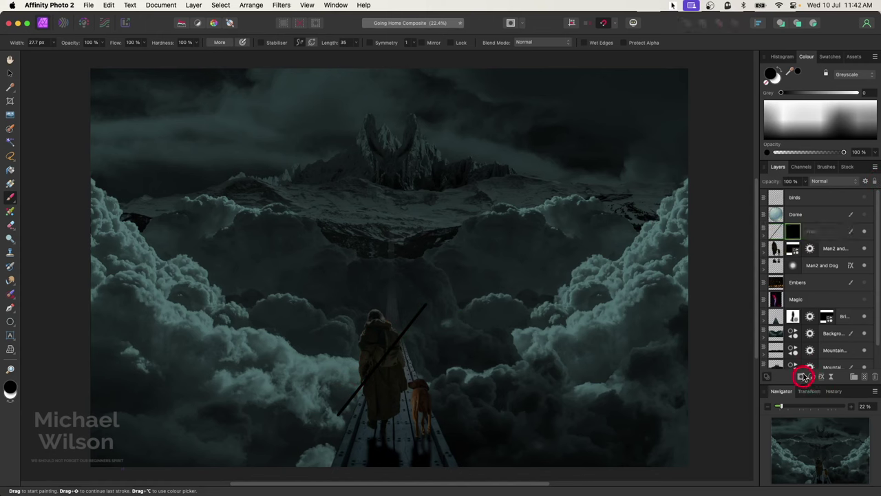
pyautogui.click(9, 198)
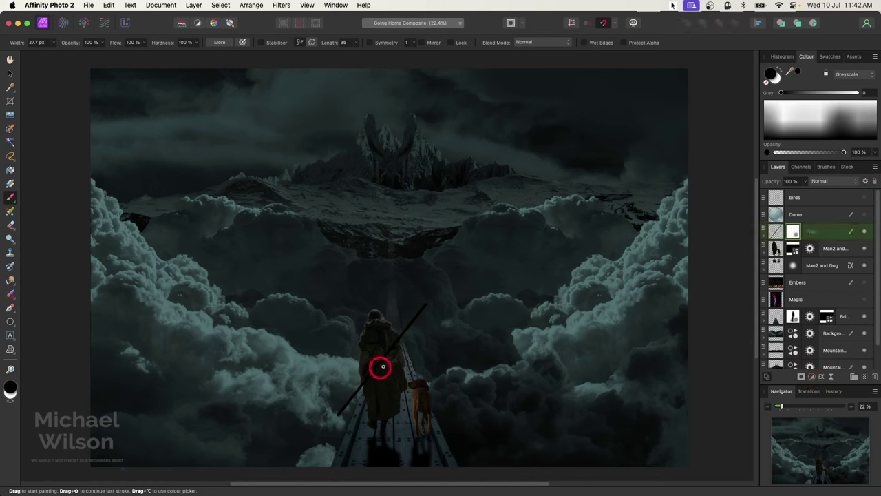
pyautogui.scroll(8, 389, 359)
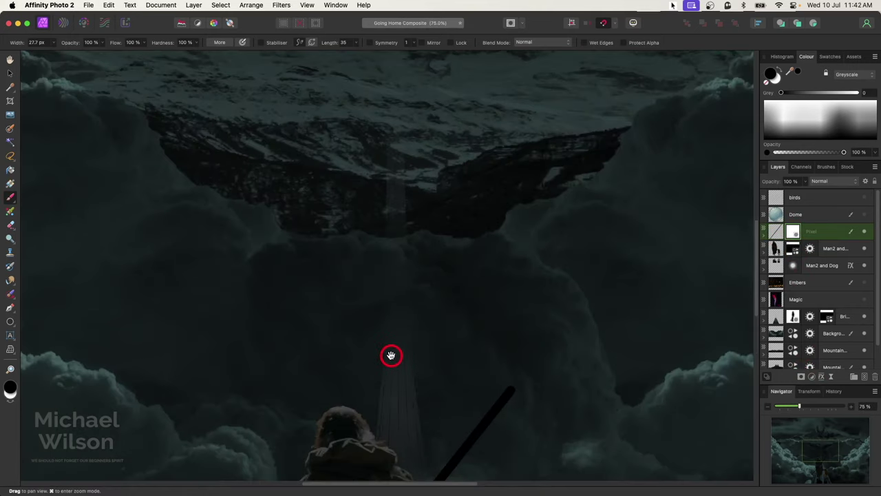
pyautogui.moveTo(391, 355)
pyautogui.mouseDown()
pyautogui.moveTo(409, 222)
pyautogui.moveTo(409, 106)
pyautogui.mouseUp()
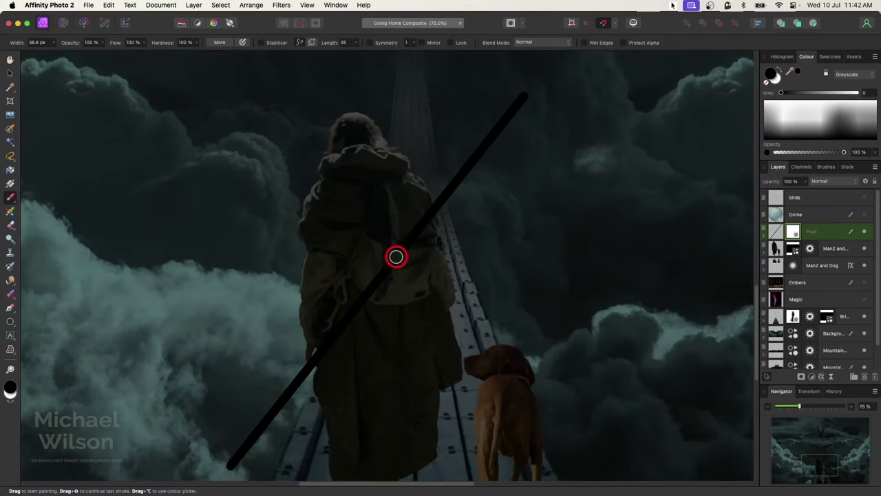
pyautogui.moveTo(396, 257)
pyautogui.mouseDown()
pyautogui.moveTo(349, 317)
pyautogui.moveTo(421, 214)
pyautogui.moveTo(429, 221)
pyautogui.moveTo(429, 205)
pyautogui.moveTo(432, 212)
pyautogui.mouseUp()
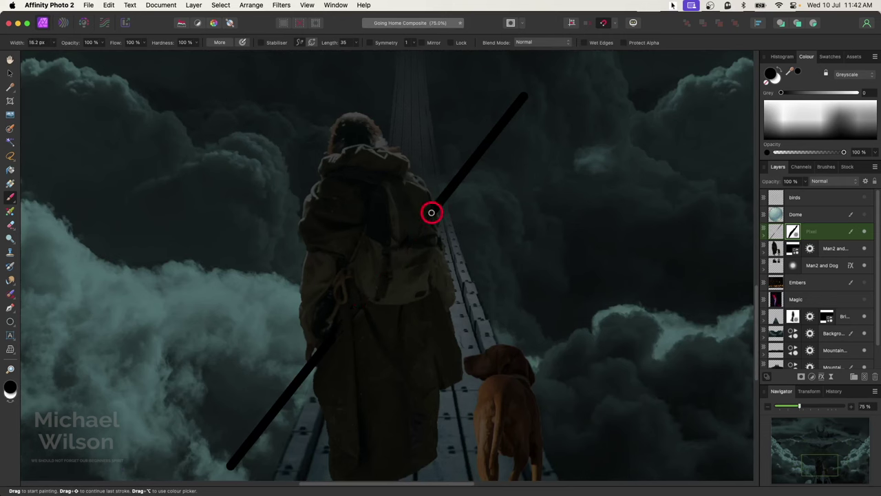
# - Mask out the leftover part of the staff over the man's lower coat edge and hand with the hard 16.2 px brush
pyautogui.moveTo(340, 311)
pyautogui.mouseDown()
pyautogui.moveTo(326, 365)
pyautogui.moveTo(321, 353)
pyautogui.mouseUp()
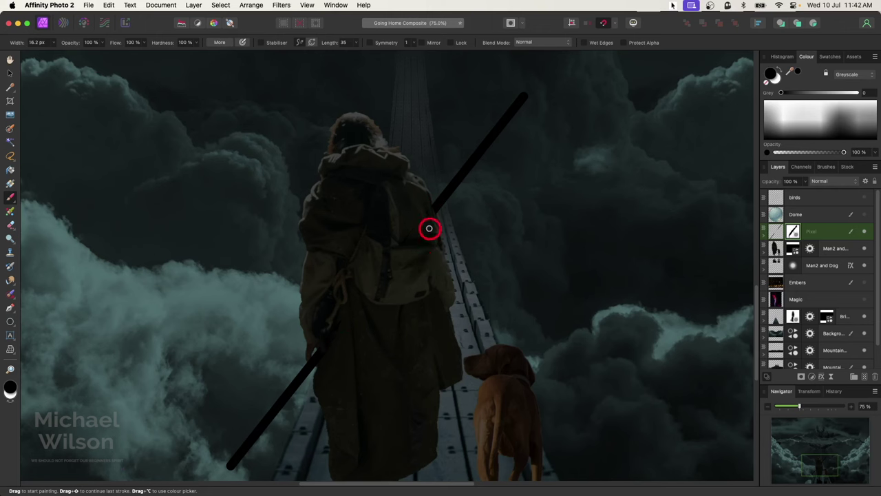
pyautogui.press('super+0')
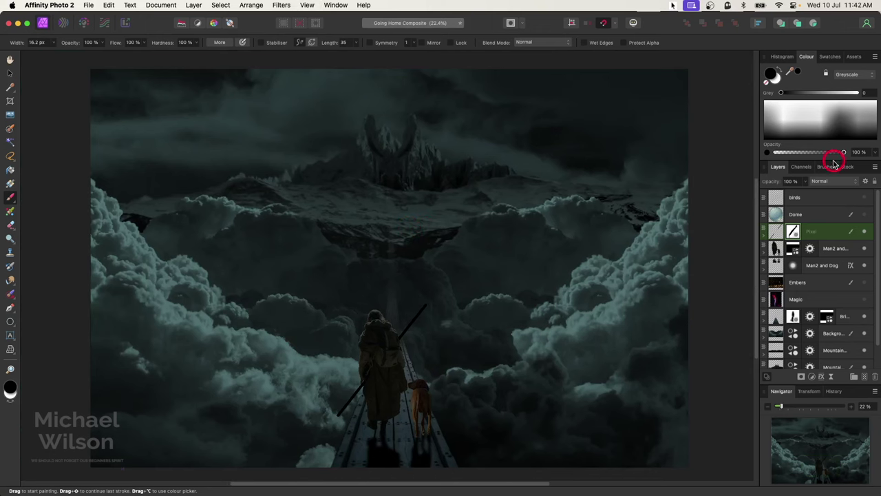
pyautogui.press('super+d')
pyautogui.press('v')
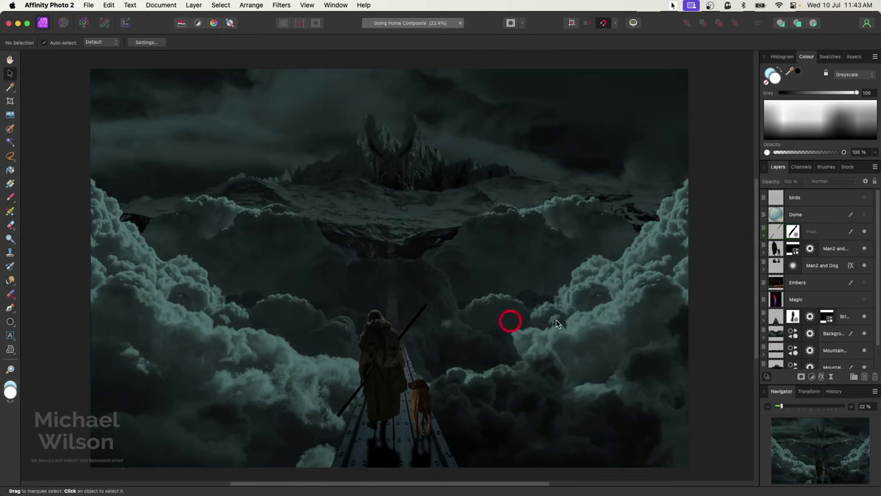
# - Show the Magic layer, move it over the clouds right of the bridge and set its blend mode to Screen
pyautogui.click(811, 300)
pyautogui.click(864, 299)
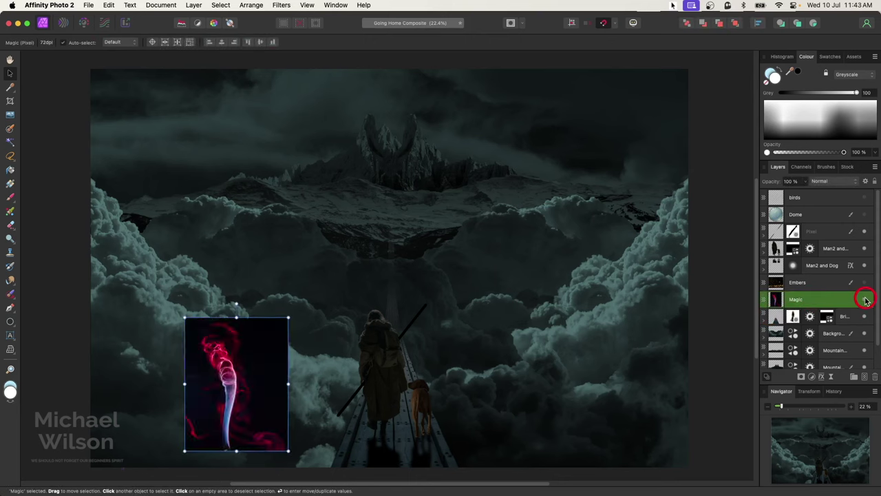
pyautogui.moveTo(246, 338); pyautogui.dragTo(559, 196)
pyautogui.click(827, 183)
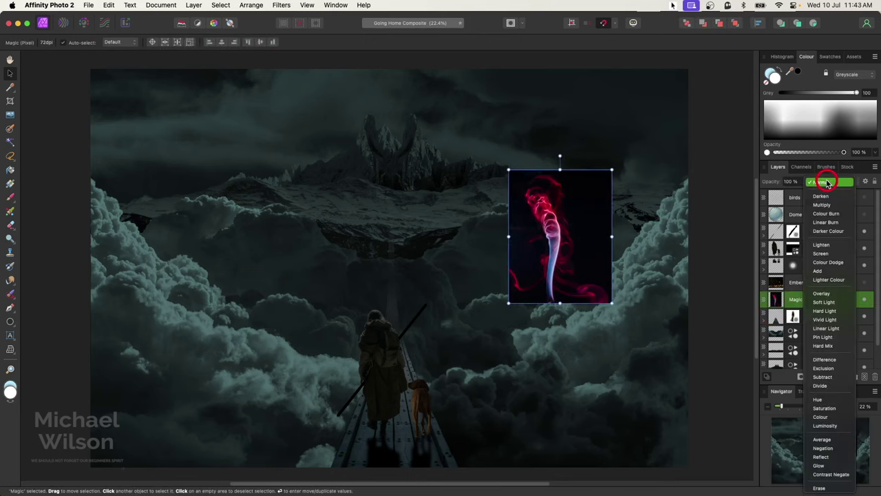
pyautogui.click(830, 254)
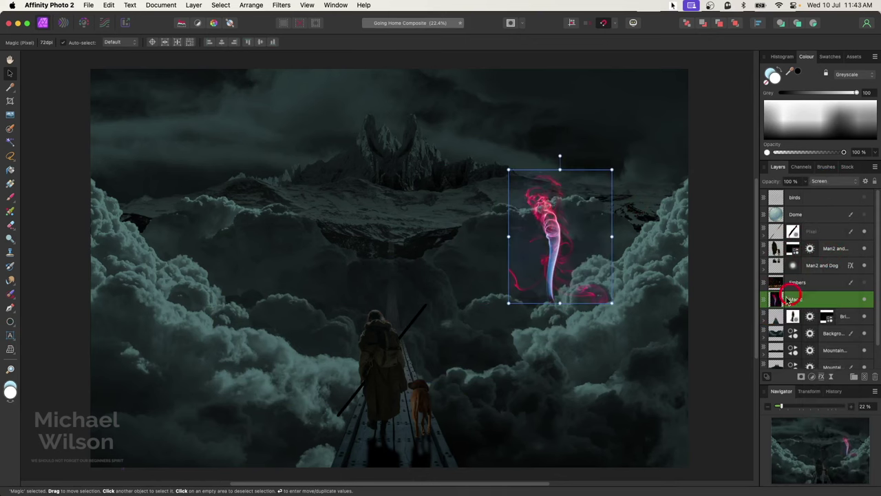
# - Copy the Background layer's Recolour adjustment with hue 181° and saturation 20% into the Magic layer
pyautogui.doubleClick(794, 335)
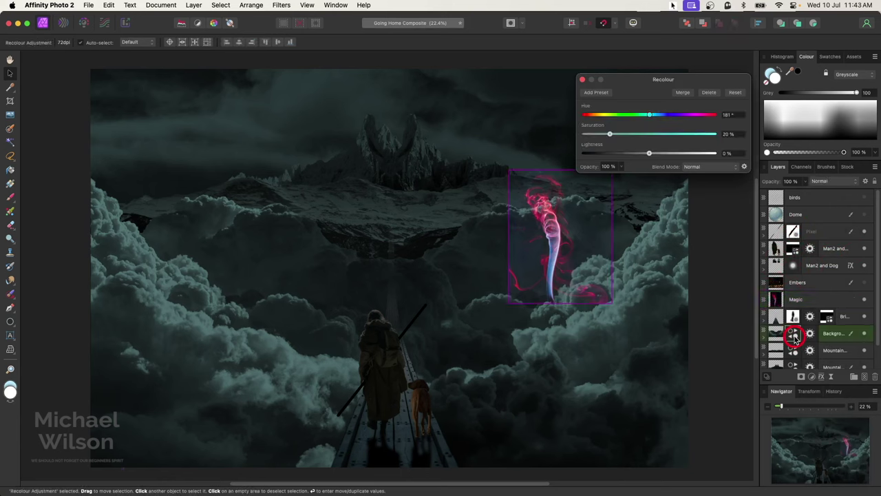
pyautogui.click(795, 335)
pyautogui.moveTo(795, 336); pyautogui.dragTo(774, 297)
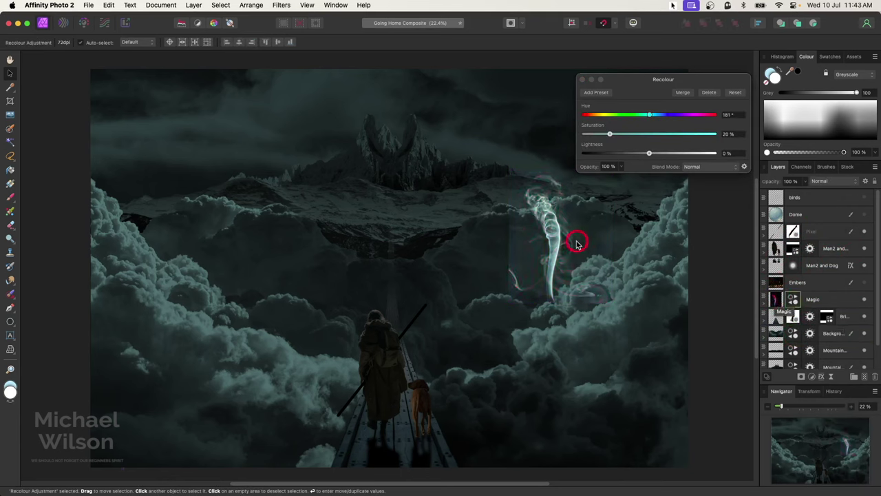
pyautogui.click(819, 298)
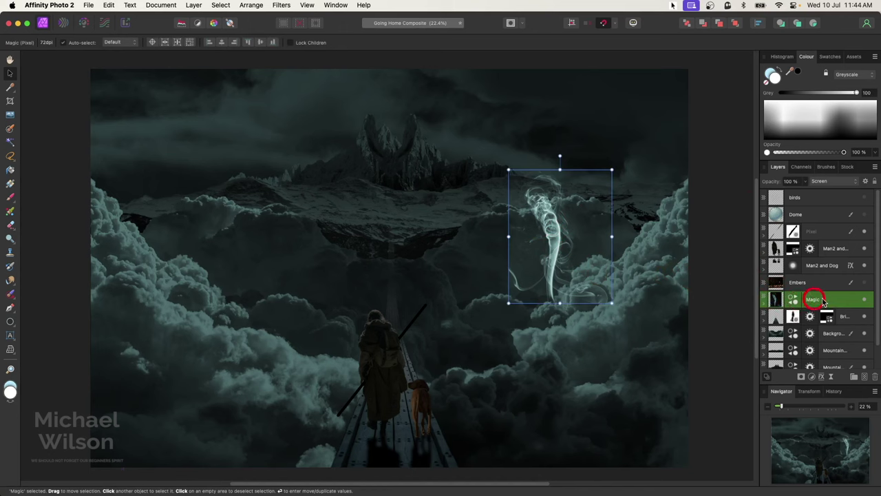
pyautogui.click(718, 262)
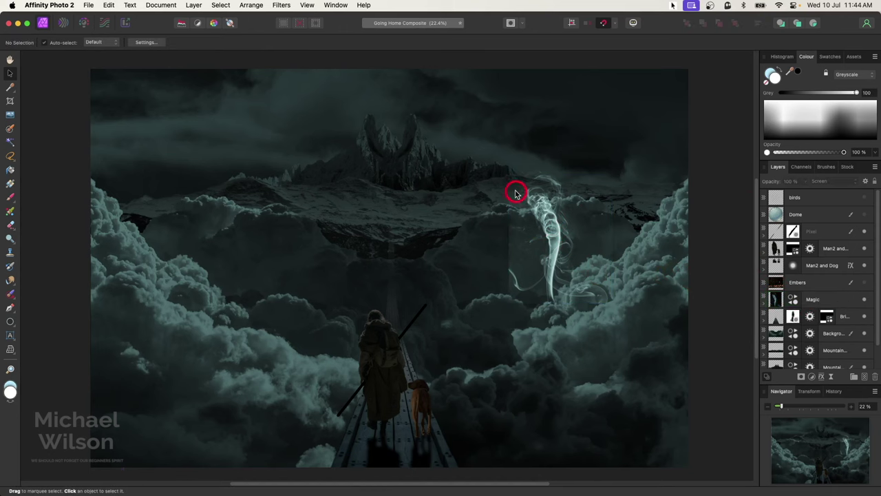
# - Nest a Levels adjustment in the Magic layer and raise its black level to 8%
pyautogui.click(773, 300)
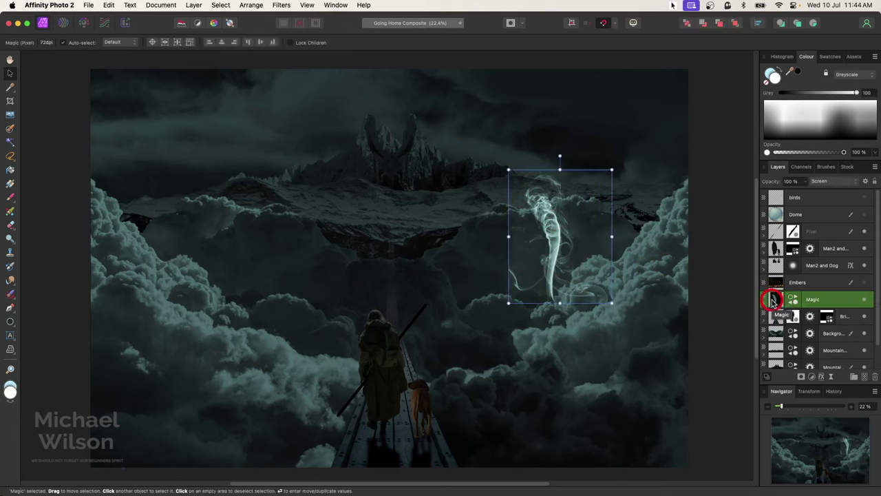
pyautogui.click(812, 377)
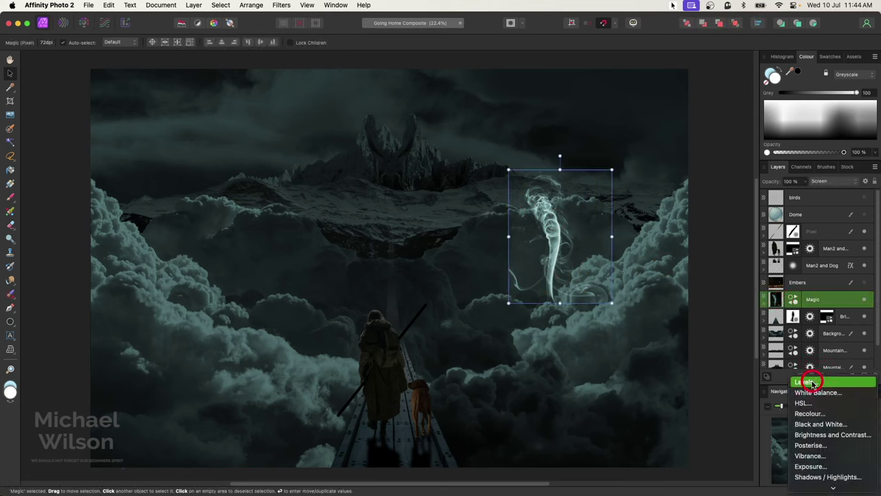
pyautogui.click(812, 382)
pyautogui.moveTo(773, 297); pyautogui.dragTo(775, 318)
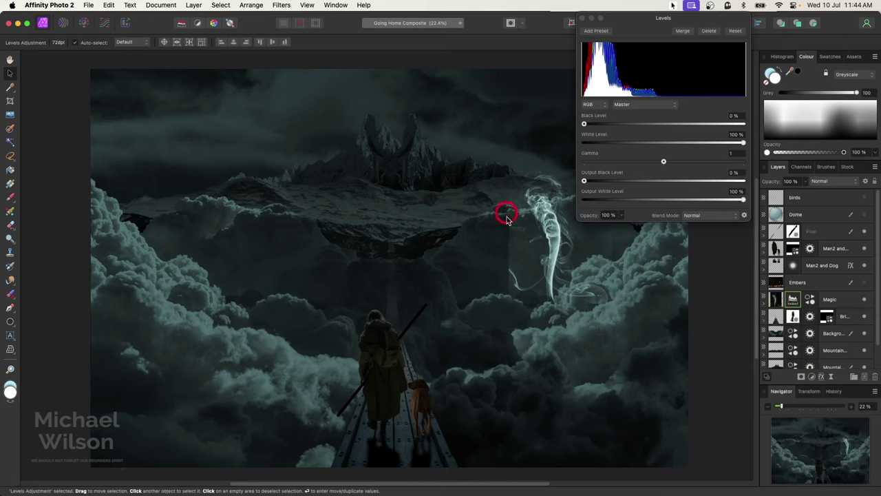
pyautogui.moveTo(584, 124); pyautogui.dragTo(593, 126)
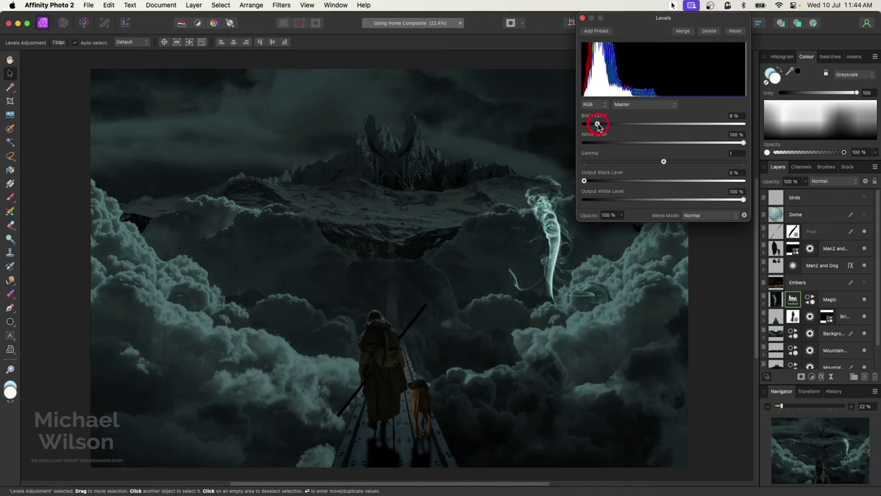
pyautogui.click(581, 20)
# - Scale the Magic layer down beside the staff's upper end and move the whole layer above the staff layer
pyautogui.click(558, 234)
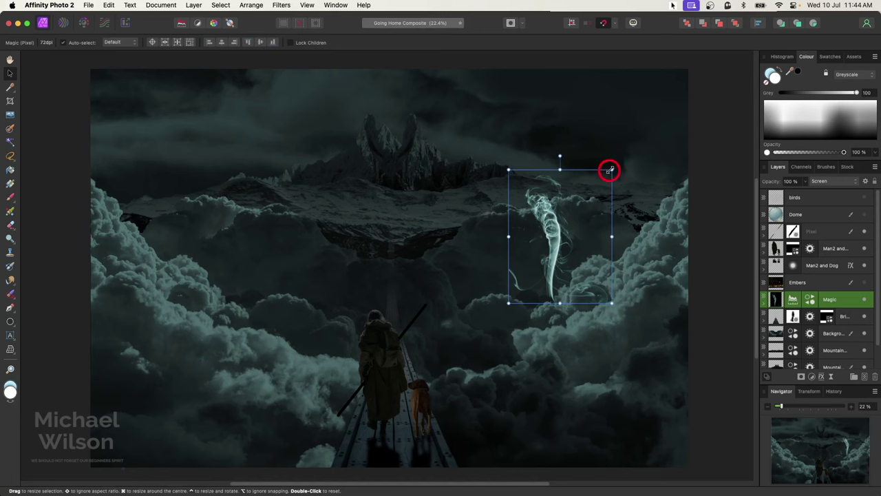
pyautogui.moveTo(609, 169); pyautogui.dragTo(441, 321)
pyautogui.press('super+equal')
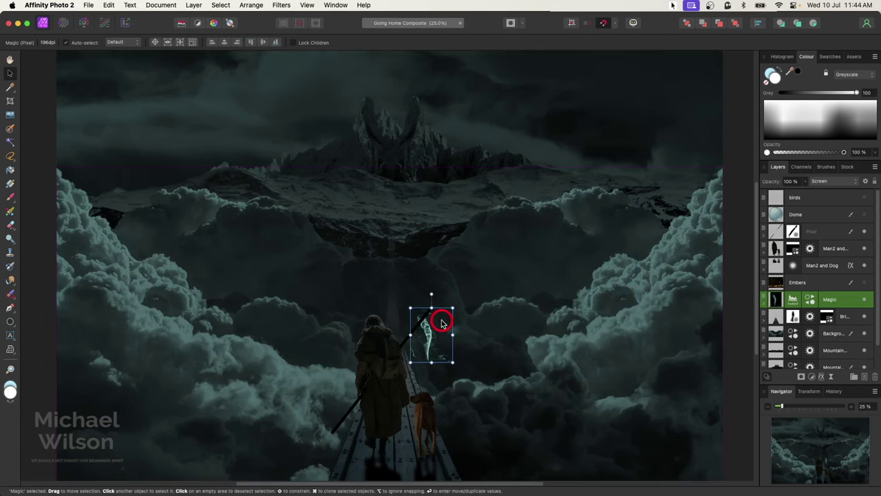
pyautogui.press('super+equal')
pyautogui.scroll(-5, 444, 297)
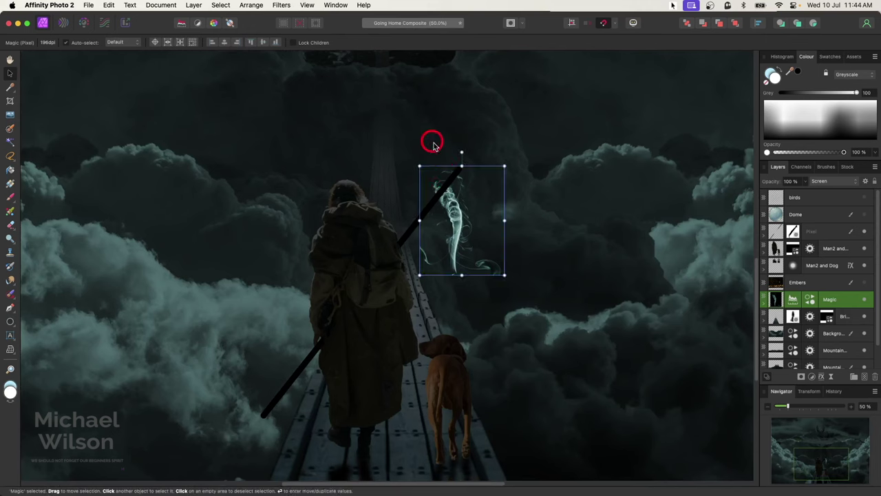
pyautogui.moveTo(775, 298); pyautogui.dragTo(781, 233)
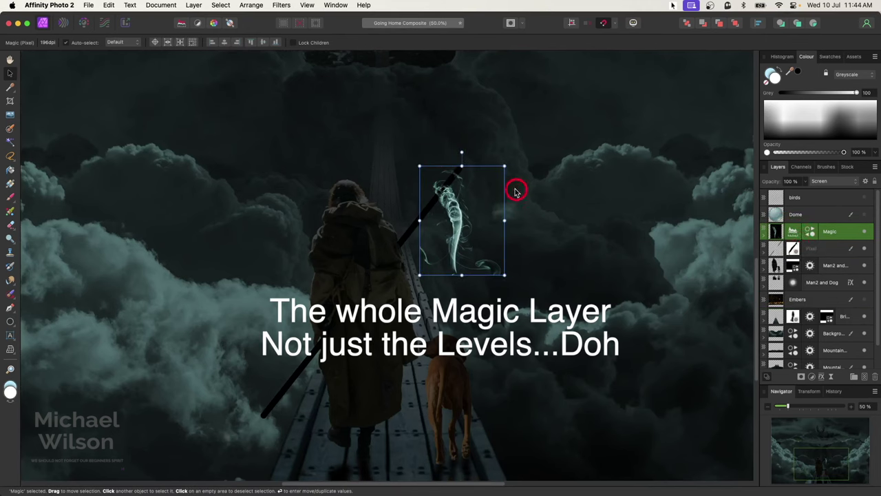
# - Rotate the magic smoke nearly upside down and align it diagonally along the staff's upper section
pyautogui.moveTo(460, 151); pyautogui.dragTo(419, 222)
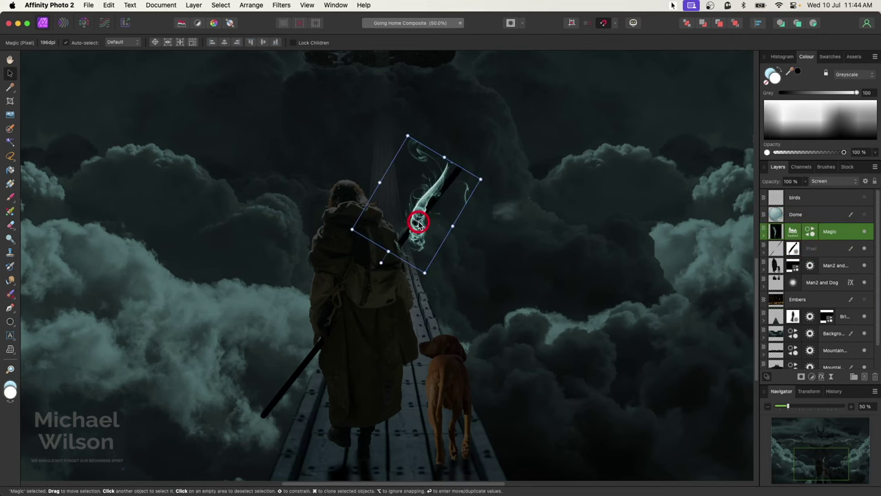
pyautogui.moveTo(383, 262); pyautogui.dragTo(362, 252)
pyautogui.moveTo(430, 239); pyautogui.dragTo(432, 237)
# - Add a live Mesh Warp filter to the Magic layer and bow its right and lower edges outward along the staff
pyautogui.click(777, 232)
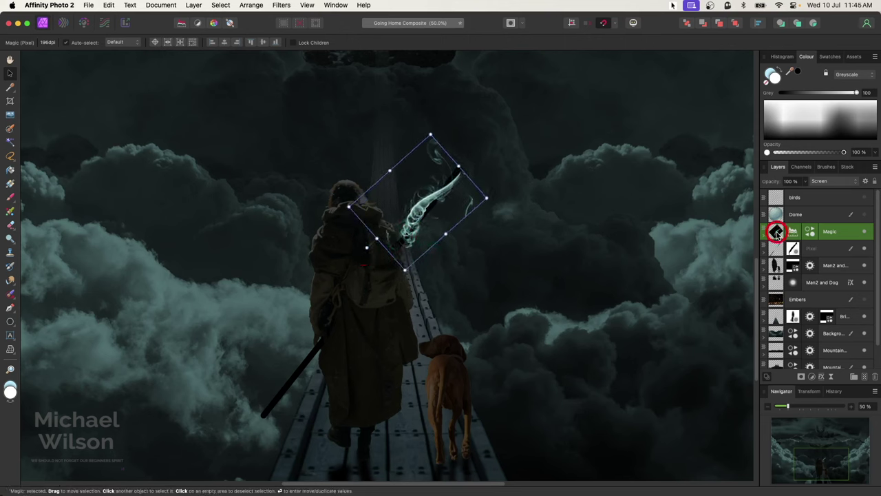
pyautogui.moveTo(827, 319); pyautogui.dragTo(833, 340)
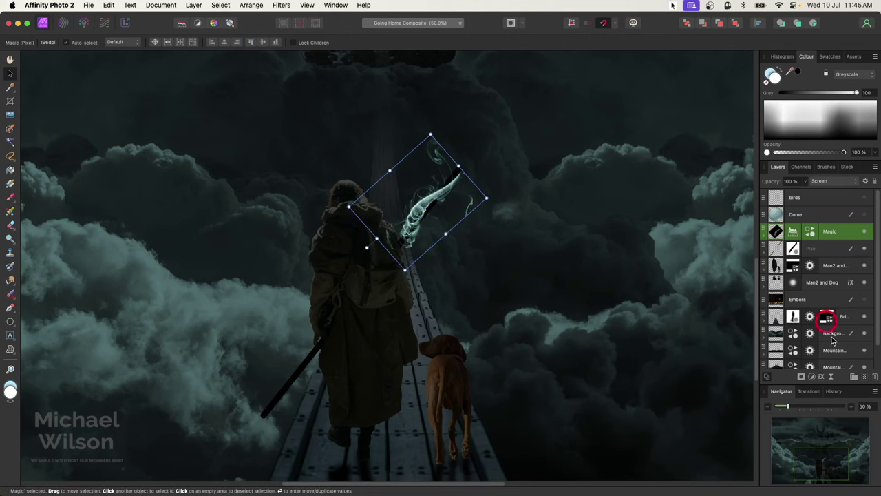
pyautogui.click(832, 377)
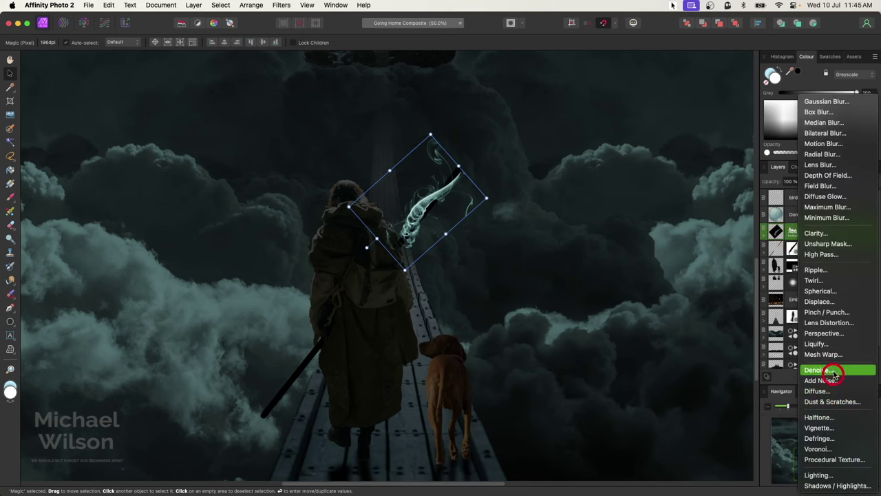
pyautogui.click(830, 356)
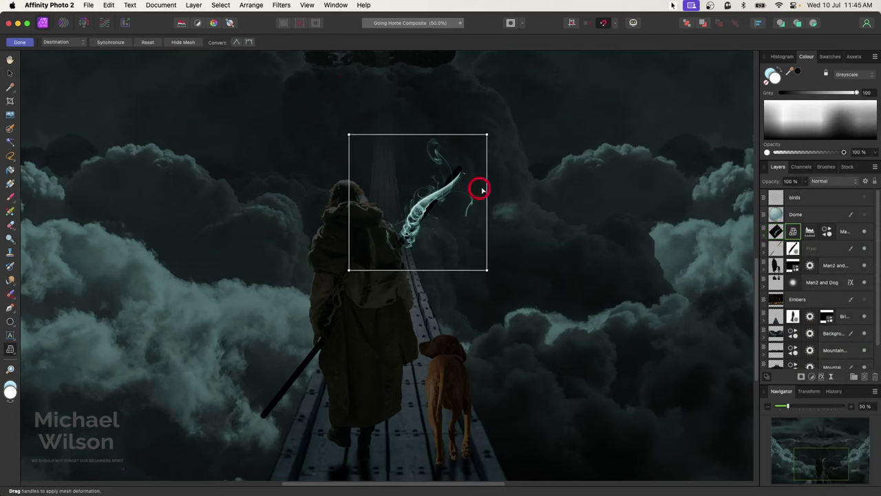
pyautogui.moveTo(486, 181); pyautogui.dragTo(497, 167)
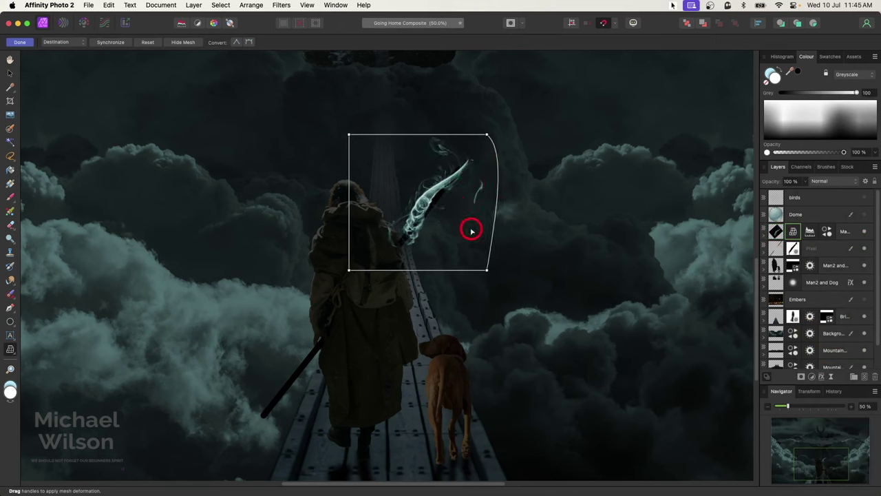
pyautogui.moveTo(386, 271); pyautogui.dragTo(388, 277)
pyautogui.click(496, 216)
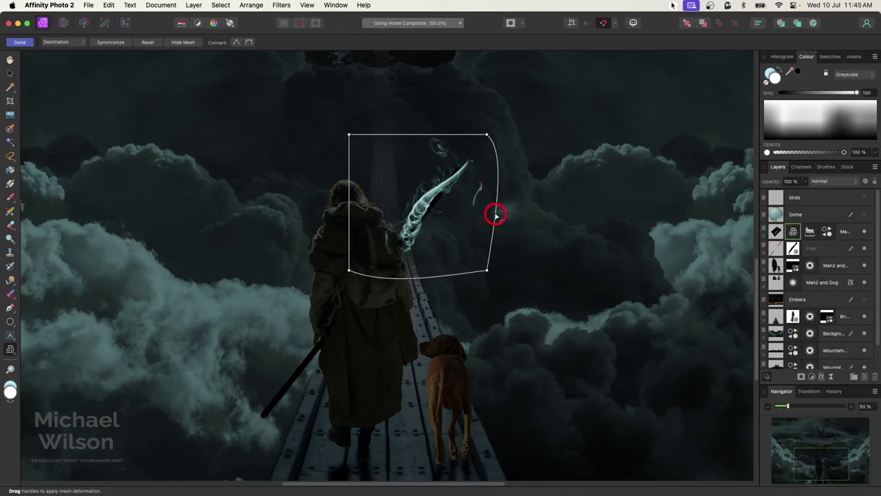
pyautogui.moveTo(496, 216); pyautogui.dragTo(500, 218)
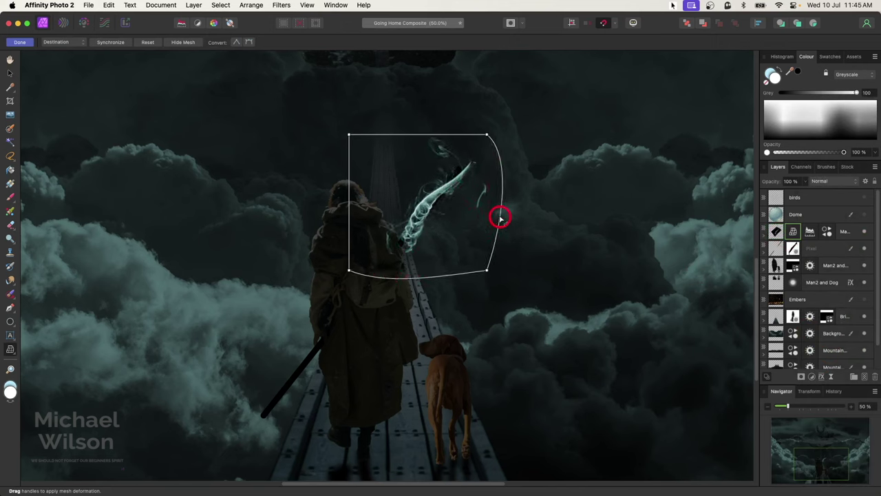
# - Add two horizontal mesh divisions through the smoke, reshape its upper end around the staff tip and finish the warp
pyautogui.doubleClick(502, 181)
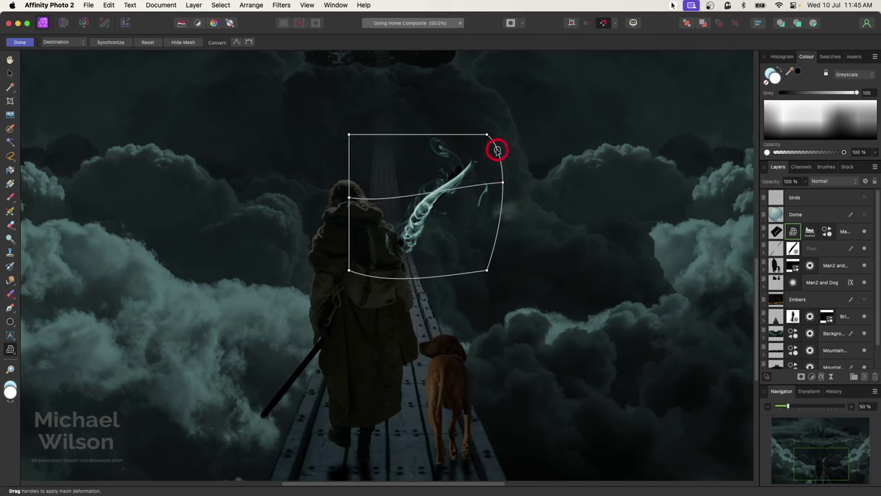
pyautogui.moveTo(483, 185)
pyautogui.mouseDown()
pyautogui.moveTo(479, 155)
pyautogui.moveTo(465, 148)
pyautogui.mouseUp()
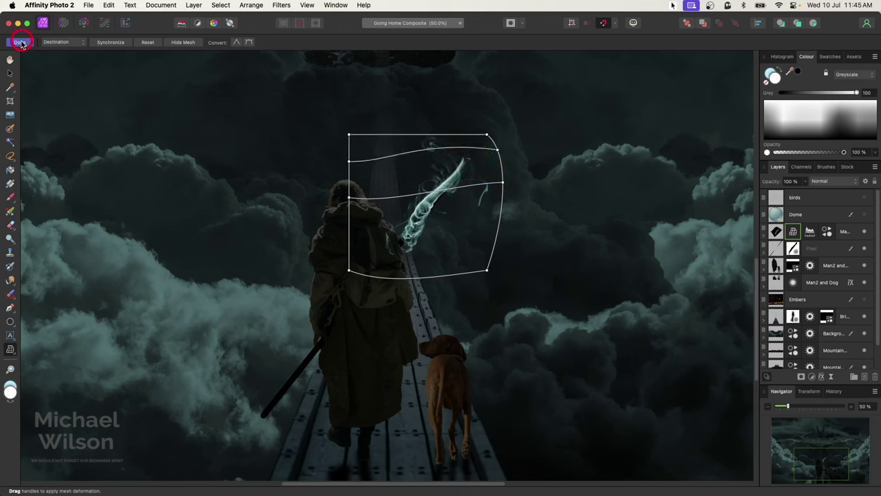
pyautogui.click(21, 42)
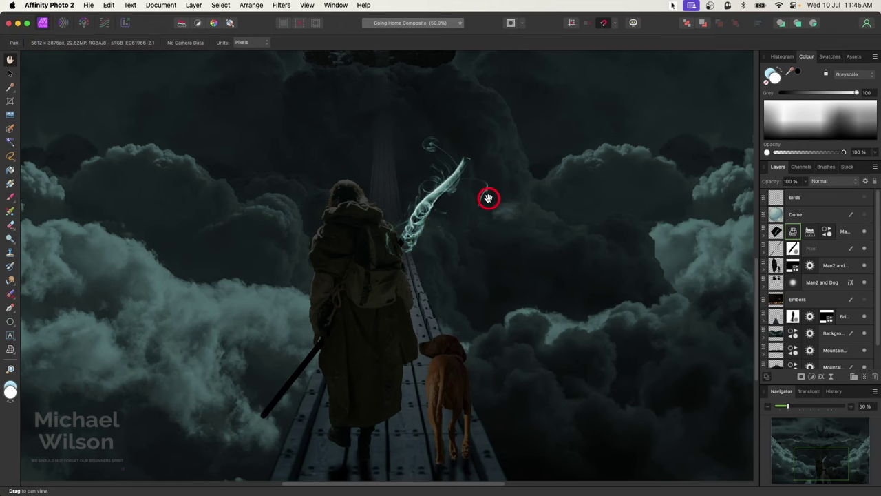
# - Add a mask to the Magic layer and pick the 256 px Round Light Brush for painting, reduced to 113.6 px
pyautogui.press('super+equal')
pyautogui.scroll(3, 496, 197)
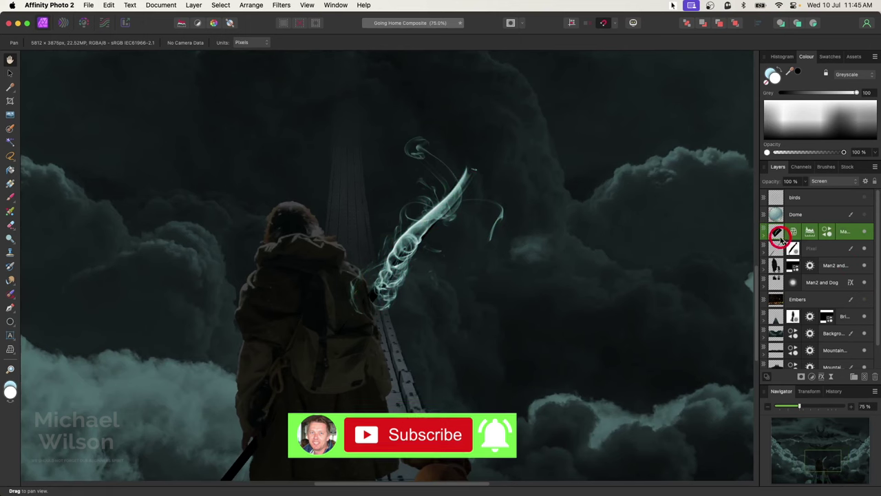
pyautogui.click(802, 377)
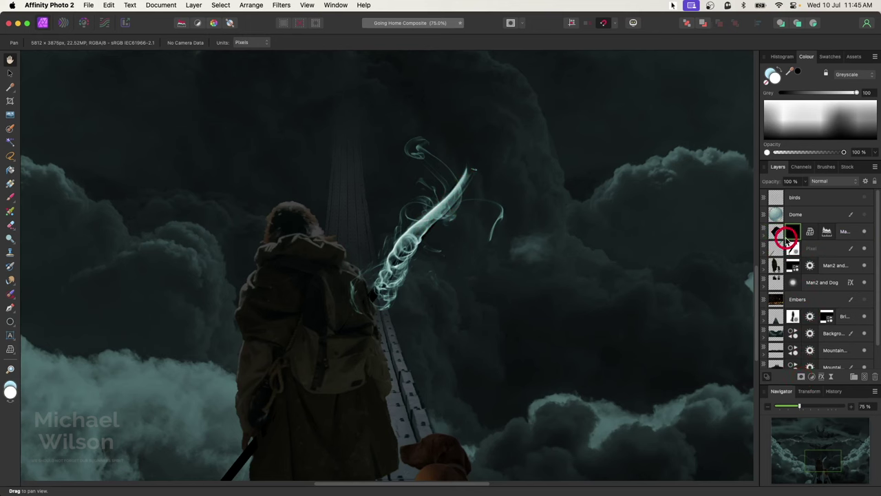
pyautogui.click(15, 211)
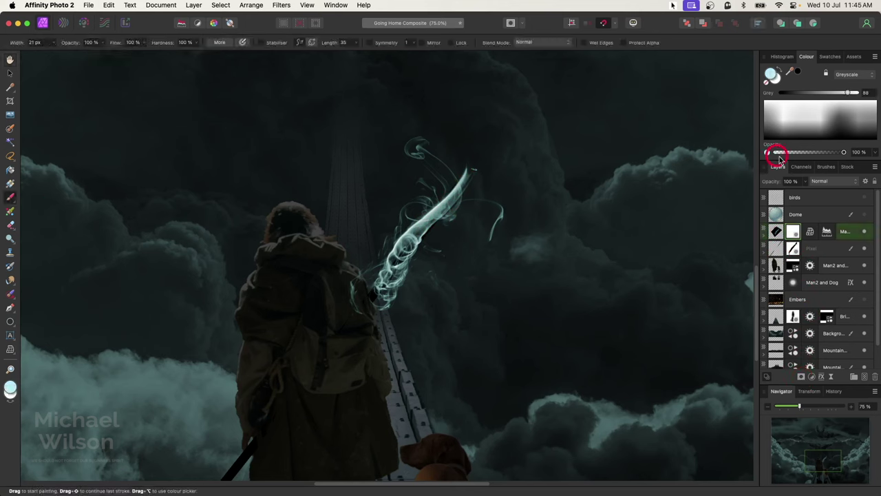
pyautogui.click(827, 168)
pyautogui.scroll(-5, 808, 243)
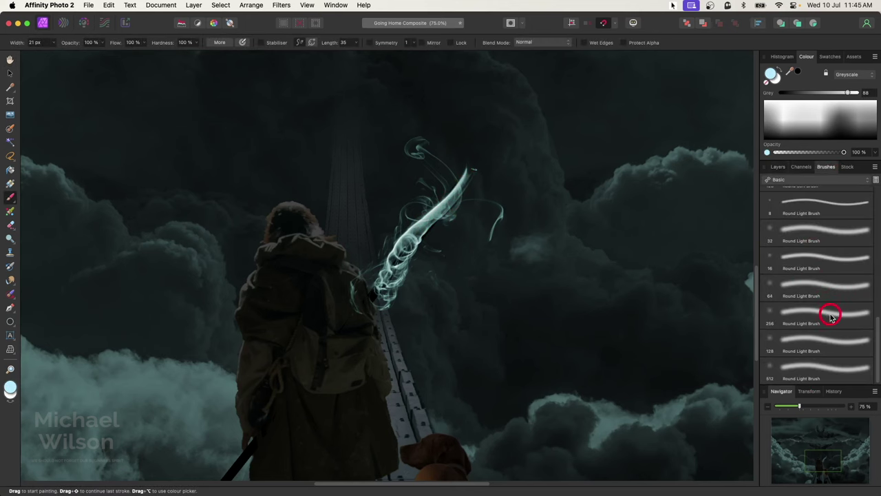
pyautogui.click(829, 313)
pyautogui.click(777, 167)
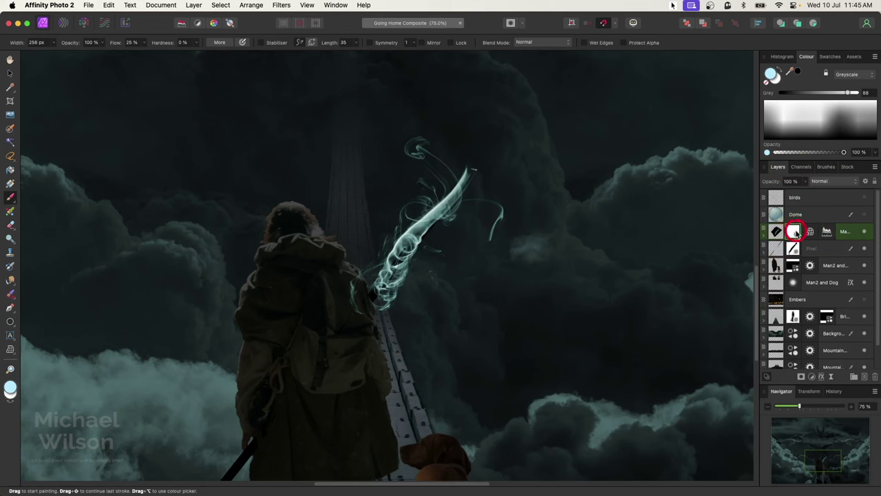
pyautogui.press('[')
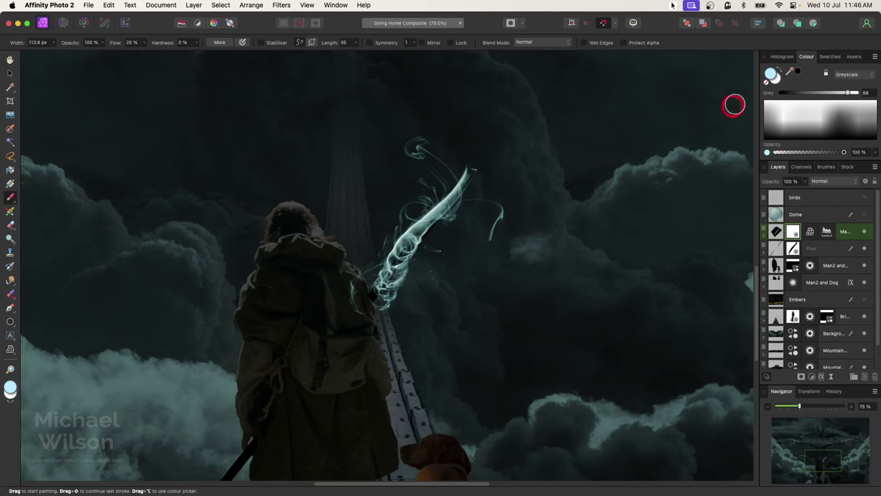
# - Paint the Magic mask black along the staff, then restore wisps of smoke across it in white with a 28.3 px brush
pyautogui.click(758, 73)
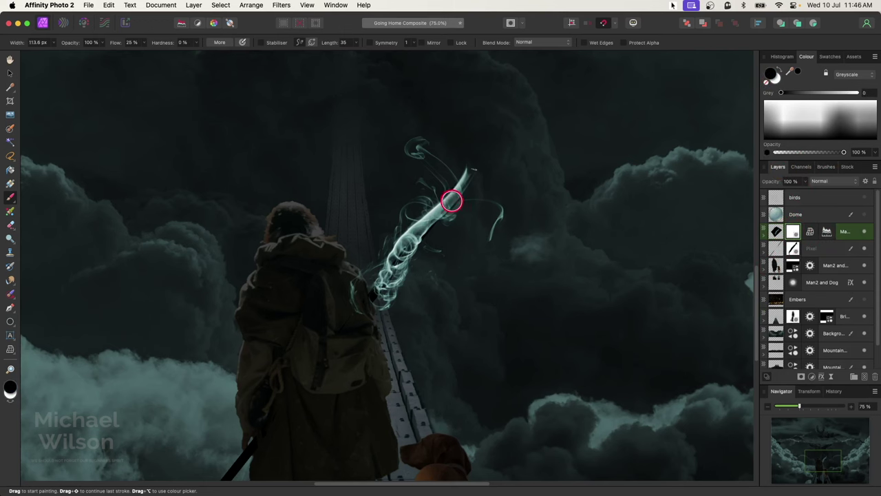
pyautogui.moveTo(448, 202)
pyautogui.mouseDown()
pyautogui.moveTo(469, 176)
pyautogui.moveTo(393, 260)
pyautogui.moveTo(375, 298)
pyautogui.moveTo(472, 175)
pyautogui.mouseUp()
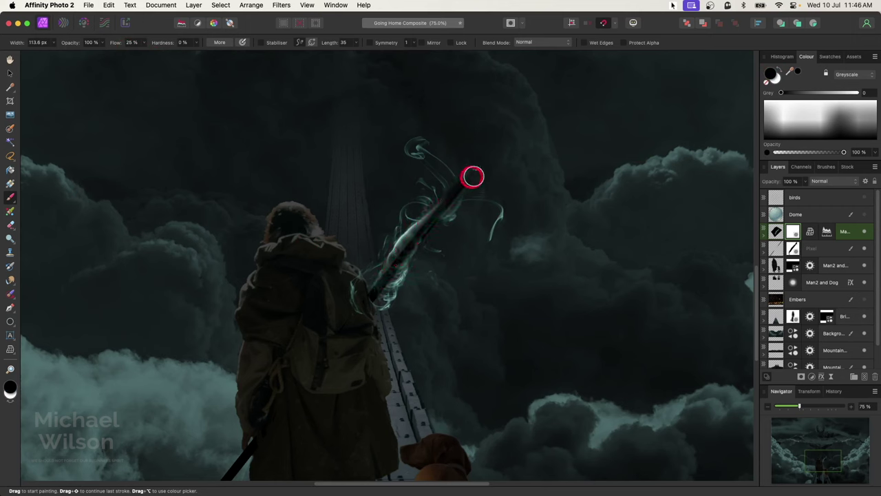
pyautogui.moveTo(442, 280); pyautogui.dragTo(436, 276)
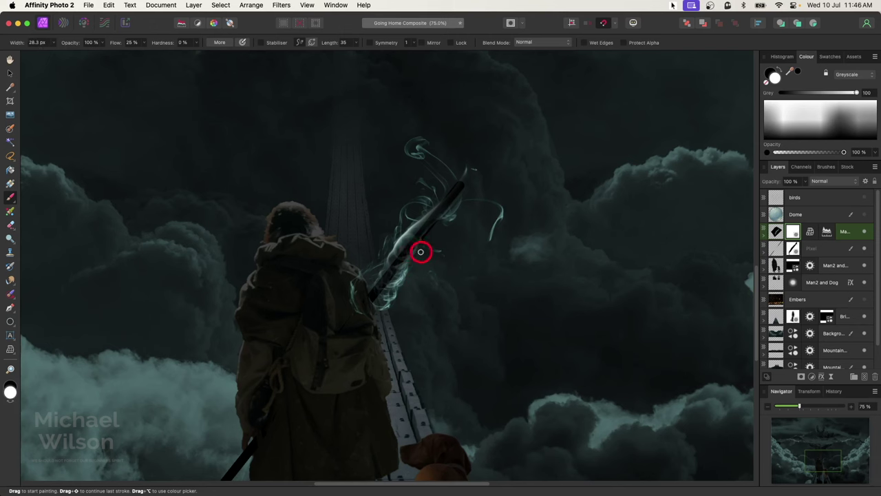
pyautogui.moveTo(414, 255)
pyautogui.mouseDown()
pyautogui.moveTo(380, 258)
pyautogui.moveTo(403, 274)
pyautogui.moveTo(378, 276)
pyautogui.moveTo(401, 283)
pyautogui.moveTo(395, 305)
pyautogui.moveTo(370, 284)
pyautogui.moveTo(389, 306)
pyautogui.moveTo(380, 290)
pyautogui.moveTo(459, 222)
pyautogui.moveTo(423, 221)
pyautogui.moveTo(473, 165)
pyautogui.moveTo(476, 230)
pyautogui.moveTo(456, 209)
pyautogui.moveTo(473, 196)
pyautogui.moveTo(451, 196)
pyautogui.moveTo(450, 183)
pyautogui.moveTo(395, 214)
pyautogui.moveTo(453, 268)
pyautogui.moveTo(438, 247)
pyautogui.moveTo(403, 232)
pyautogui.moveTo(452, 270)
pyautogui.mouseUp()
pyautogui.moveTo(451, 166); pyautogui.dragTo(532, 196)
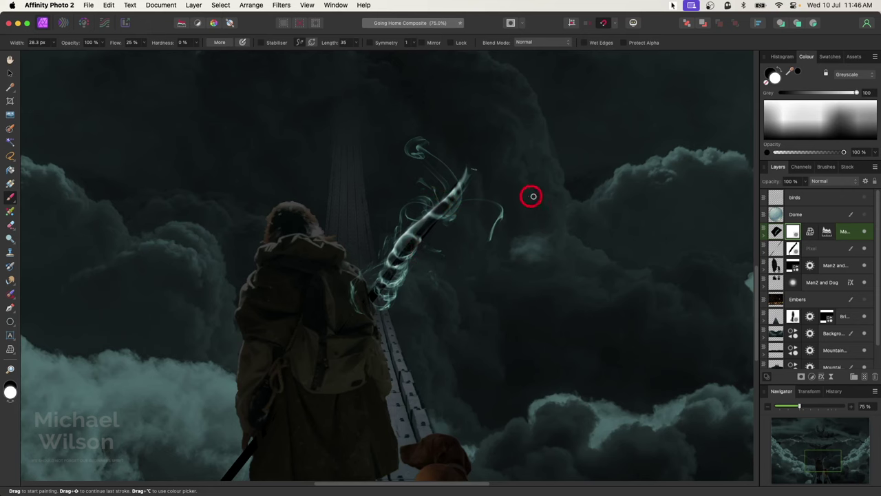
# - Show the Dome layer and move the dome into the gap between the twin peaks of the back mountain
pyautogui.press('super+0')
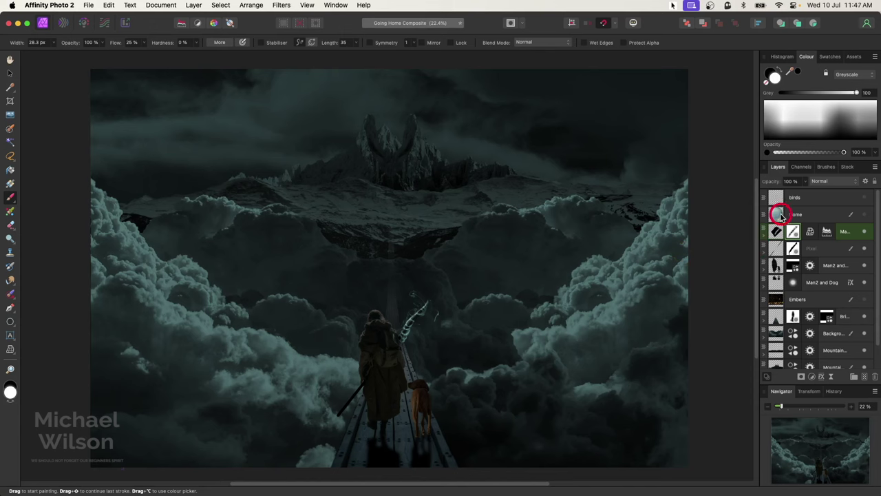
pyautogui.click(780, 216)
pyautogui.click(866, 216)
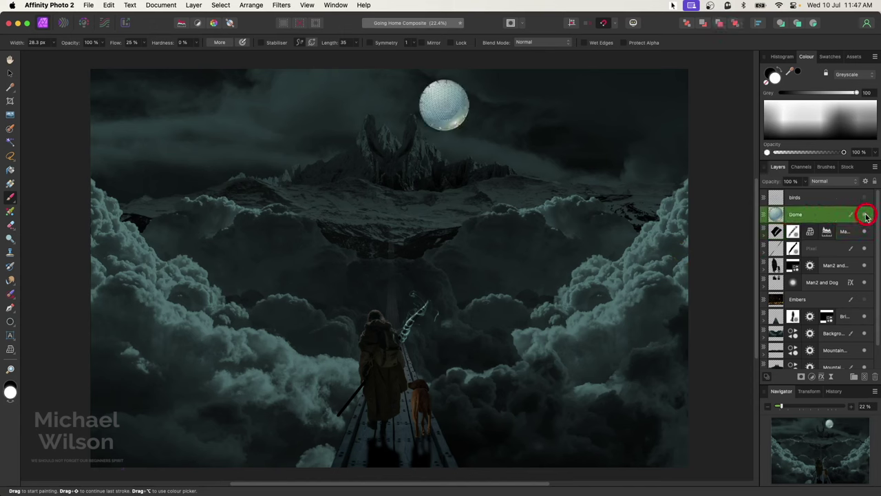
pyautogui.click(9, 74)
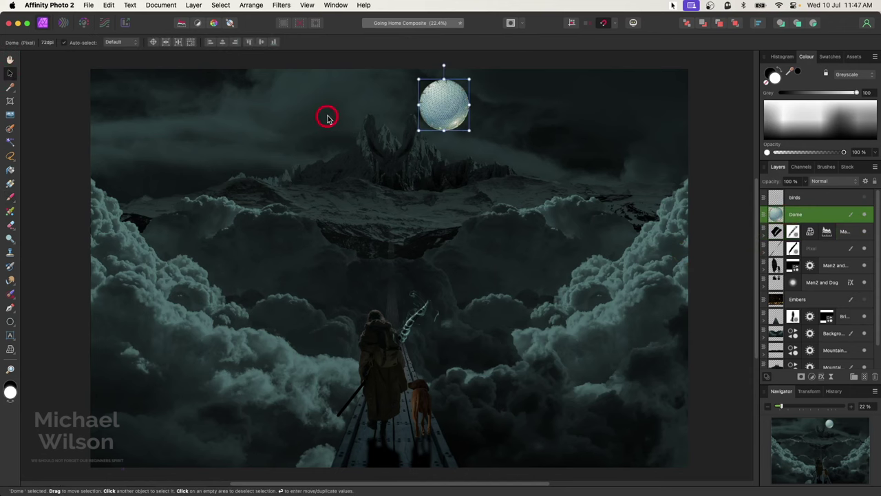
pyautogui.moveTo(443, 103); pyautogui.dragTo(375, 187)
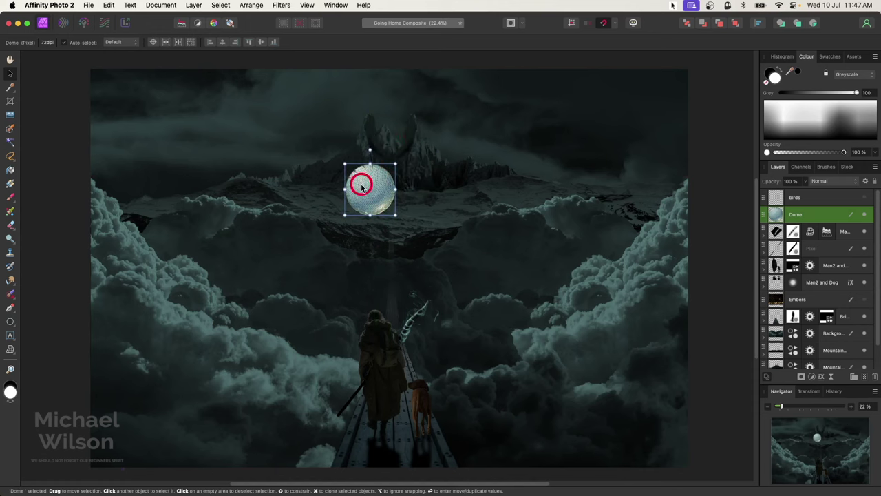
pyautogui.moveTo(362, 183); pyautogui.dragTo(384, 140)
pyautogui.click(339, 73)
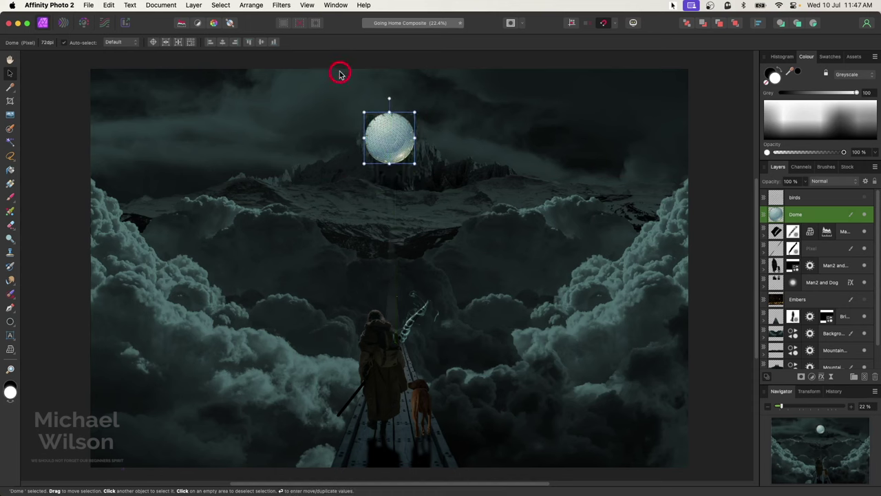
# - Apply a Spherical distortion centred on the dome with 100% intensity and a 251.6 px radius
pyautogui.click(281, 6)
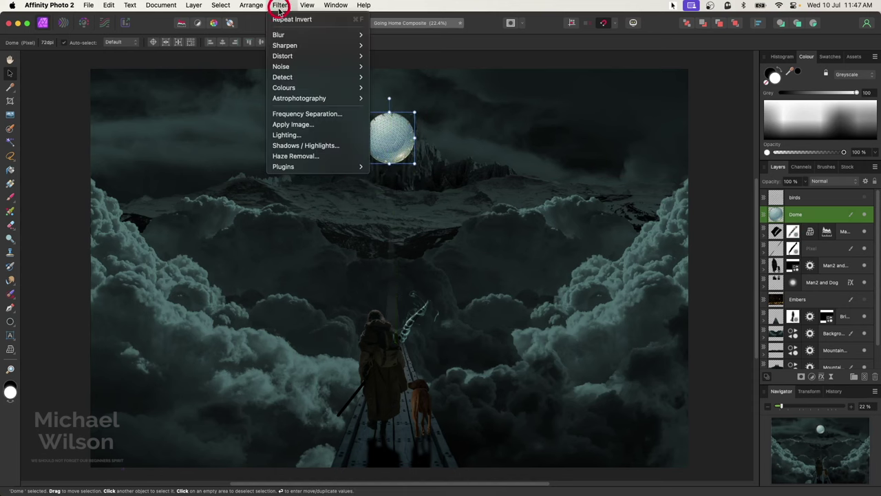
pyautogui.moveTo(285, 57)
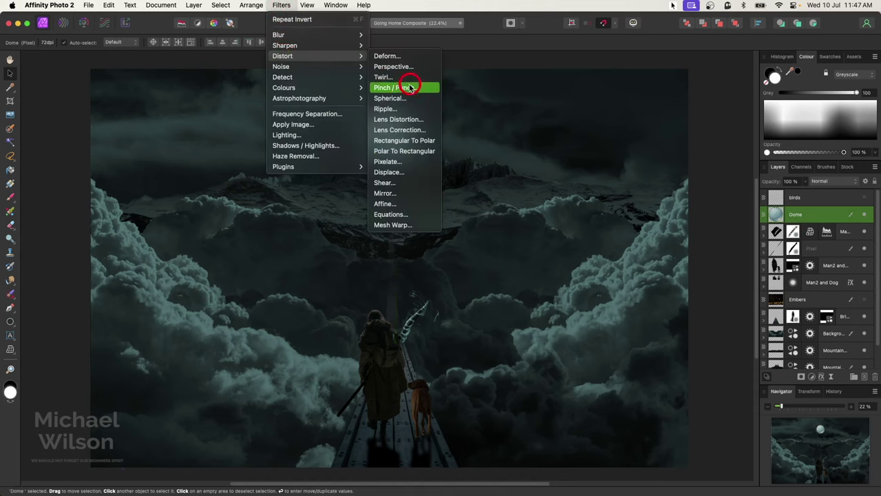
pyautogui.click(395, 100)
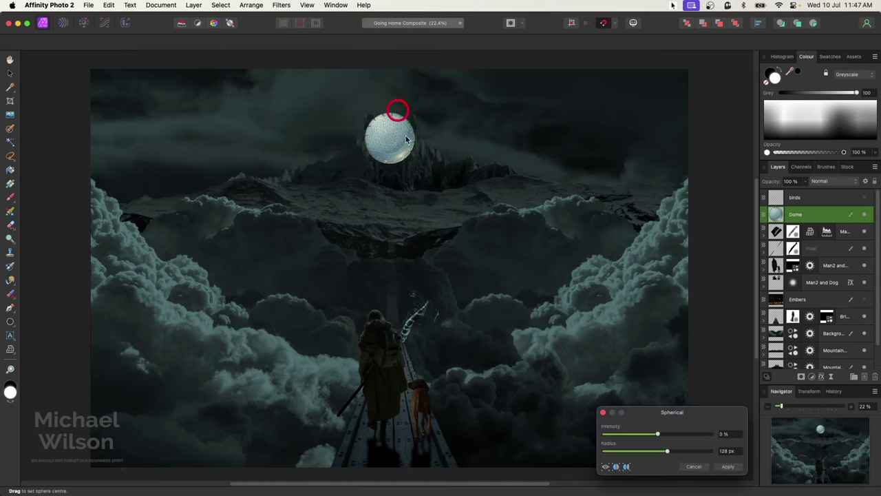
pyautogui.moveTo(728, 420); pyautogui.dragTo(622, 158)
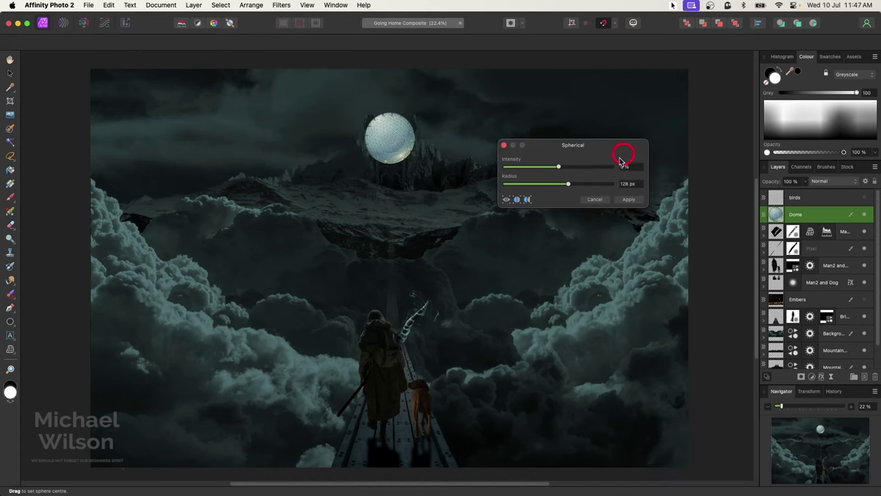
pyautogui.click(559, 169)
pyautogui.moveTo(559, 168); pyautogui.dragTo(622, 167)
pyautogui.moveTo(411, 152)
pyautogui.mouseDown()
pyautogui.moveTo(380, 134)
pyautogui.moveTo(392, 123)
pyautogui.moveTo(407, 158)
pyautogui.moveTo(381, 141)
pyautogui.moveTo(388, 131)
pyautogui.moveTo(391, 158)
pyautogui.moveTo(417, 145)
pyautogui.moveTo(400, 160)
pyautogui.mouseUp()
pyautogui.moveTo(568, 186); pyautogui.dragTo(583, 186)
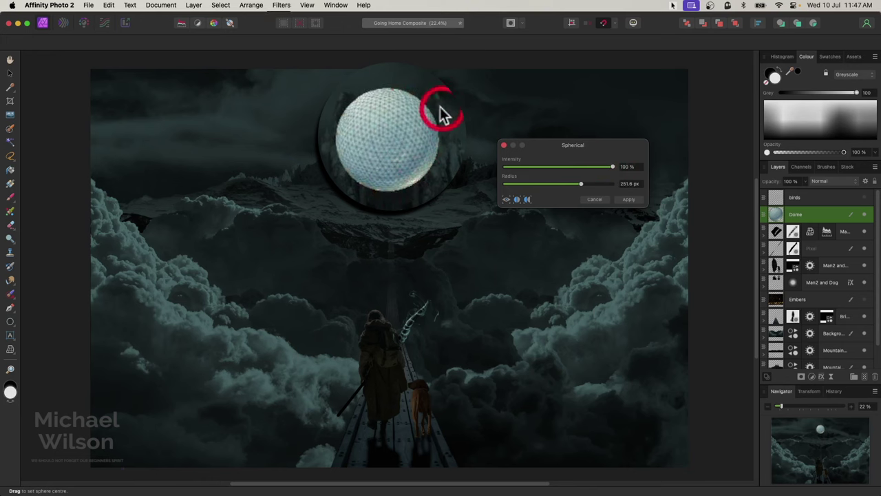
pyautogui.moveTo(441, 112); pyautogui.dragTo(384, 112)
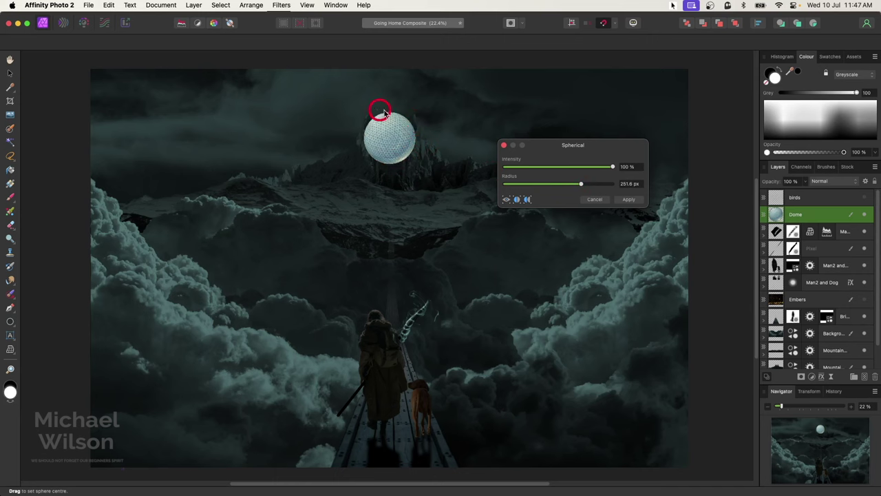
pyautogui.click(630, 200)
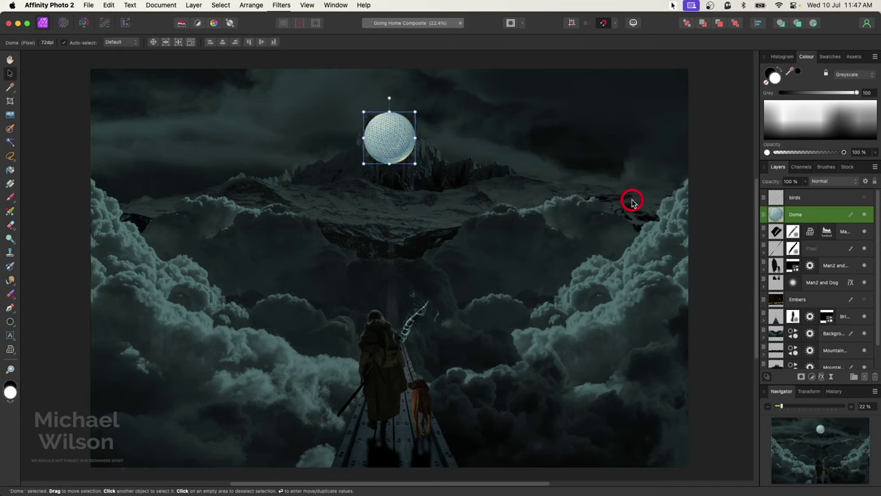
# - Repeat the sphere distortion on the dome and scale it down slightly to fit between the twin peaks
pyautogui.click(282, 6)
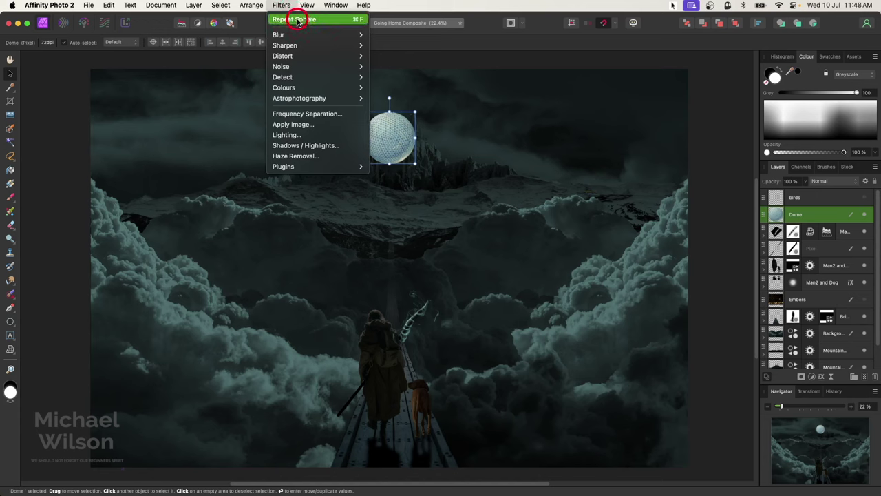
pyautogui.click(297, 21)
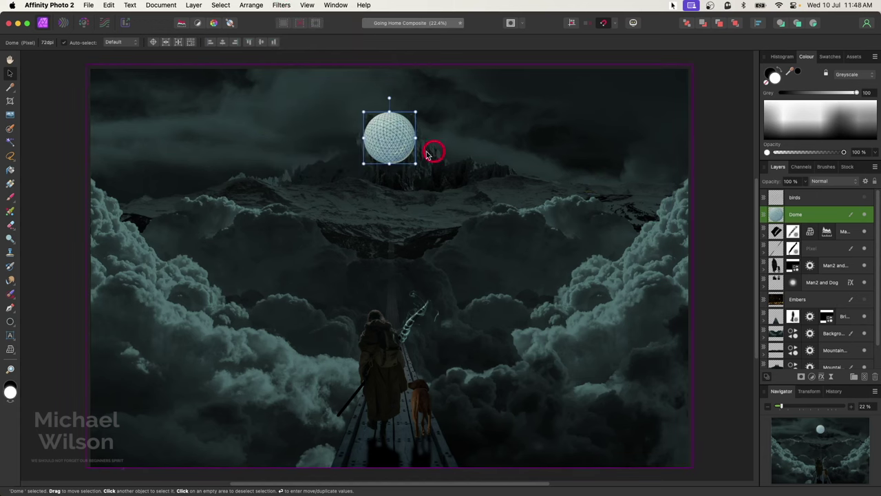
pyautogui.click(391, 134)
pyautogui.click(418, 112)
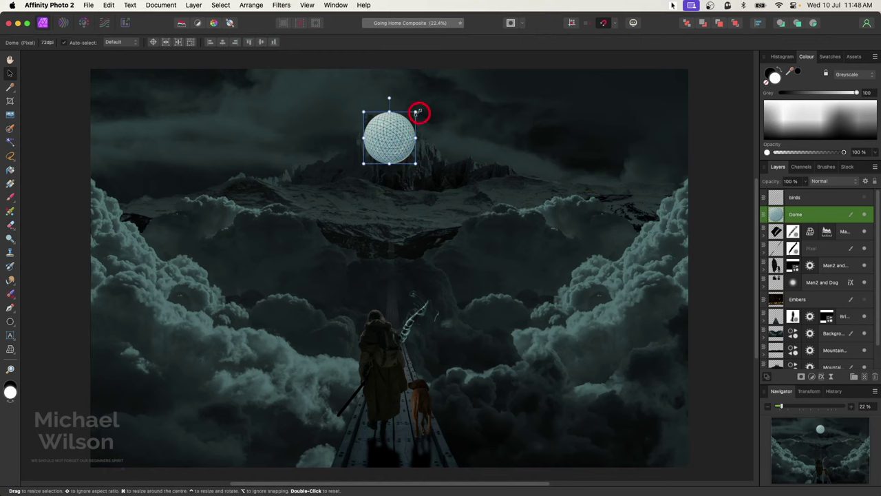
pyautogui.moveTo(415, 111); pyautogui.dragTo(416, 160)
pyautogui.click(407, 122)
# - Give the Dome layer an Outer Glow in cyan 00E7FF with a 37.1 px radius, and close the layer effects
pyautogui.press('super+plus')
pyautogui.press('super+plus')
pyautogui.press('super+plus')
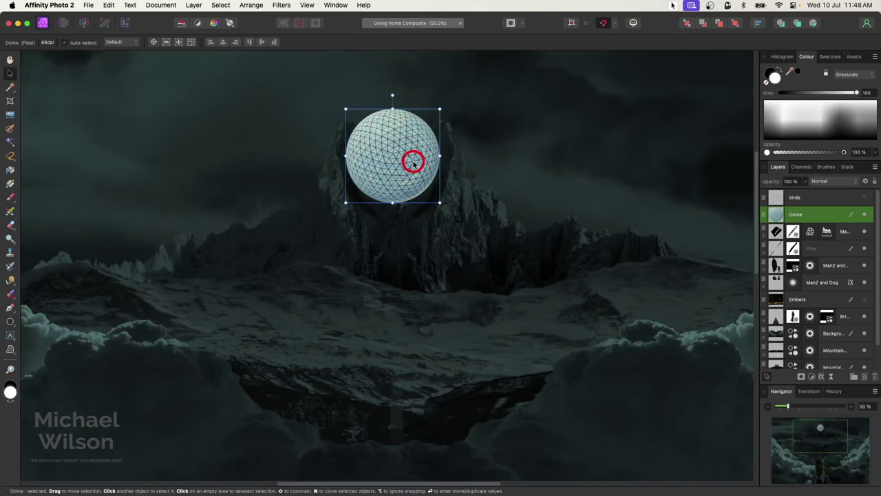
pyautogui.click(822, 377)
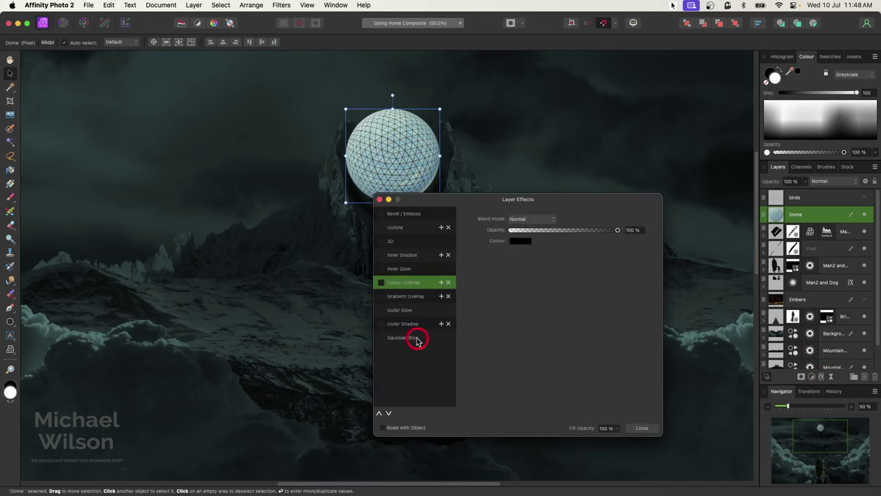
pyautogui.click(383, 311)
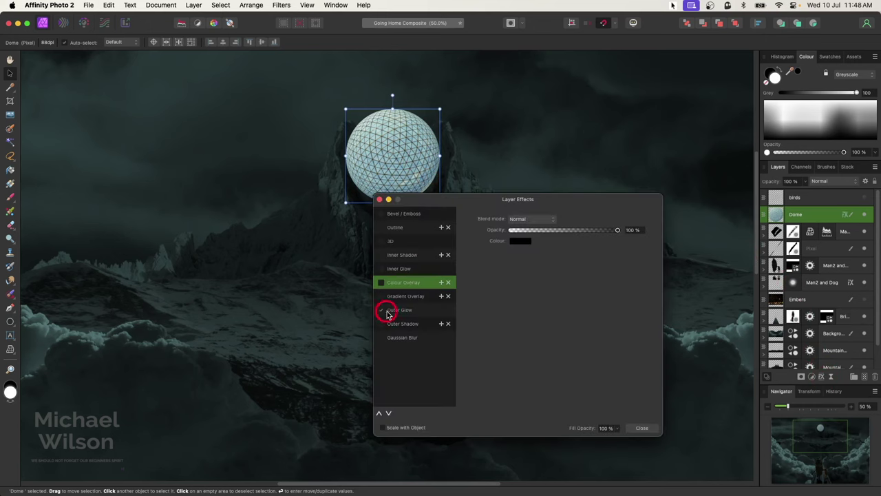
pyautogui.click(397, 313)
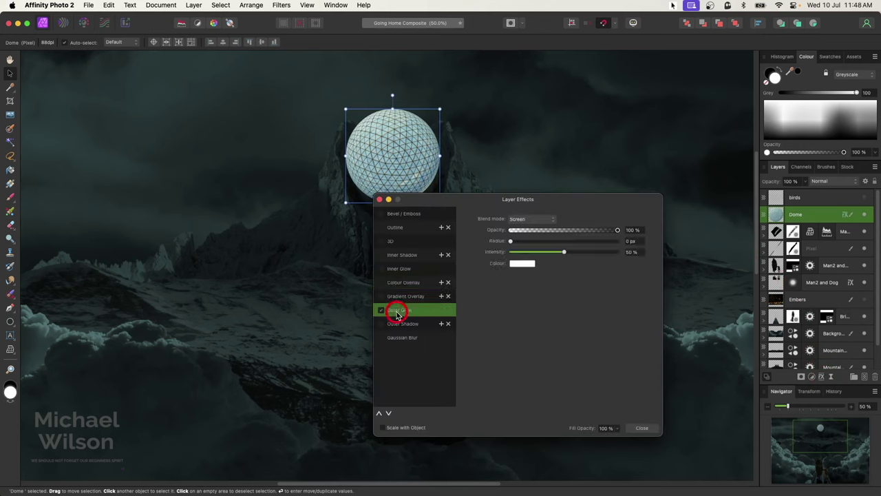
pyautogui.click(522, 264)
pyautogui.click(523, 337)
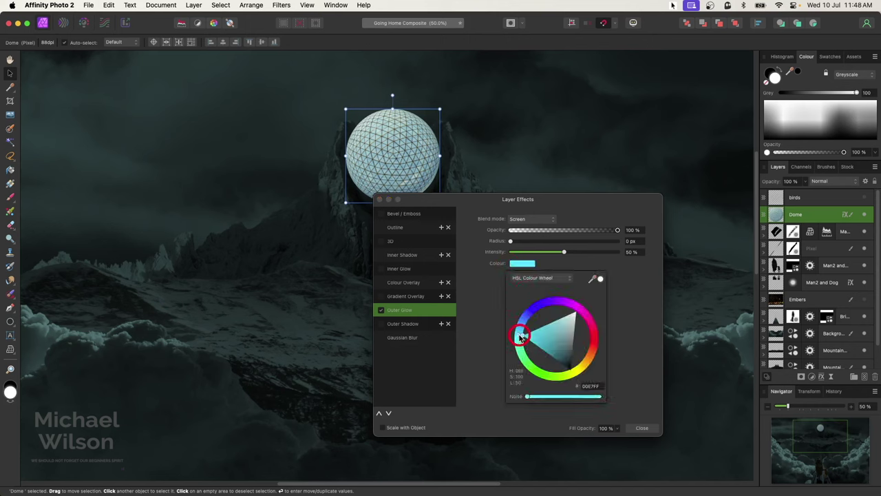
pyautogui.moveTo(513, 245); pyautogui.dragTo(592, 247)
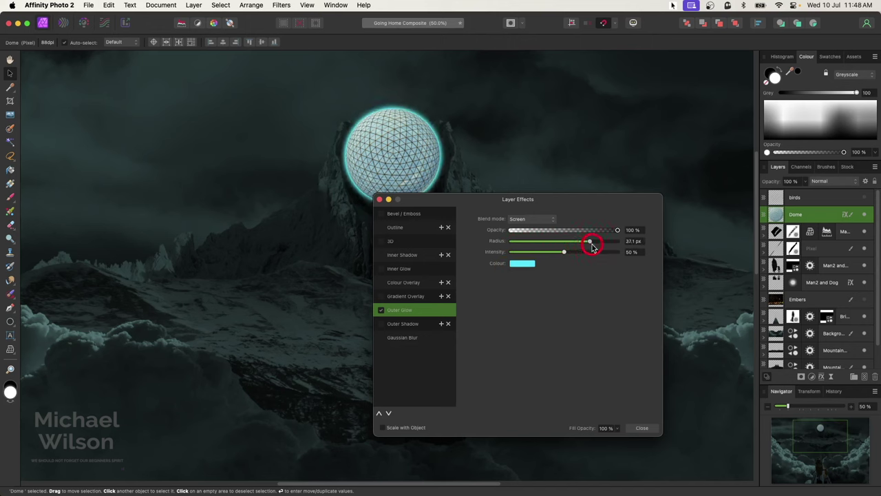
pyautogui.click(794, 214)
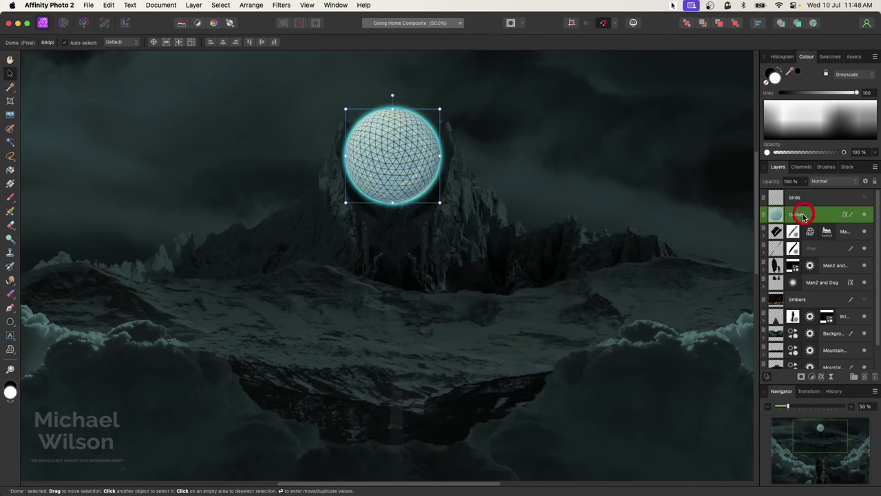
# - Paint black with a 200 px brush on the Mountain back layer's Exposure adjustment to light the rock around and below the dome
pyautogui.scroll(-2, 812, 335)
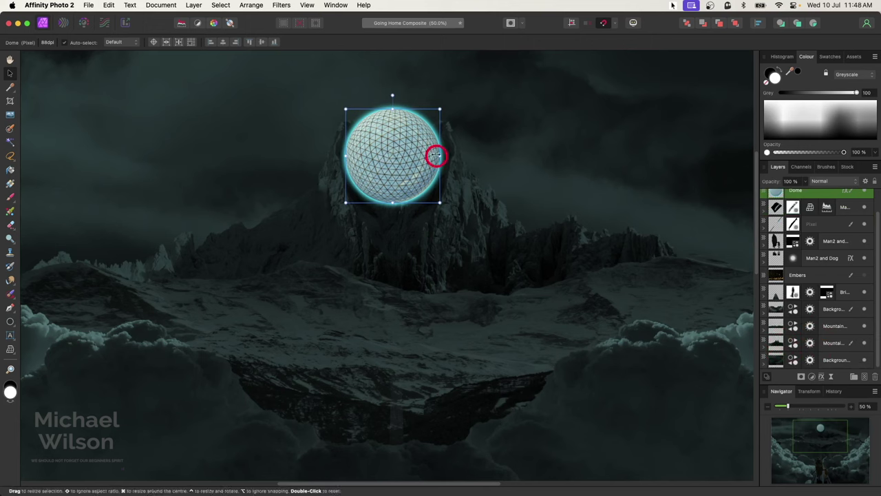
pyautogui.click(777, 342)
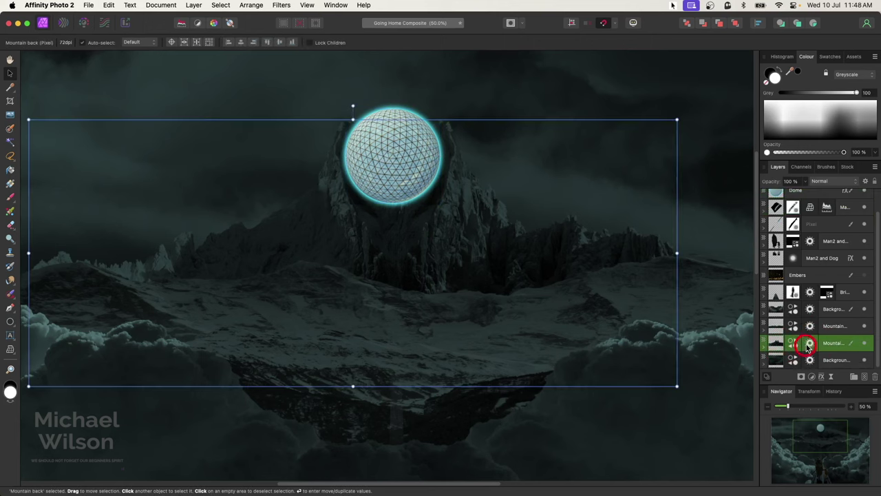
pyautogui.doubleClick(809, 344)
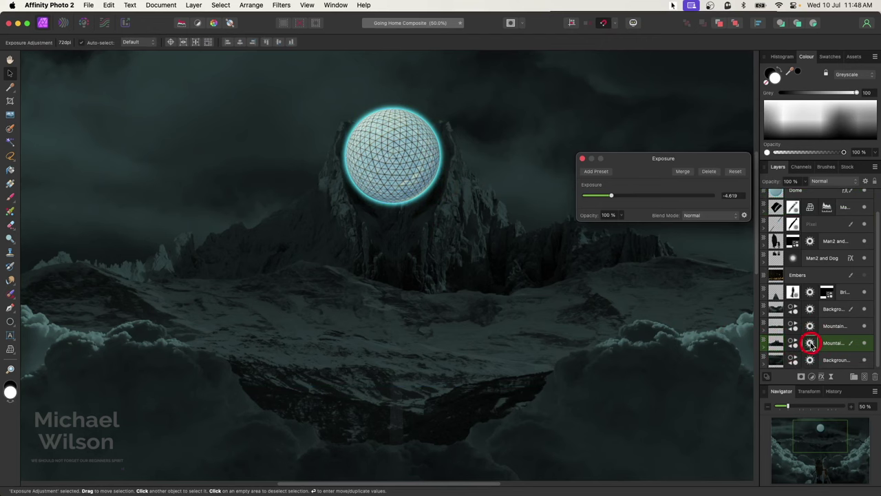
pyautogui.click(9, 197)
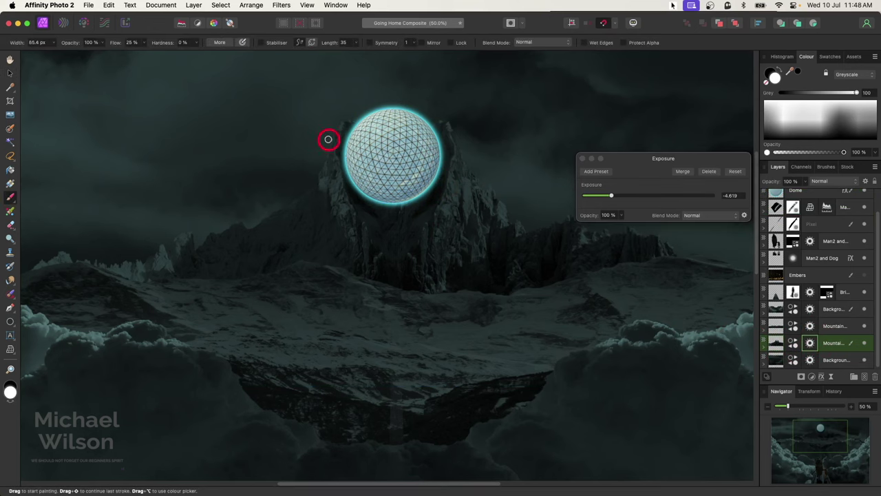
pyautogui.press('x')
pyautogui.moveTo(328, 140)
pyautogui.mouseDown()
pyautogui.moveTo(338, 130)
pyautogui.moveTo(352, 194)
pyautogui.moveTo(457, 191)
pyautogui.moveTo(442, 128)
pyautogui.moveTo(447, 172)
pyautogui.moveTo(433, 199)
pyautogui.moveTo(396, 208)
pyautogui.moveTo(403, 282)
pyautogui.mouseUp()
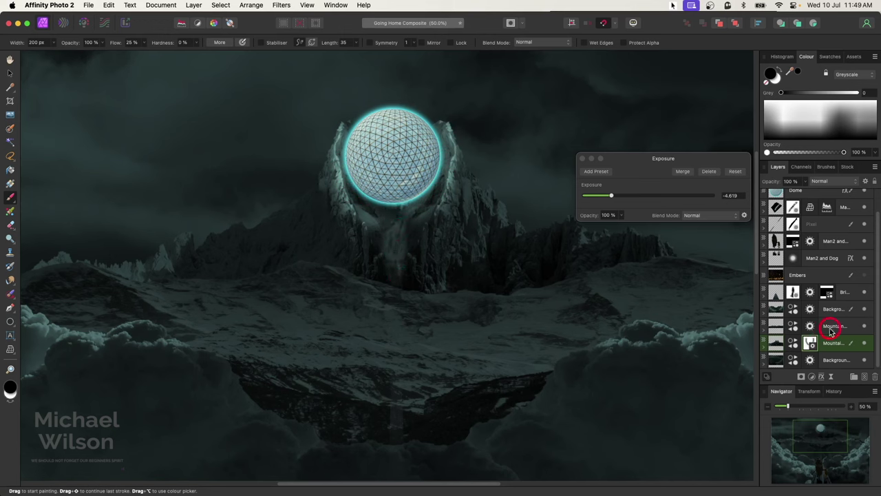
# - Paint black with a 304.1 px brush on the snowy foreground mountain's Exposure adjustment to form a light streak below the dome
pyautogui.moveTo(819, 329); pyautogui.dragTo(812, 329)
pyautogui.moveTo(386, 292)
pyautogui.mouseDown()
pyautogui.moveTo(396, 289)
pyautogui.moveTo(394, 344)
pyautogui.moveTo(349, 295)
pyautogui.moveTo(362, 335)
pyautogui.moveTo(425, 322)
pyautogui.moveTo(399, 350)
pyautogui.moveTo(399, 378)
pyautogui.mouseUp()
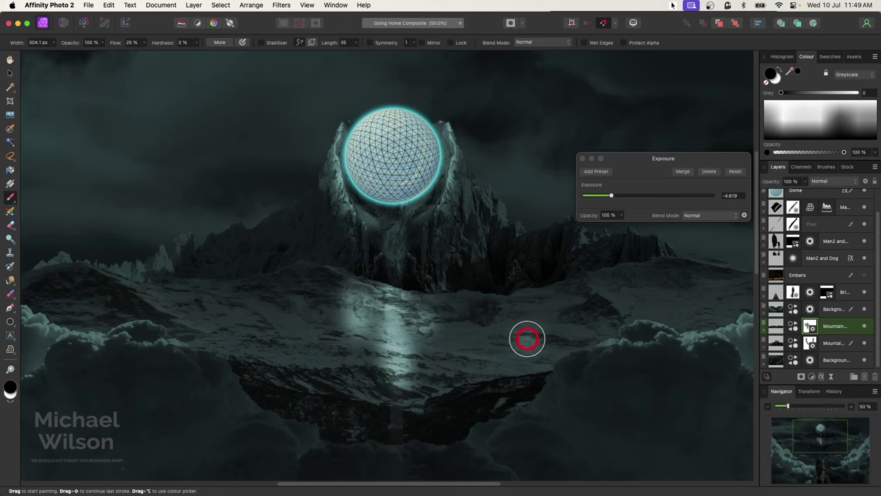
pyautogui.press('super+0')
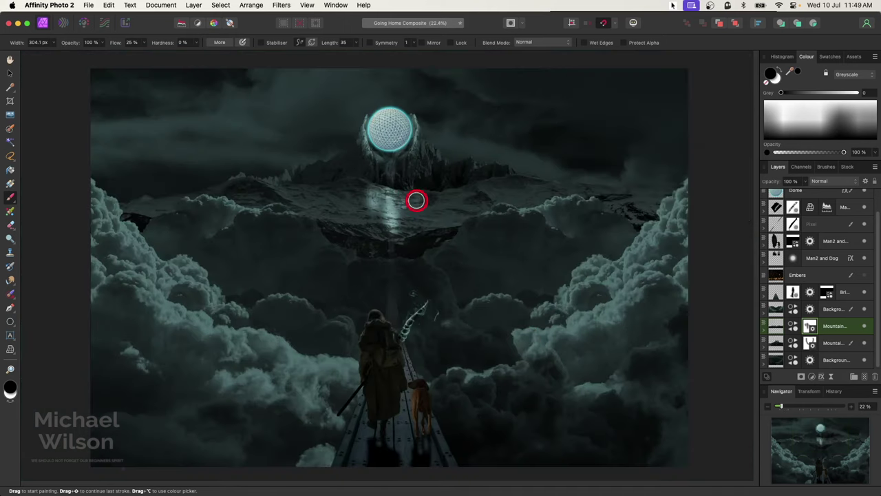
# - Soften the light streak on the snowy mountain by painting white at 13% flow with a 703.4 px brush
pyautogui.press('x')
pyautogui.click(114, 44)
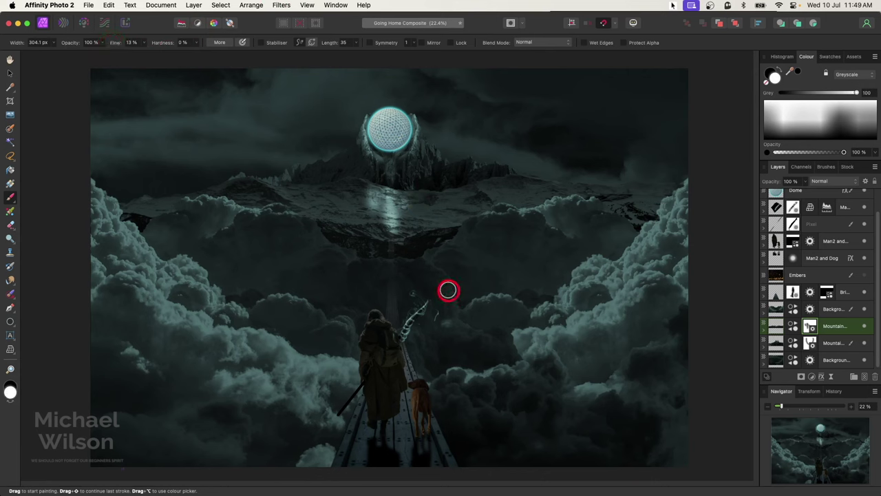
pyautogui.press(']')
pyautogui.press(']')
pyautogui.press(']')
pyautogui.press(']')
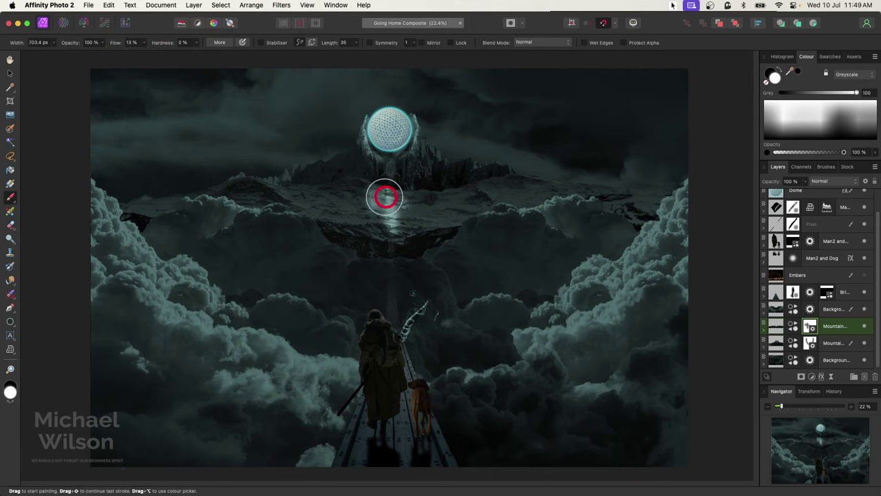
pyautogui.moveTo(372, 202)
pyautogui.mouseDown()
pyautogui.moveTo(378, 225)
pyautogui.moveTo(404, 198)
pyautogui.moveTo(390, 234)
pyautogui.moveTo(412, 200)
pyautogui.moveTo(399, 154)
pyautogui.mouseUp()
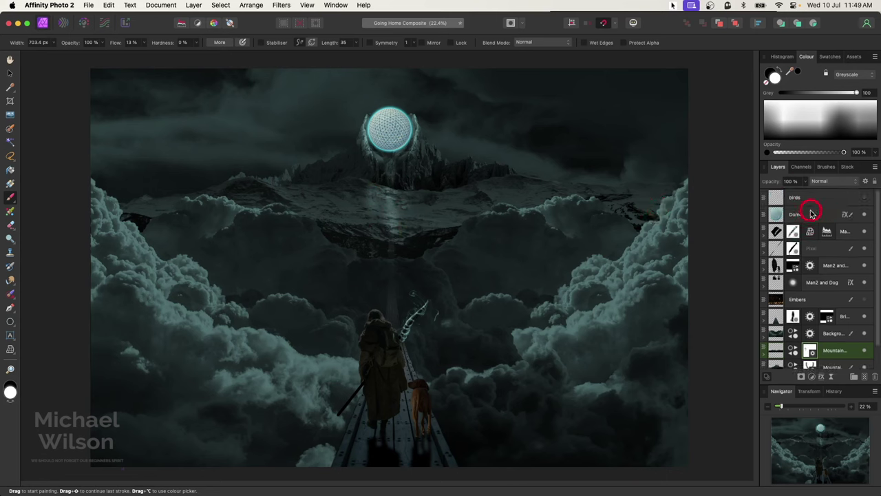
# - On the Dome layer, make a small circular selection with a 163.1 px Selection Brush and move it onto the dome's centre
pyautogui.click(815, 216)
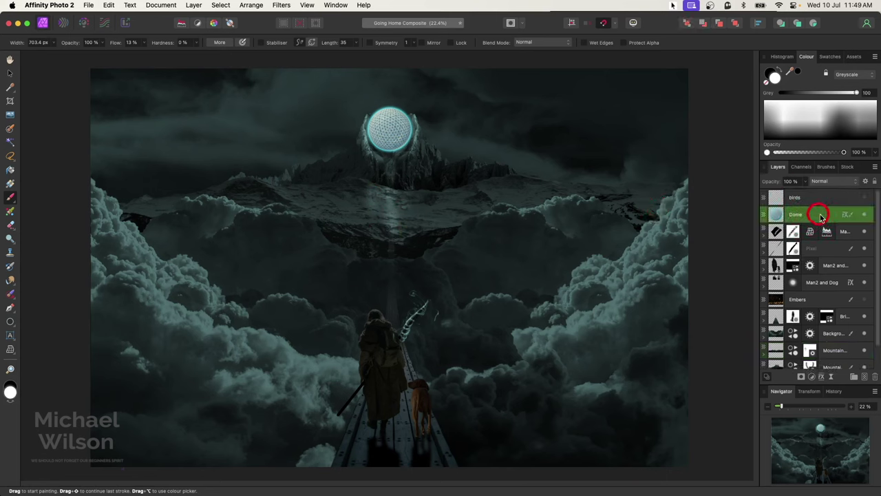
pyautogui.click(11, 129)
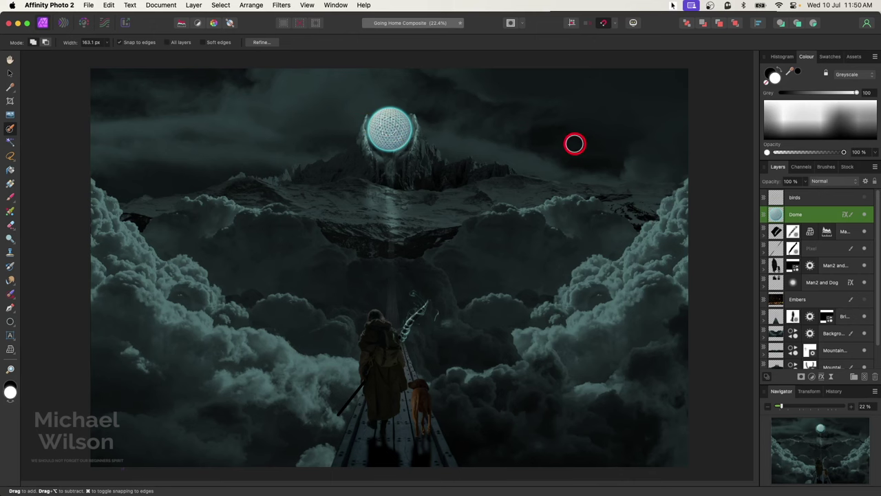
pyautogui.click(178, 173)
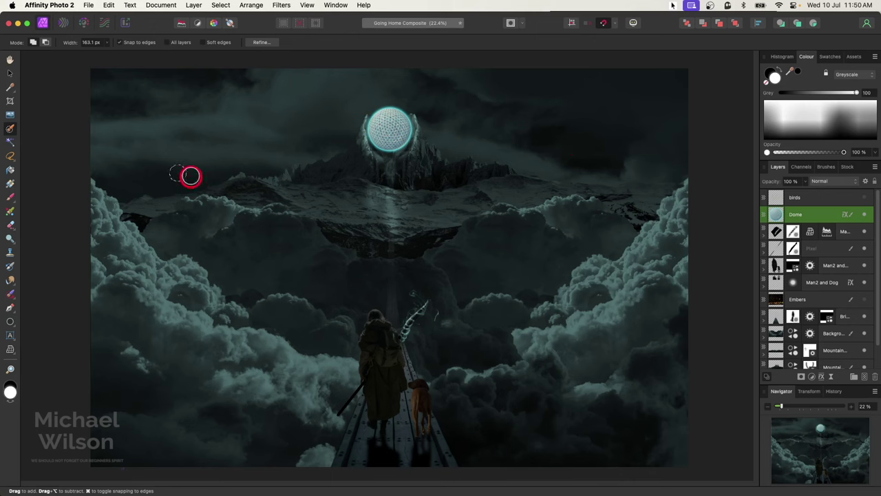
pyautogui.click(10, 72)
pyautogui.click(177, 173)
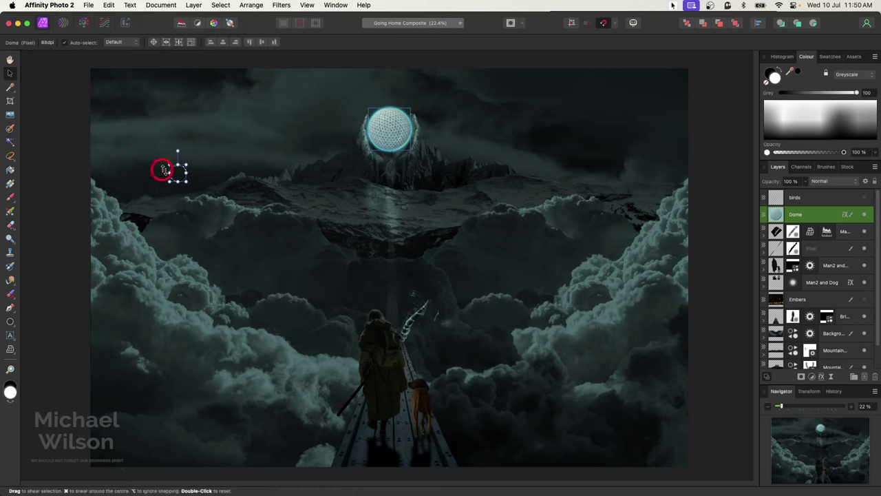
pyautogui.moveTo(178, 174); pyautogui.dragTo(390, 128)
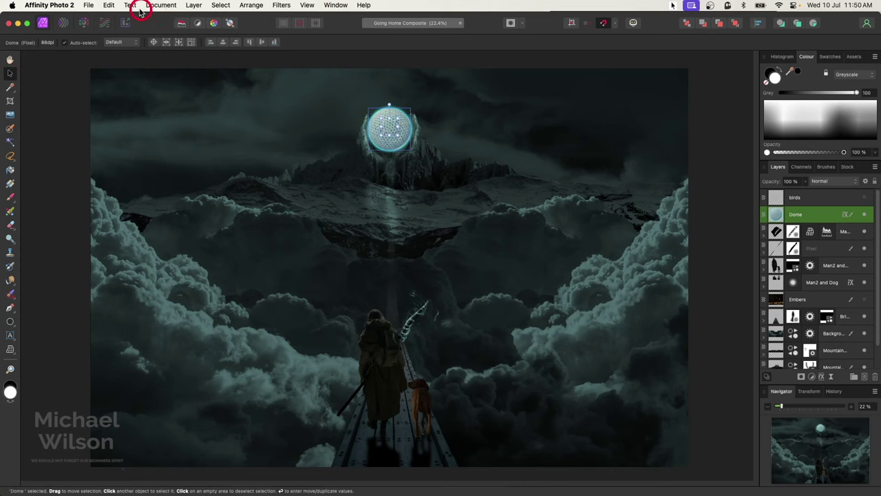
# - Cut the selected circle out of the dome, paste it as a separate piece, and place it in the sky above the dome's right side
pyautogui.doubleClick(797, 217)
pyautogui.click(108, 7)
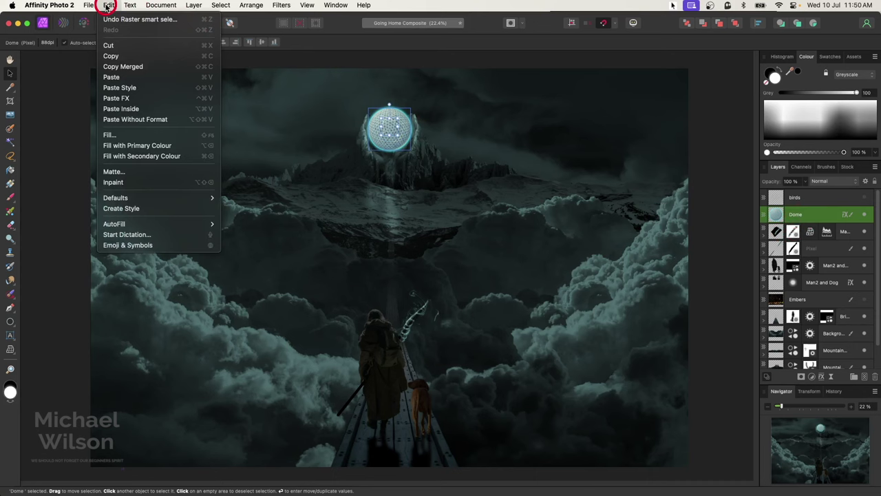
pyautogui.click(113, 44)
pyautogui.click(108, 6)
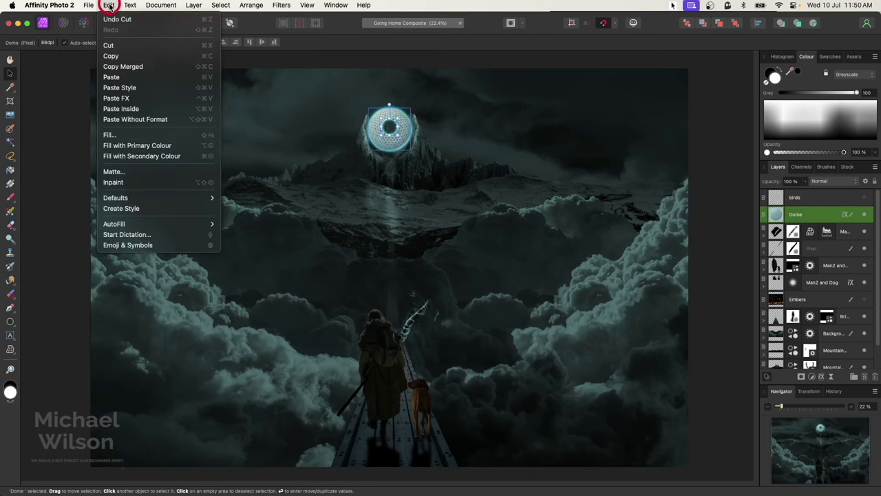
pyautogui.click(114, 77)
pyautogui.moveTo(375, 134); pyautogui.dragTo(443, 105)
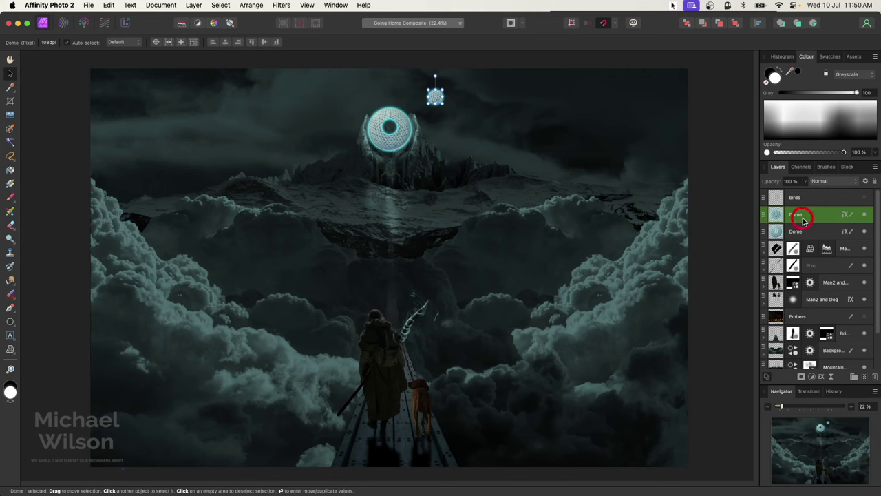
# - Smudge the pasted dome piece up and to the right into a comet-like tail, using a 196.7 px brush
pyautogui.click(11, 280)
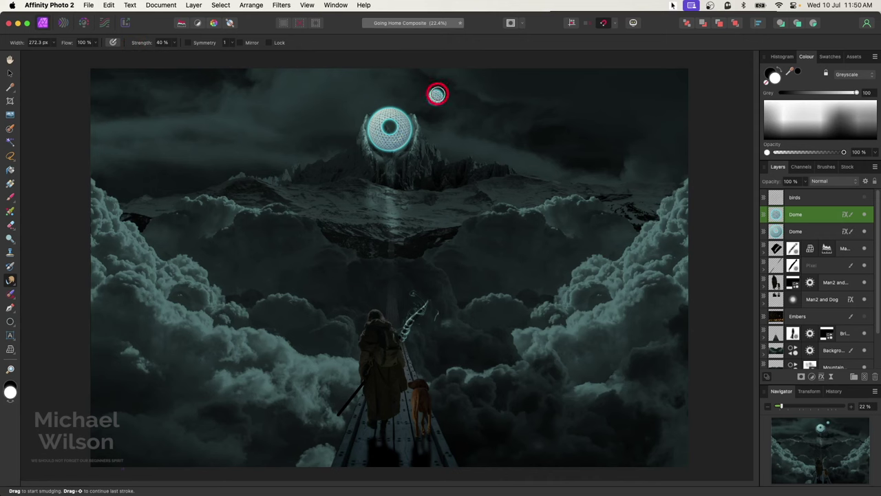
pyautogui.moveTo(437, 94); pyautogui.dragTo(435, 97)
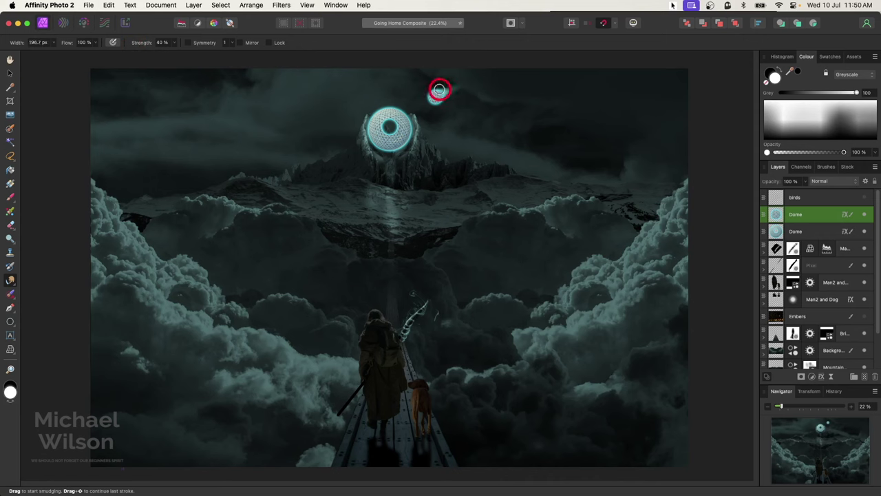
pyautogui.moveTo(436, 90); pyautogui.dragTo(483, 77)
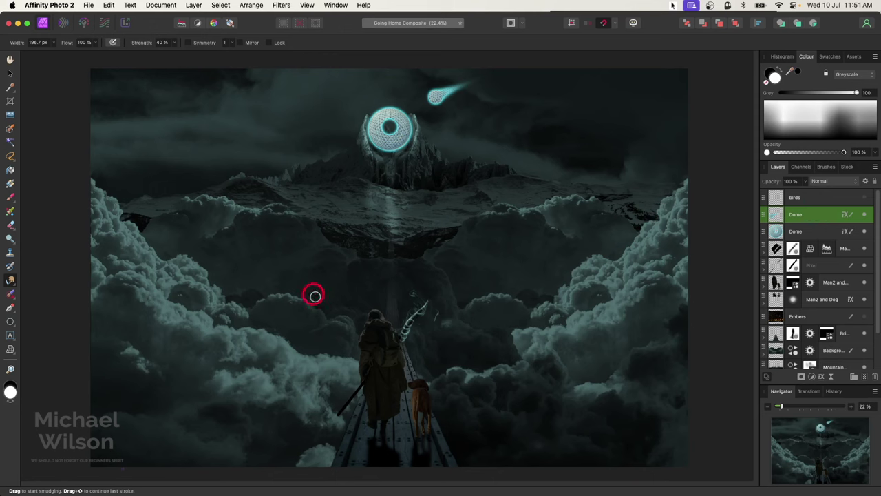
# - Paint on the Man2 and Dog layer's Exposure adjustment to brighten the figures' edges, and on its Recolour adjustment to tint them teal
pyautogui.doubleClick(813, 284)
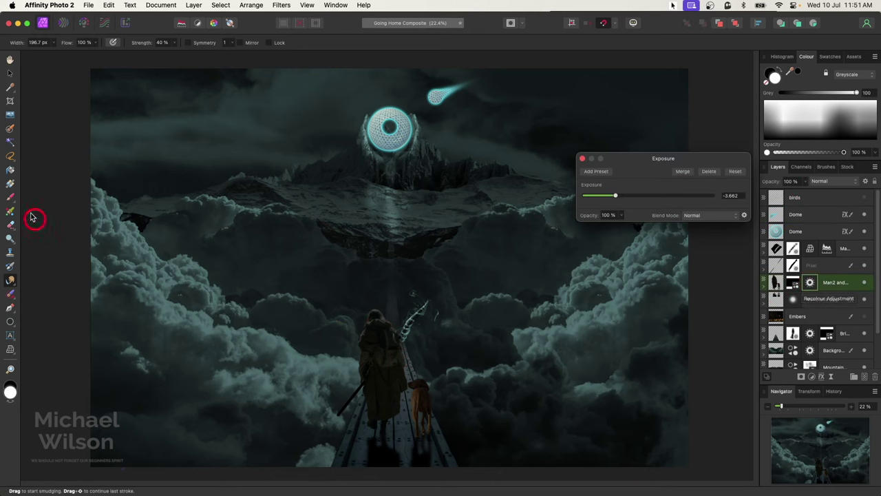
pyautogui.click(10, 198)
pyautogui.moveTo(368, 258)
pyautogui.mouseDown()
pyautogui.moveTo(390, 254)
pyautogui.moveTo(382, 317)
pyautogui.moveTo(407, 315)
pyautogui.moveTo(383, 316)
pyautogui.moveTo(407, 407)
pyautogui.moveTo(372, 306)
pyautogui.moveTo(403, 344)
pyautogui.moveTo(406, 397)
pyautogui.moveTo(354, 365)
pyautogui.moveTo(360, 330)
pyautogui.moveTo(354, 366)
pyautogui.moveTo(628, 278)
pyautogui.moveTo(655, 187)
pyautogui.moveTo(771, 252)
pyautogui.moveTo(801, 291)
pyautogui.moveTo(784, 288)
pyautogui.mouseUp()
pyautogui.press('x')
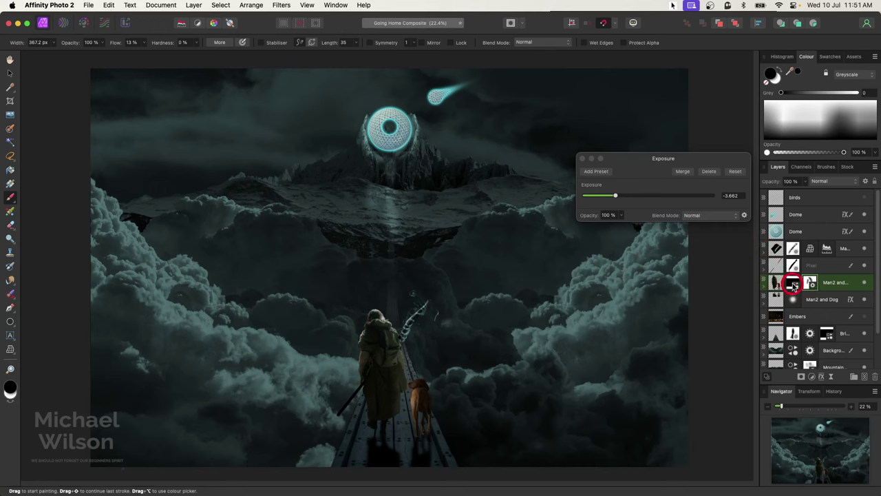
pyautogui.doubleClick(786, 287)
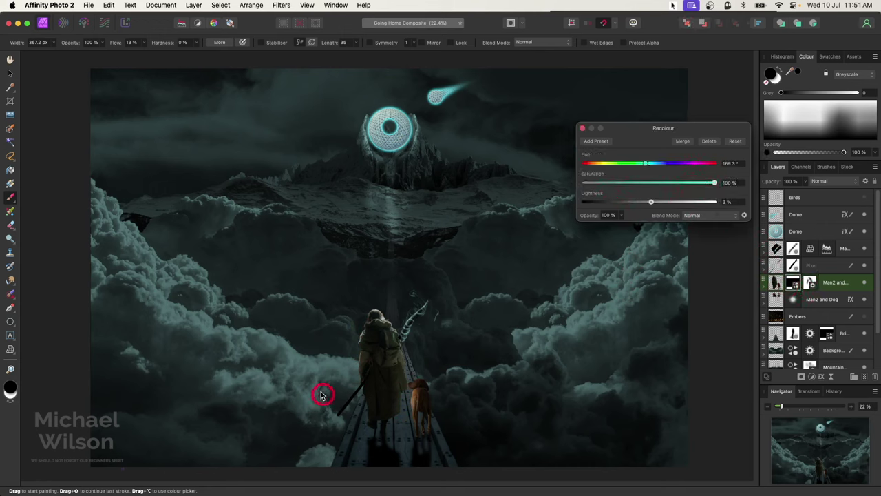
pyautogui.press('x')
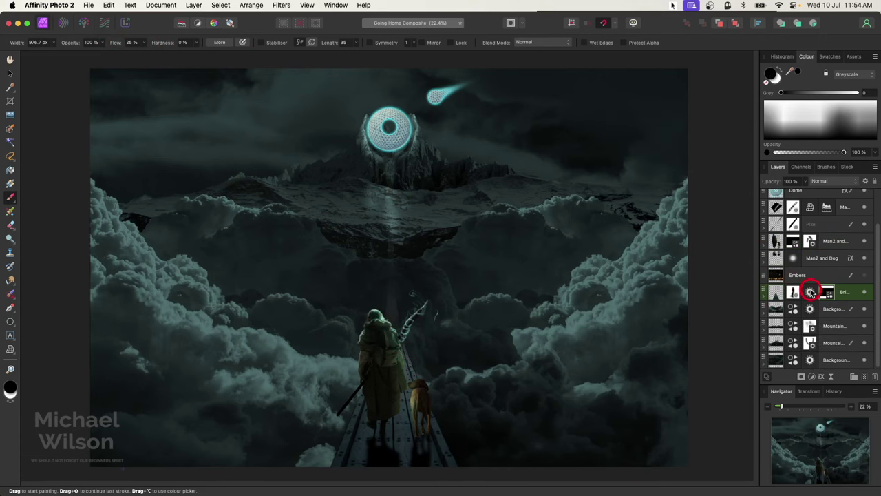
# - Paint black at 25% flow on the bridge's Exposure adjustment to brighten the planks, reducing the brush to 707.9 px
pyautogui.doubleClick(810, 291)
pyautogui.click(10, 253)
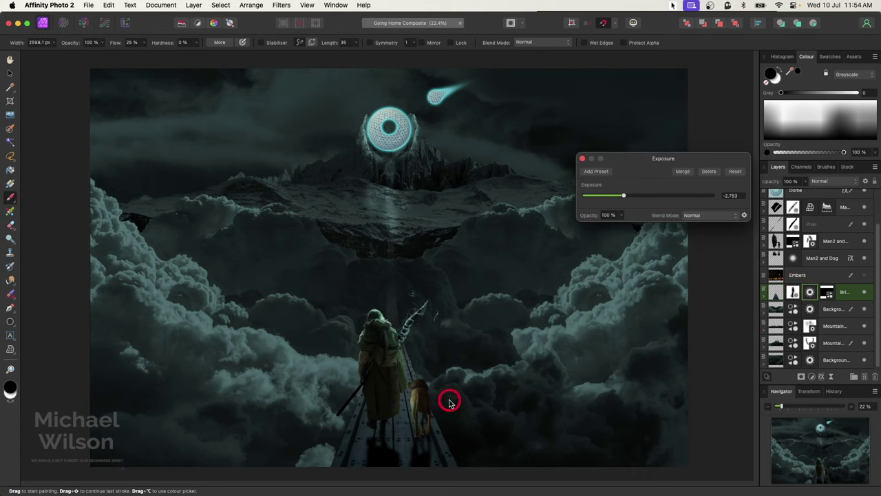
pyautogui.press('[')
pyautogui.press('[')
pyautogui.press('[')
pyautogui.press('[')
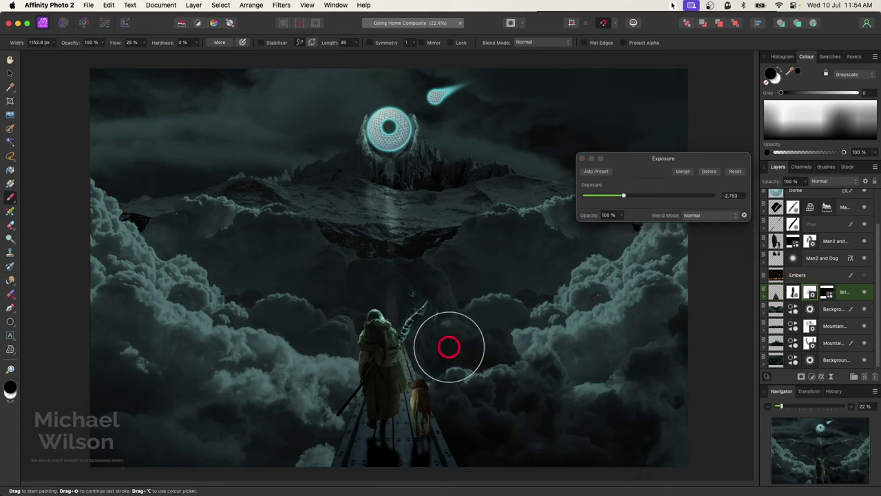
pyautogui.press('[')
pyautogui.press('[')
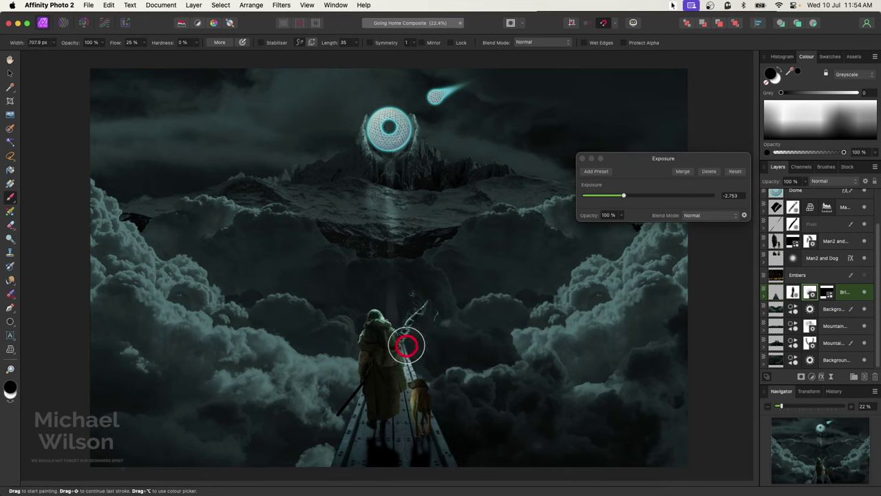
# - Paint white along the bridge on its Recolour adjustment to give the planks a teal tint
pyautogui.press('x')
pyautogui.doubleClick(827, 292)
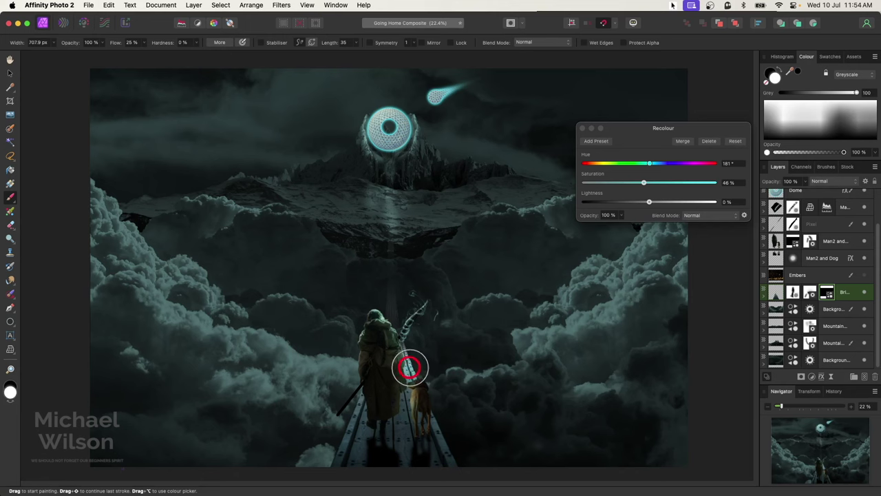
pyautogui.moveTo(393, 411)
pyautogui.mouseDown()
pyautogui.moveTo(370, 394)
pyautogui.moveTo(351, 431)
pyautogui.moveTo(399, 364)
pyautogui.moveTo(395, 301)
pyautogui.moveTo(428, 292)
pyautogui.mouseUp()
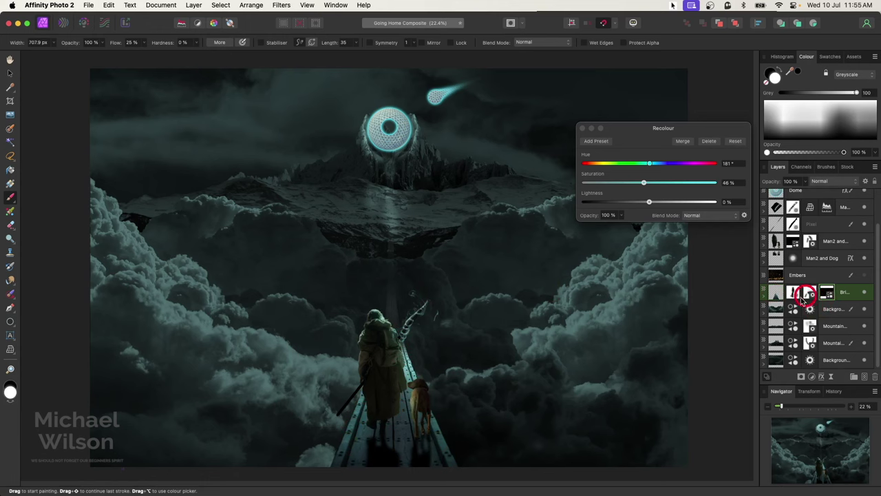
# - Expand the Bridge2.png layer and paint black on its Exposure adjustment to lighten the bridge around the man and dog further
pyautogui.click(763, 293)
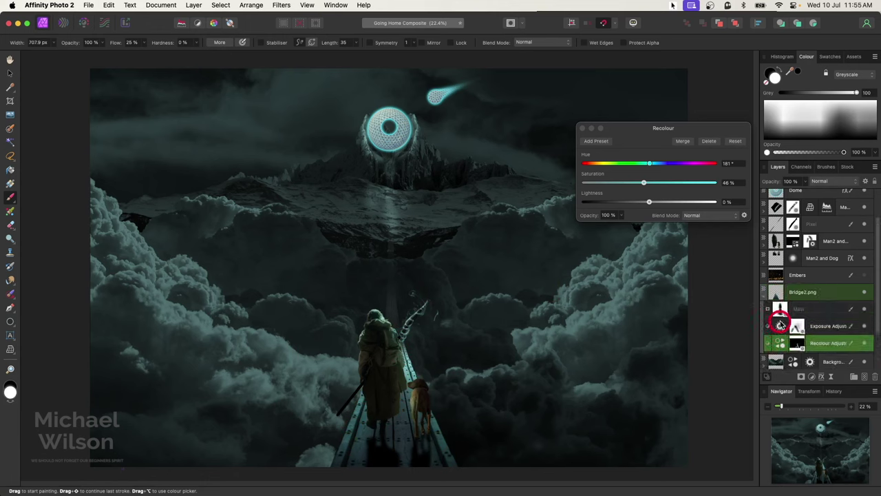
pyautogui.doubleClick(780, 325)
pyautogui.press('x')
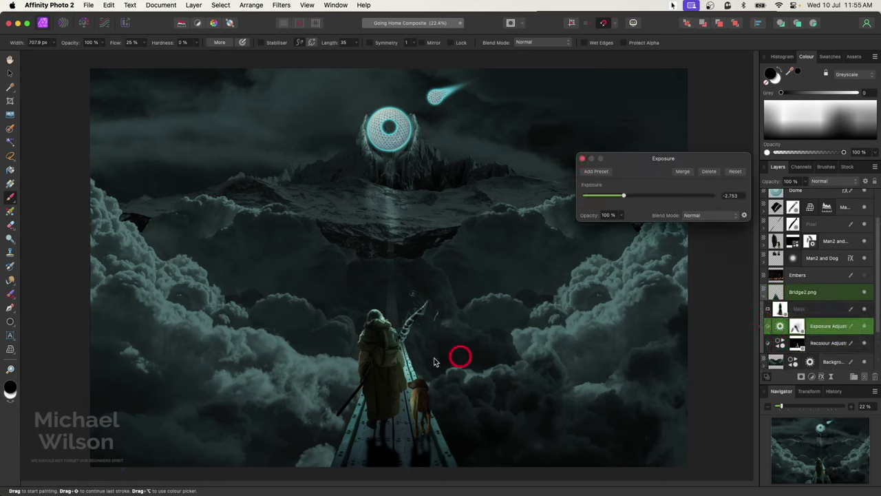
pyautogui.moveTo(408, 363)
pyautogui.mouseDown()
pyautogui.moveTo(448, 444)
pyautogui.moveTo(374, 417)
pyautogui.moveTo(358, 423)
pyautogui.mouseUp()
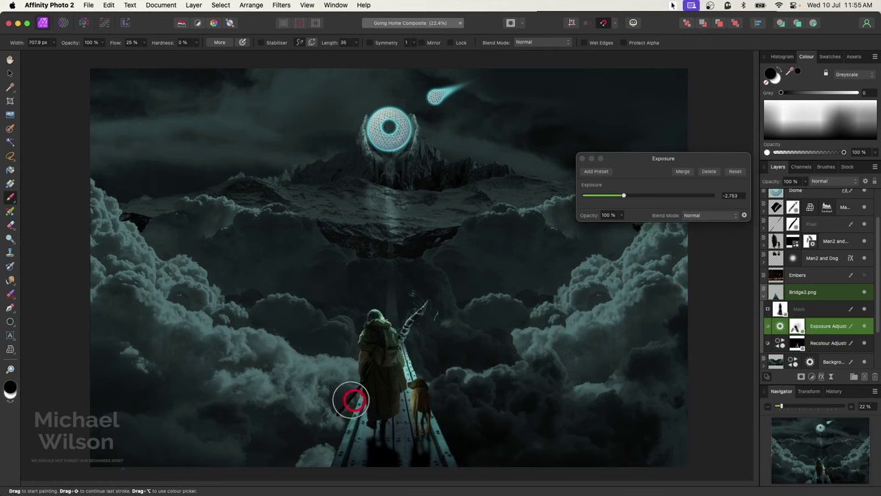
pyautogui.press('x')
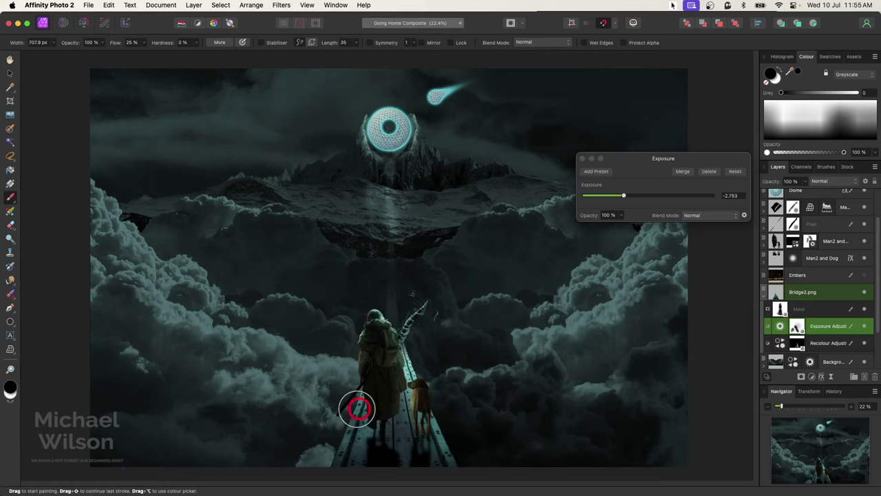
pyautogui.press('x')
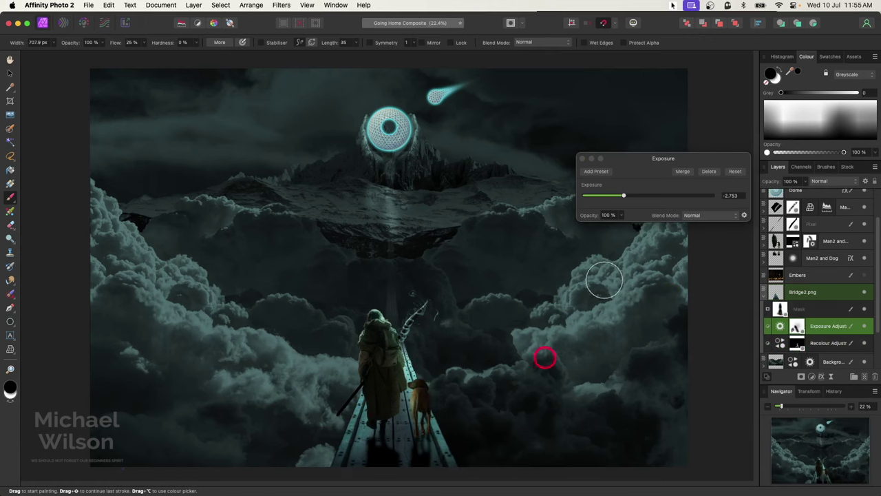
# - Paint white at 5% flow on the Bridge2.png layer's mask to soften the far end of the bridge near the man's head
pyautogui.click(583, 159)
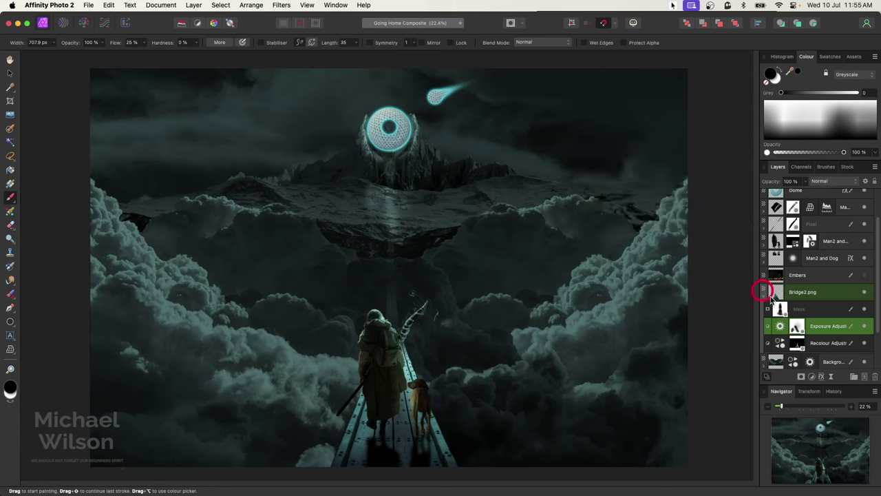
pyautogui.click(780, 309)
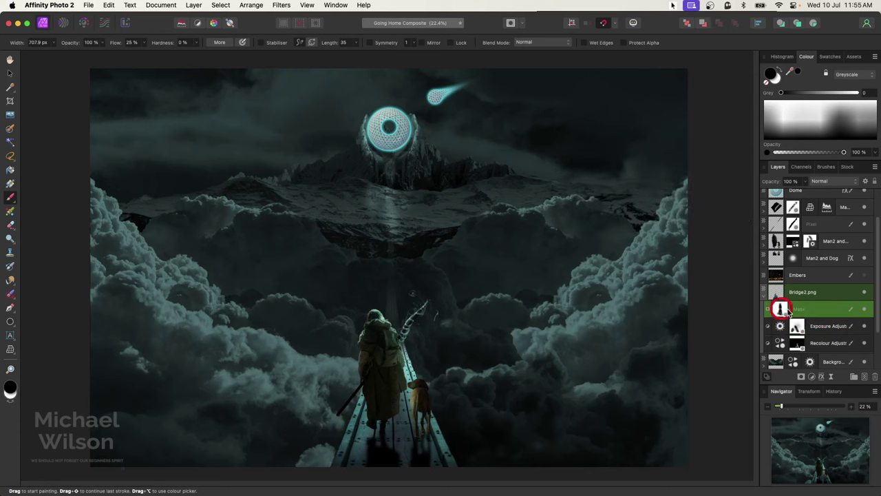
pyautogui.moveTo(320, 222)
pyautogui.mouseDown()
pyautogui.moveTo(402, 239)
pyautogui.moveTo(409, 233)
pyautogui.moveTo(390, 231)
pyautogui.moveTo(393, 194)
pyautogui.moveTo(429, 299)
pyautogui.moveTo(418, 247)
pyautogui.moveTo(403, 285)
pyautogui.moveTo(424, 326)
pyautogui.moveTo(471, 321)
pyautogui.moveTo(390, 307)
pyautogui.mouseUp()
pyautogui.press('x')
pyautogui.click(121, 39)
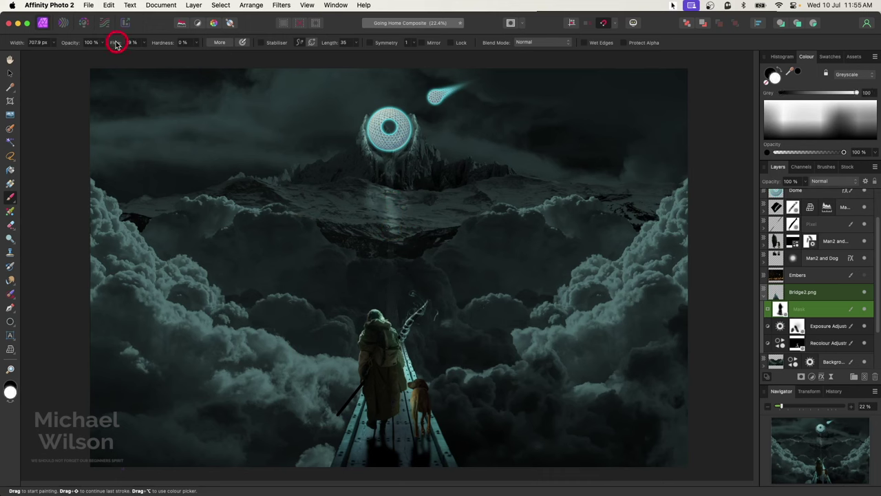
pyautogui.moveTo(110, 43); pyautogui.dragTo(112, 55)
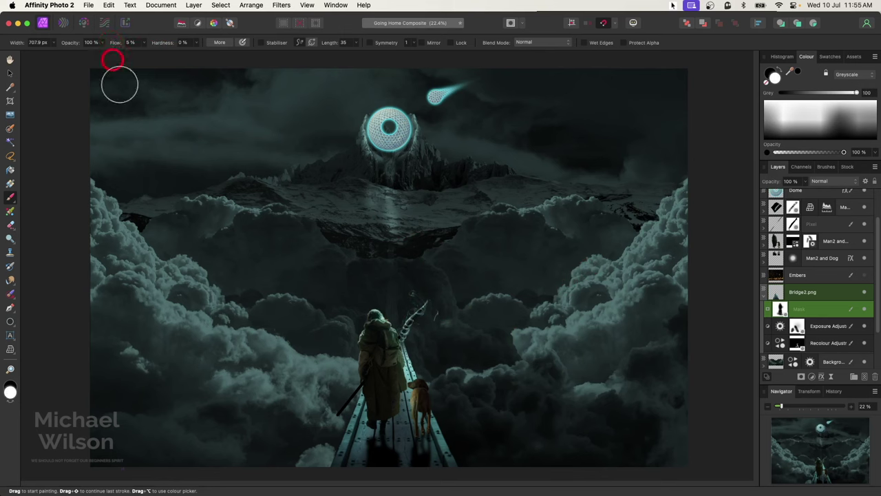
pyautogui.moveTo(359, 293); pyautogui.dragTo(393, 308)
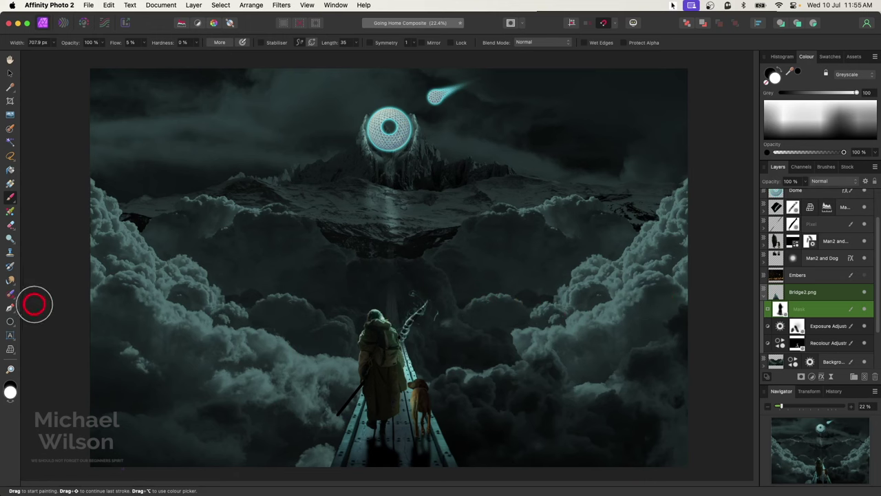
pyautogui.click(764, 292)
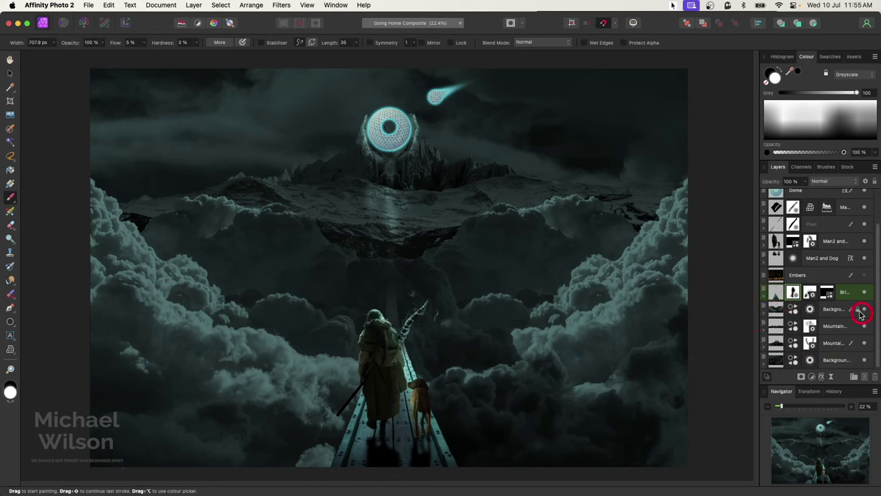
# - Lower the Exposure adjustment on the Background layer directly below the bridge to darken the foreground clouds slightly
pyautogui.doubleClick(809, 310)
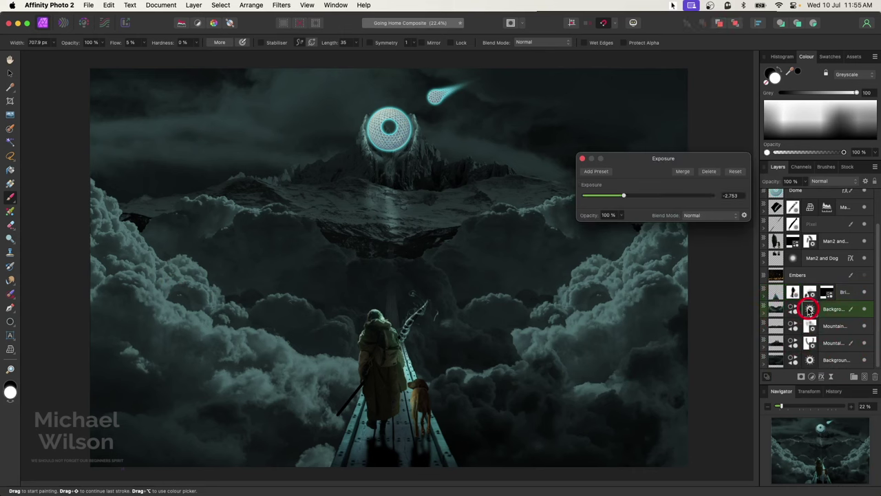
pyautogui.moveTo(625, 198); pyautogui.dragTo(619, 199)
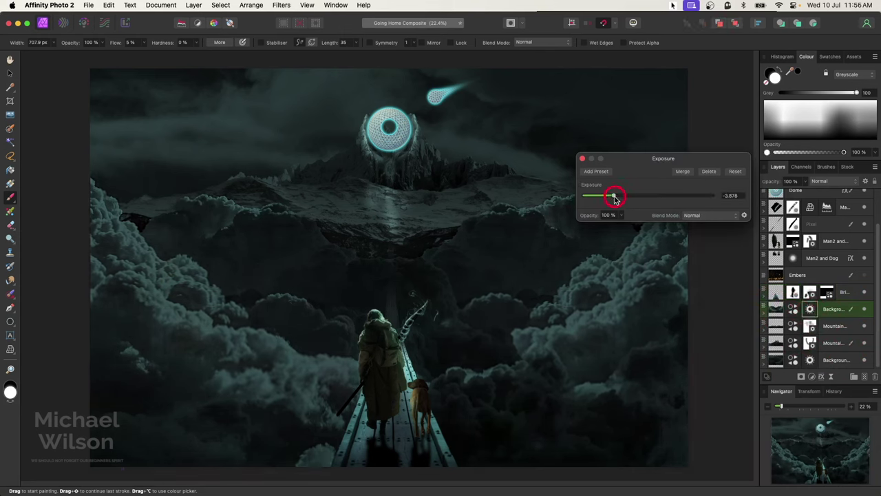
pyautogui.click(649, 262)
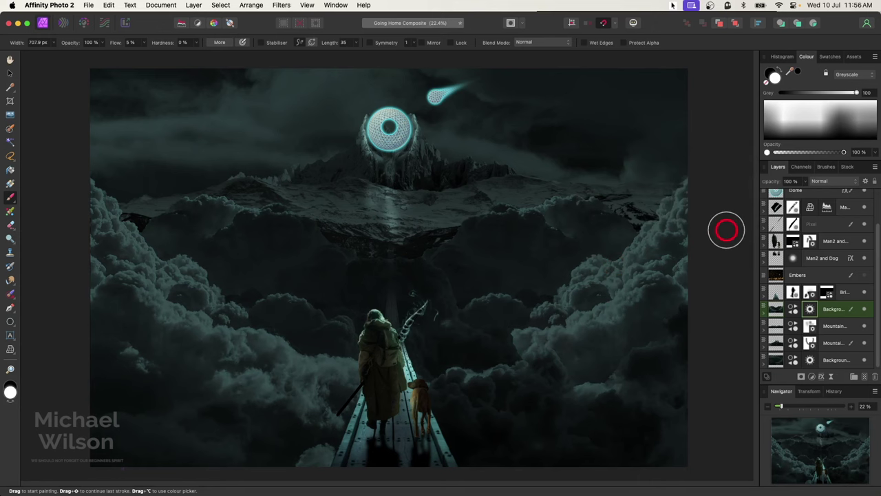
# - Show the birds layer, move the flock around the glowing dome, and place the layer beneath both Dome layers
pyautogui.scroll(2, 819, 275)
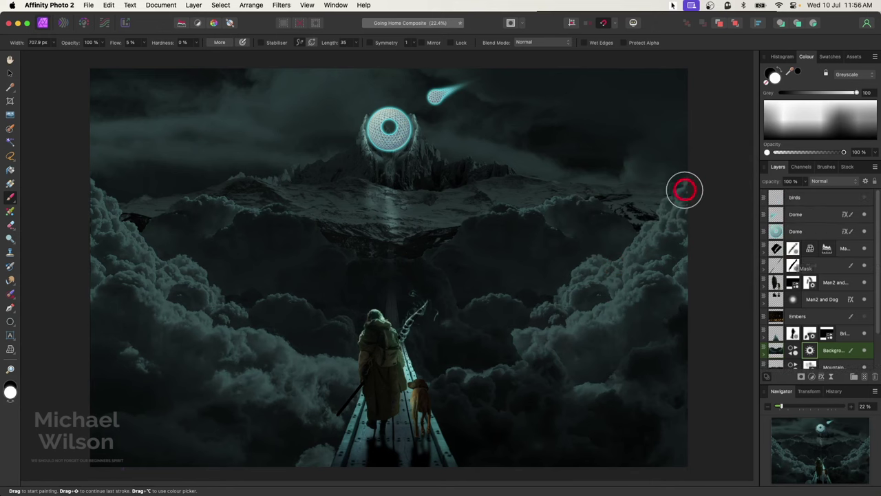
pyautogui.click(864, 197)
pyautogui.click(833, 201)
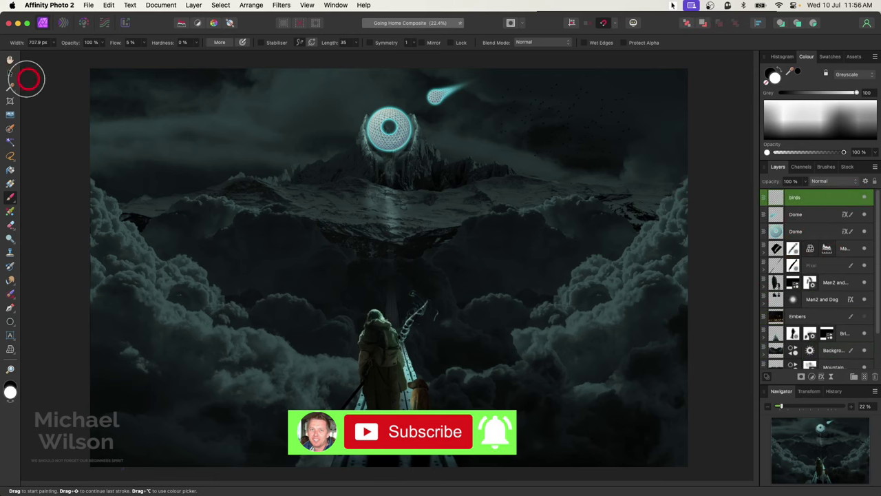
pyautogui.click(9, 73)
pyautogui.moveTo(475, 157); pyautogui.dragTo(378, 147)
pyautogui.moveTo(831, 198); pyautogui.dragTo(795, 238)
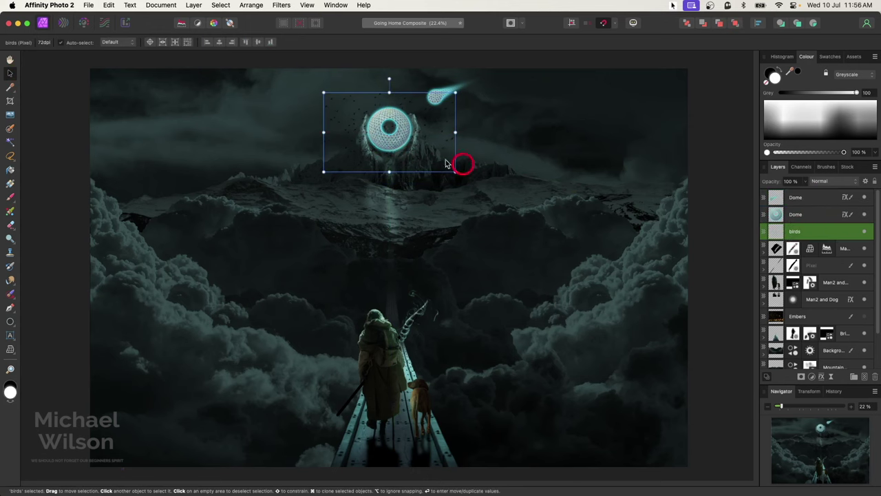
pyautogui.moveTo(421, 147)
pyautogui.mouseDown()
pyautogui.moveTo(427, 158)
pyautogui.moveTo(429, 150)
pyautogui.mouseUp()
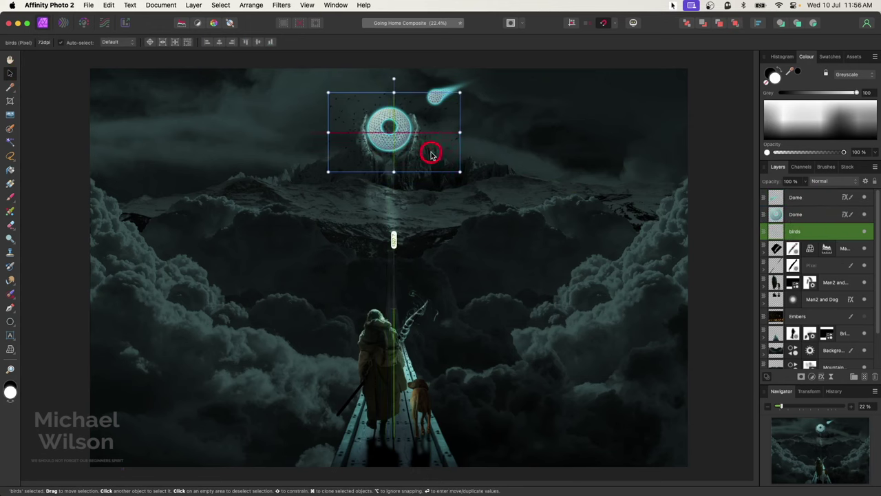
pyautogui.click(733, 201)
# - Show the Embers layer, move its image up over the mountains, and set its blend mode to Screen
pyautogui.click(864, 316)
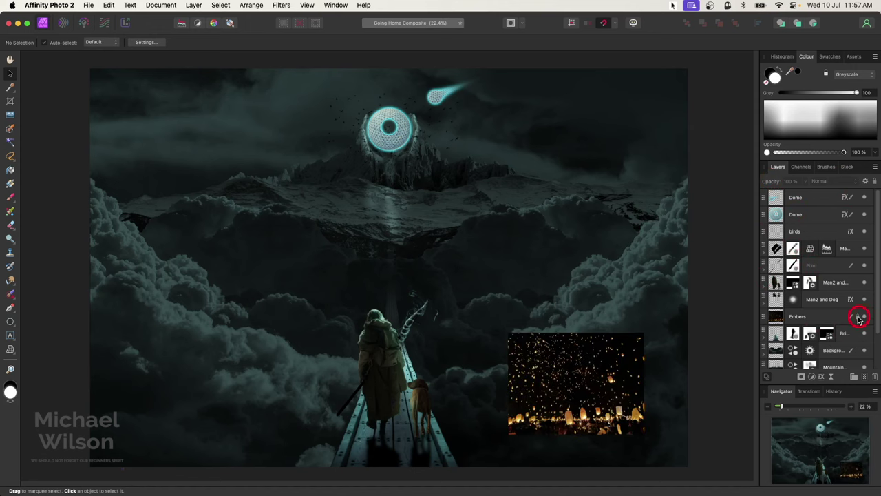
pyautogui.click(816, 316)
pyautogui.moveTo(586, 349); pyautogui.dragTo(572, 193)
pyautogui.click(826, 182)
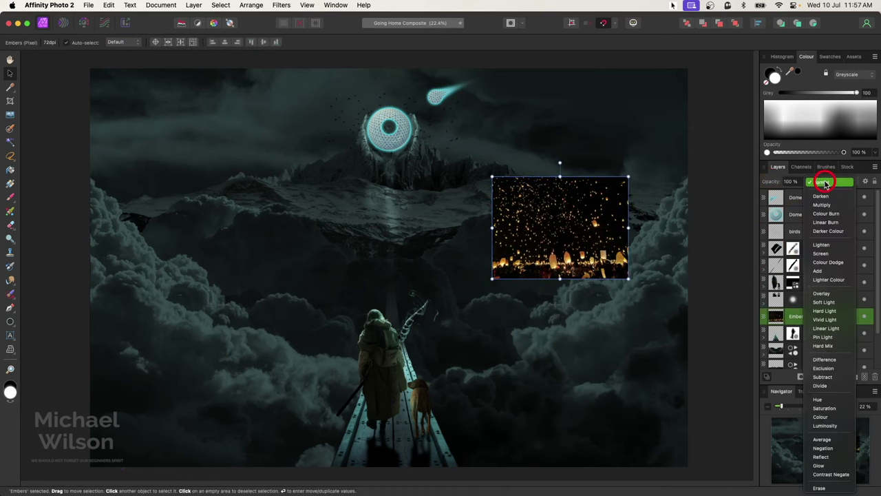
pyautogui.click(724, 191)
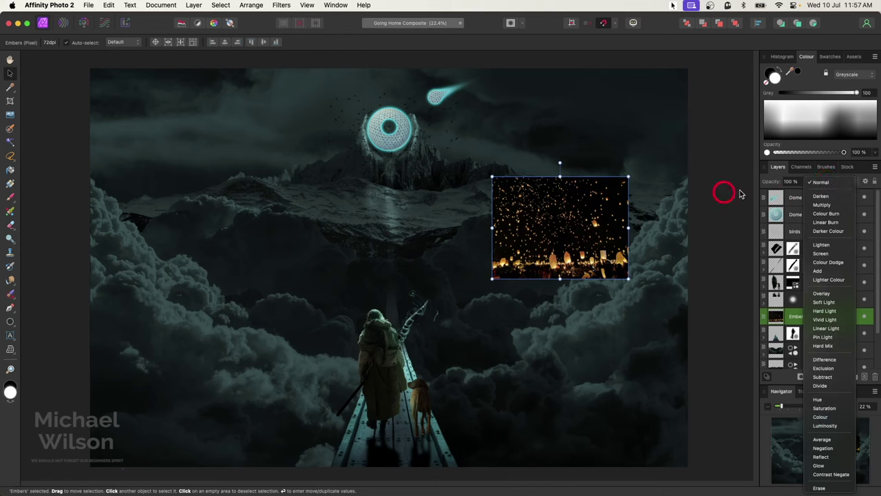
pyautogui.click(819, 183)
pyautogui.click(826, 253)
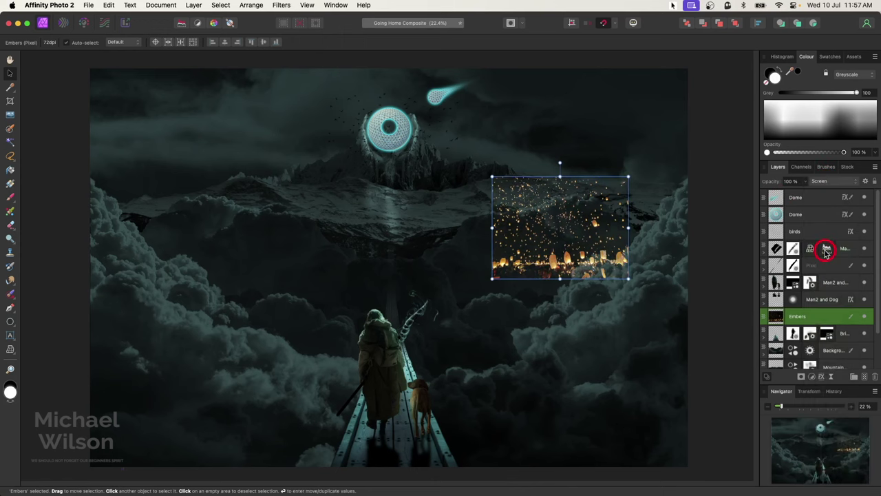
# - Add a Levels adjustment nested in the Embers layer and raise its Black Level to about 13%
pyautogui.click(817, 377)
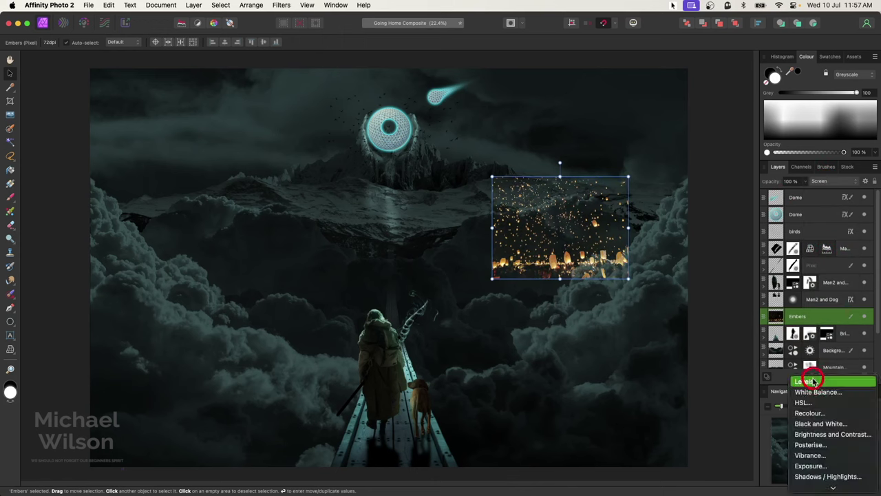
pyautogui.click(811, 380)
pyautogui.moveTo(801, 326); pyautogui.dragTo(776, 333)
pyautogui.moveTo(579, 118); pyautogui.dragTo(595, 123)
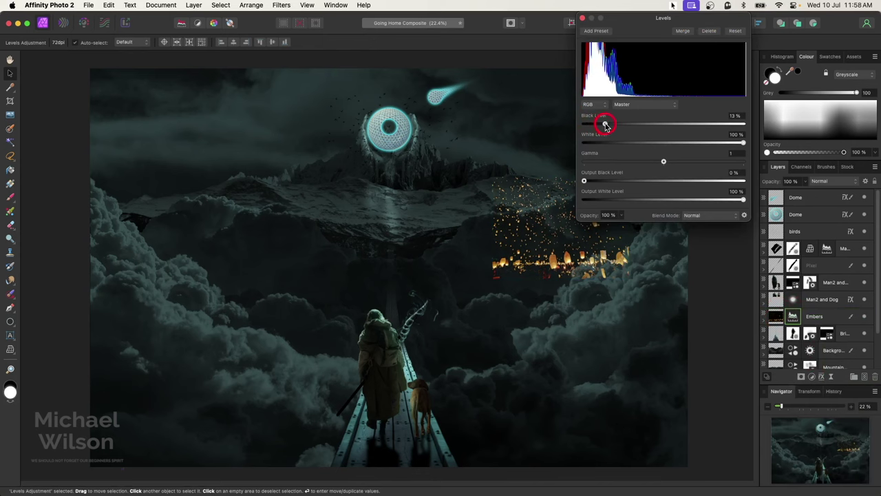
pyautogui.click(582, 19)
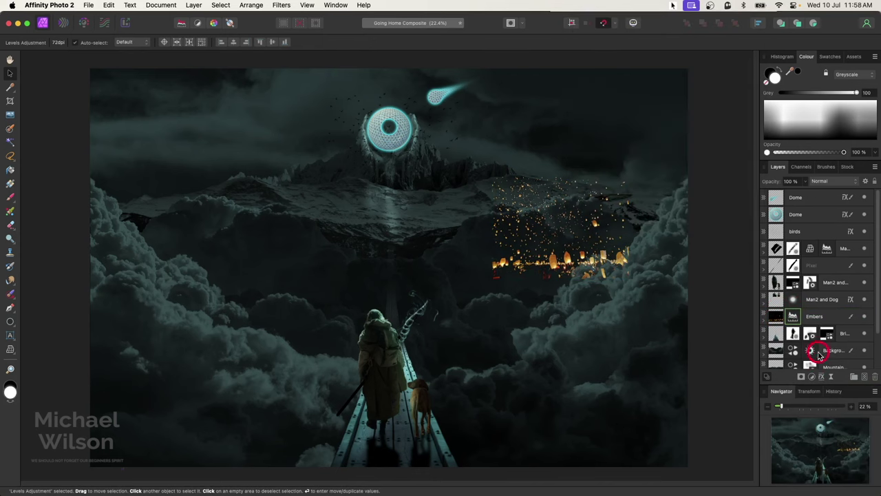
# - Duplicate the cloud Background layer's teal Recolour adjustment and nest the copy in the Embers layer
pyautogui.doubleClick(795, 351)
pyautogui.doubleClick(795, 351)
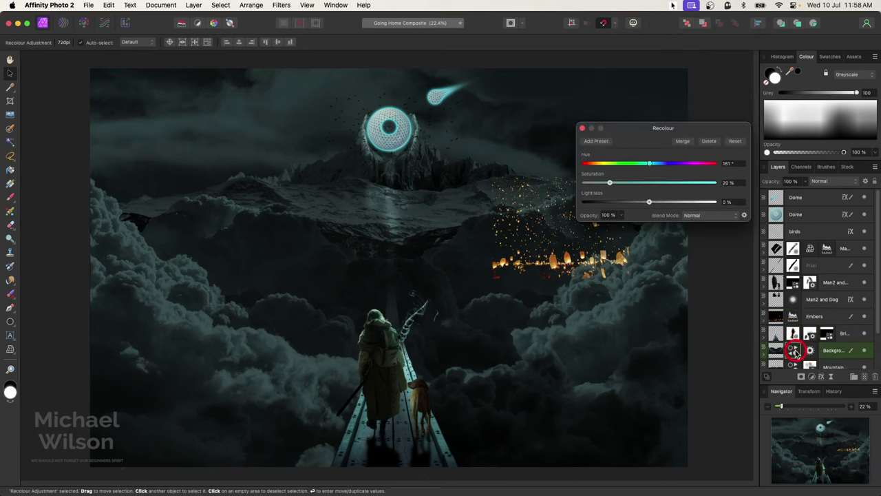
pyautogui.press('super+j')
pyautogui.moveTo(795, 352); pyautogui.dragTo(781, 315)
pyautogui.click(614, 51)
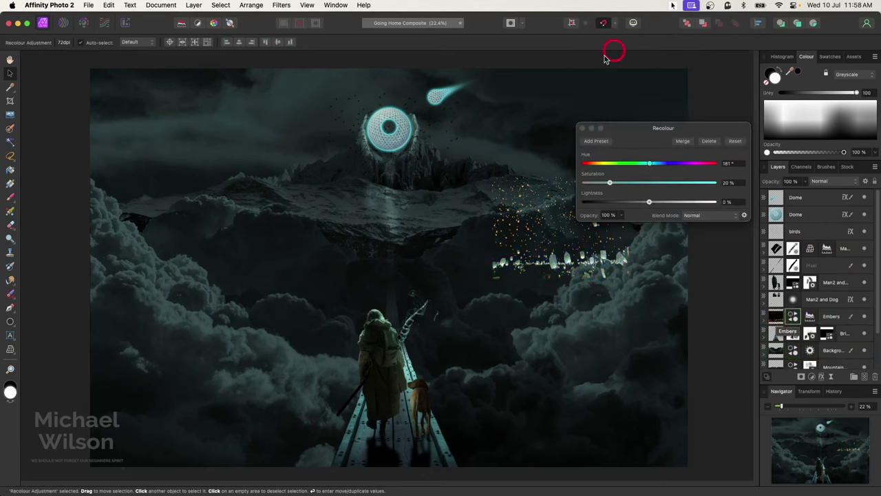
pyautogui.click(582, 128)
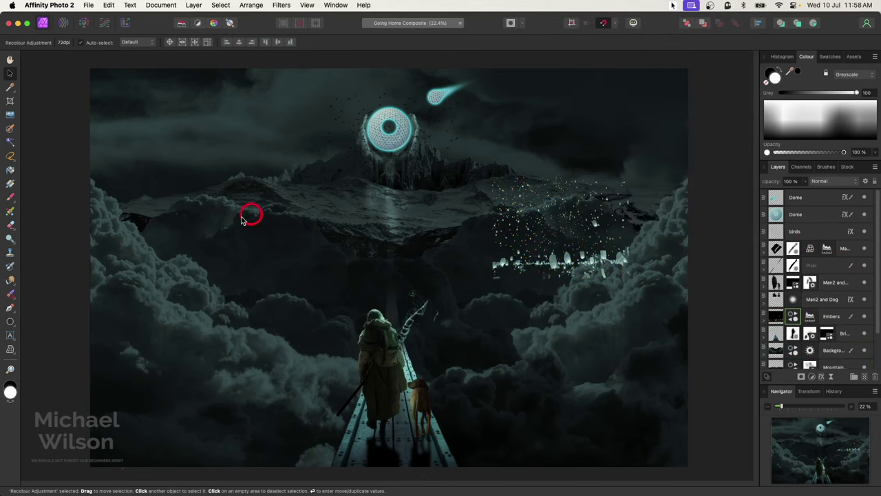
# - Erase the row of lanterns along the lower edge of the Embers image with the 819 px Erase Brush
pyautogui.click(11, 225)
pyautogui.moveTo(543, 282)
pyautogui.mouseDown()
pyautogui.moveTo(548, 274)
pyautogui.moveTo(534, 268)
pyautogui.moveTo(554, 303)
pyautogui.mouseUp()
pyautogui.press('super+z')
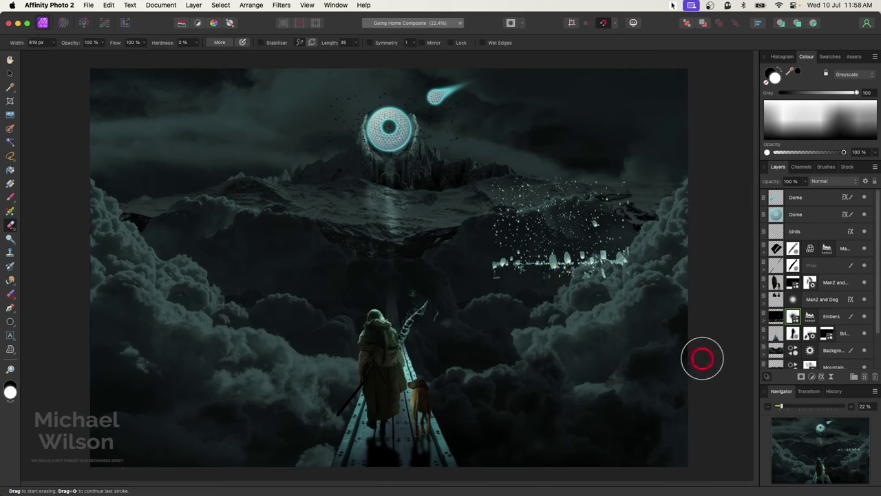
pyautogui.click(775, 316)
pyautogui.moveTo(637, 285)
pyautogui.mouseDown()
pyautogui.moveTo(587, 275)
pyautogui.moveTo(628, 264)
pyautogui.moveTo(488, 274)
pyautogui.mouseUp()
# - Erase the stray lower embers and the large lantern with a smaller brush of up to 471.3 px, leaving a tapering band of sparks
pyautogui.press('[')
pyautogui.press('[')
pyautogui.press('[')
pyautogui.press('[')
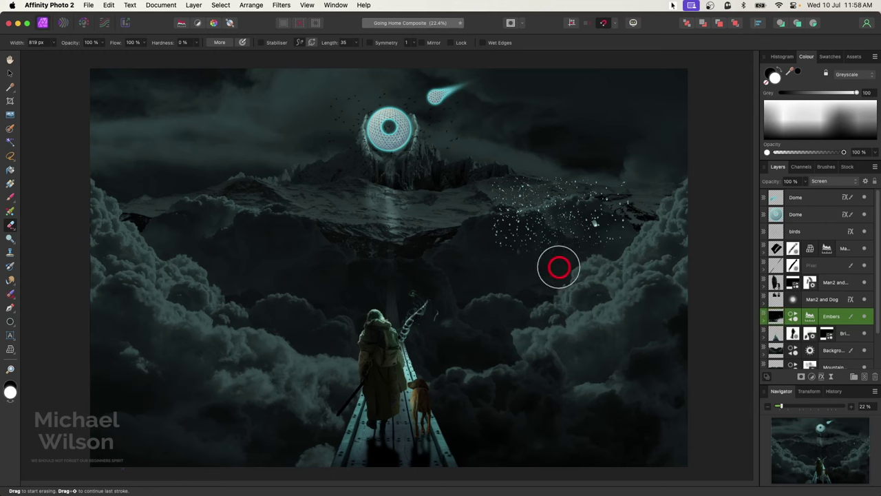
pyautogui.press('[')
pyautogui.press('[')
pyautogui.press('[')
pyautogui.press('[')
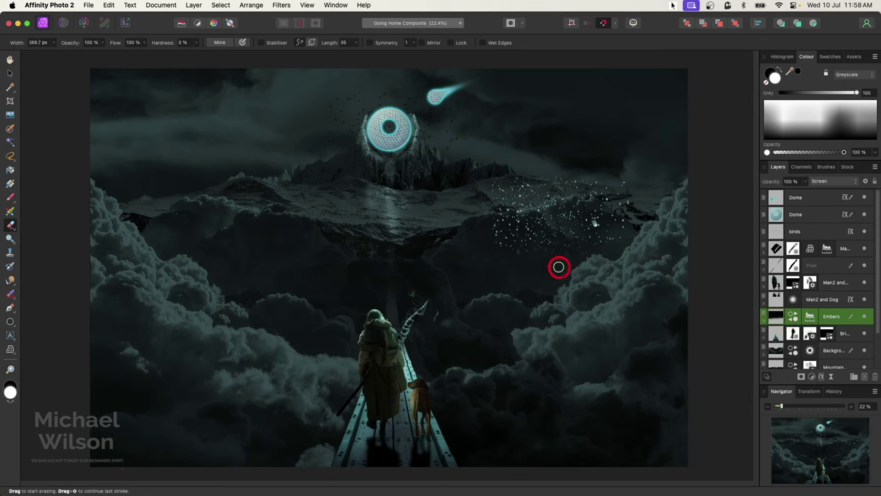
pyautogui.moveTo(608, 239)
pyautogui.mouseDown()
pyautogui.moveTo(594, 220)
pyautogui.moveTo(594, 239)
pyautogui.mouseUp()
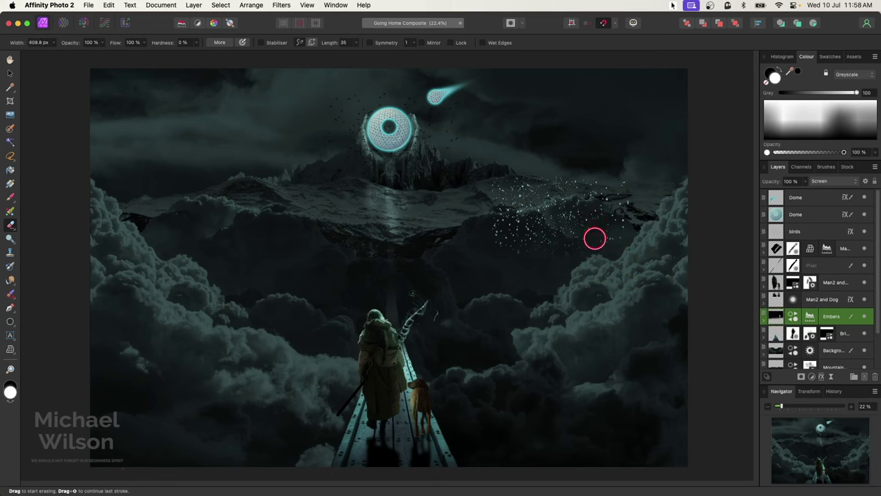
pyautogui.press(']')
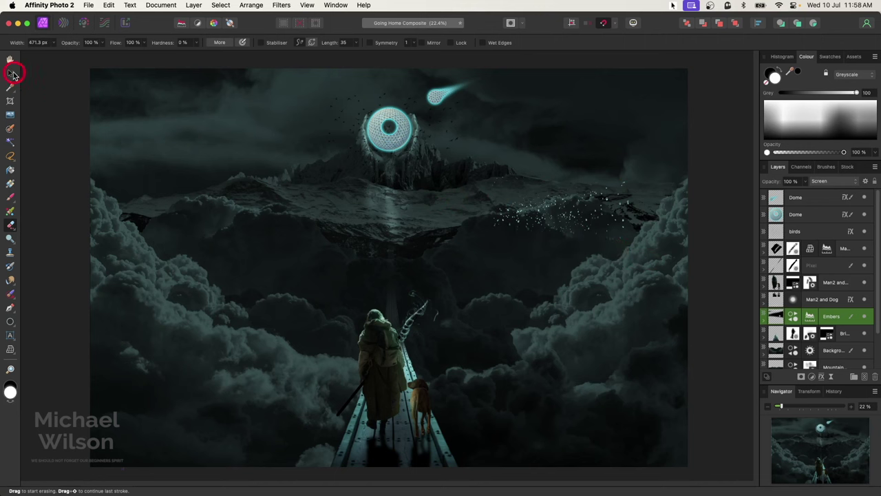
# - Move, rotate and shrink the embers so the sparks rise from the magic smoke beside the man
pyautogui.click(13, 73)
pyautogui.moveTo(541, 196); pyautogui.dragTo(459, 246)
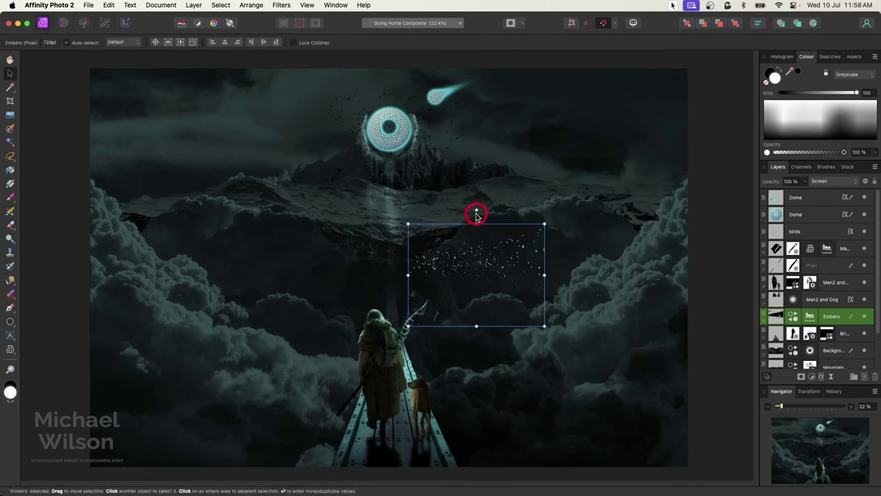
pyautogui.moveTo(476, 214); pyautogui.dragTo(431, 254)
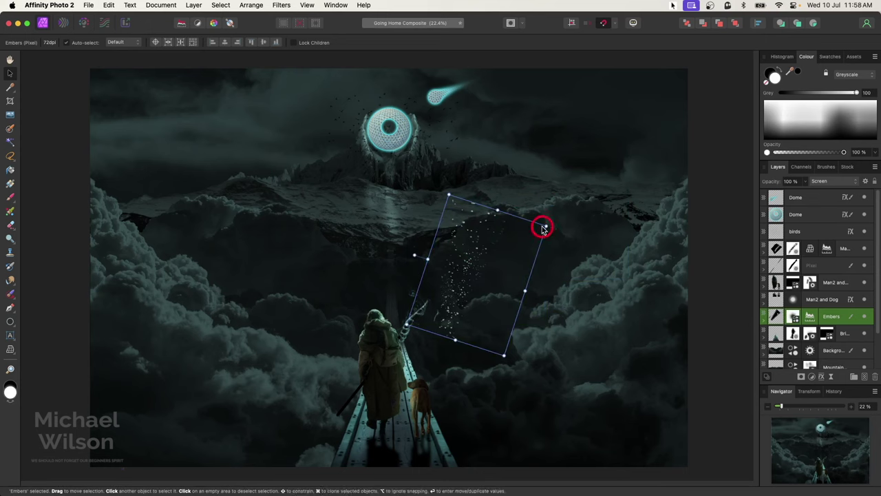
pyautogui.moveTo(542, 228); pyautogui.dragTo(492, 270)
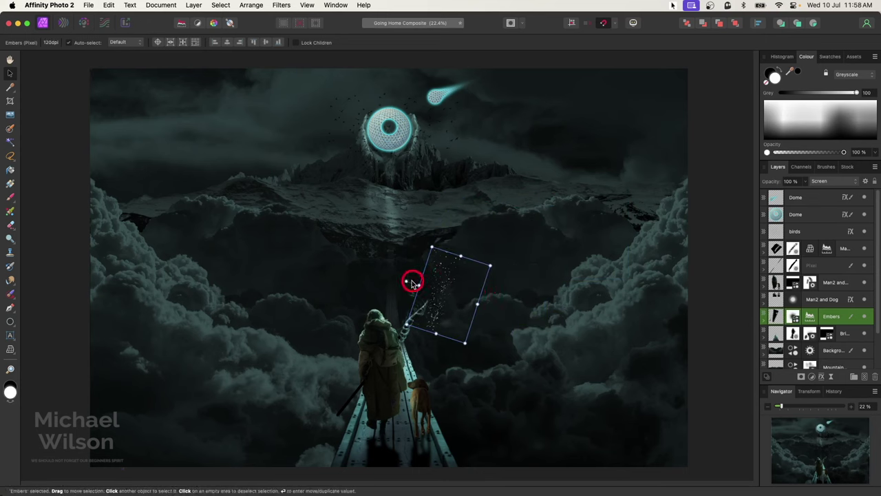
pyautogui.moveTo(413, 283); pyautogui.dragTo(413, 269)
pyautogui.moveTo(450, 301)
pyautogui.mouseDown()
pyautogui.moveTo(466, 291)
pyautogui.moveTo(443, 311)
pyautogui.mouseUp()
pyautogui.click(740, 297)
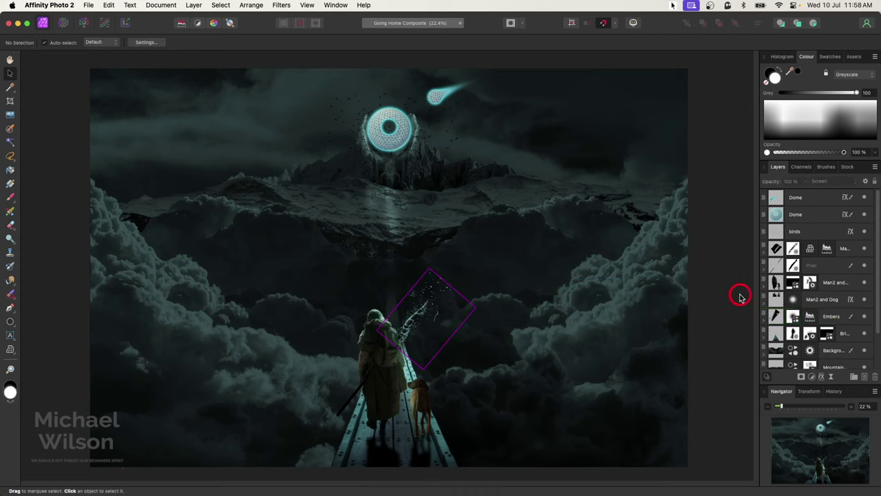
# - Add an empty pixel layer directly above the Man2 and Dog shadow layer
pyautogui.moveTo(781, 284)
pyautogui.mouseDown()
pyautogui.moveTo(792, 296)
pyautogui.moveTo(775, 296)
pyautogui.mouseUp()
pyautogui.click(775, 296)
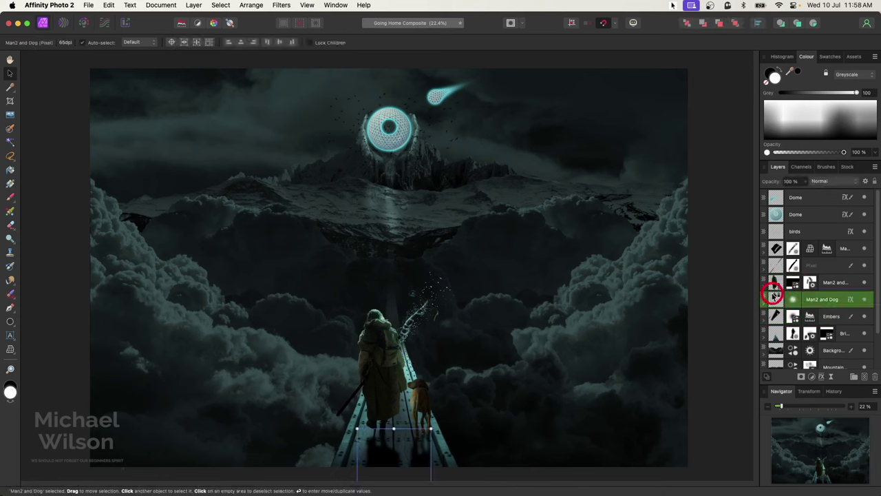
pyautogui.click(865, 377)
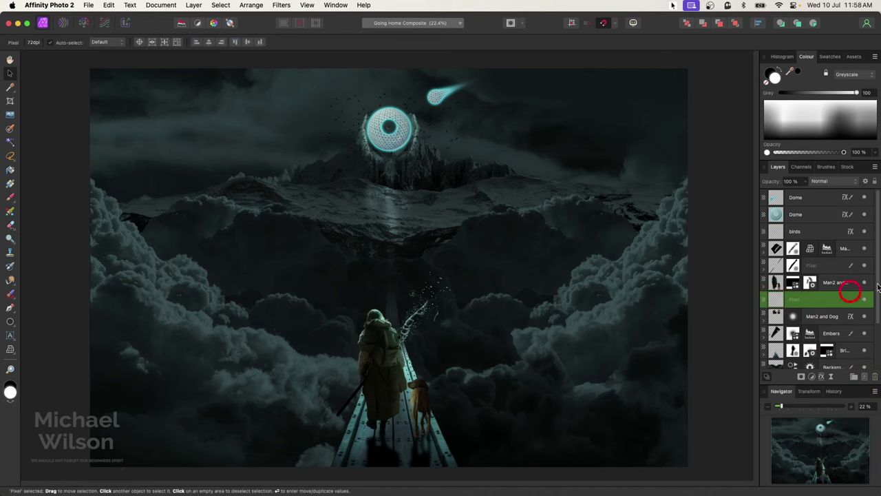
# - Set up the Paint Brush with the 128 px Round Light Brush and a bright cyan colour, hex 16F8F4
pyautogui.click(9, 198)
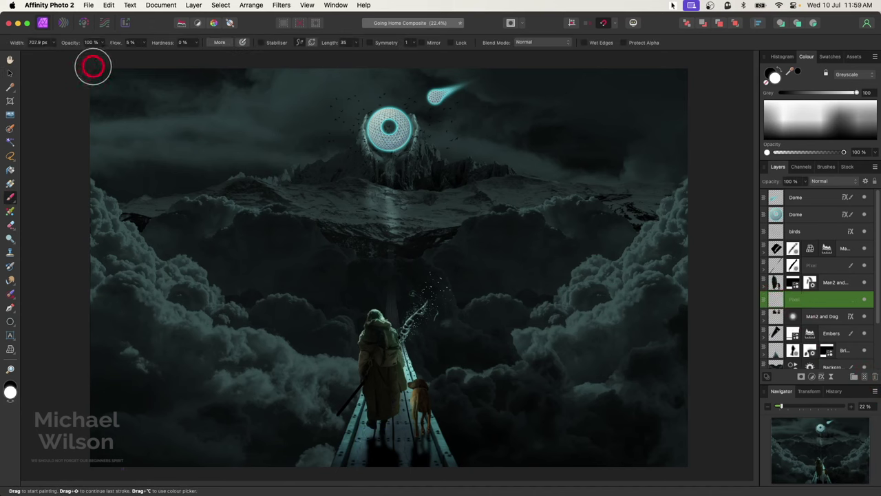
pyautogui.click(826, 167)
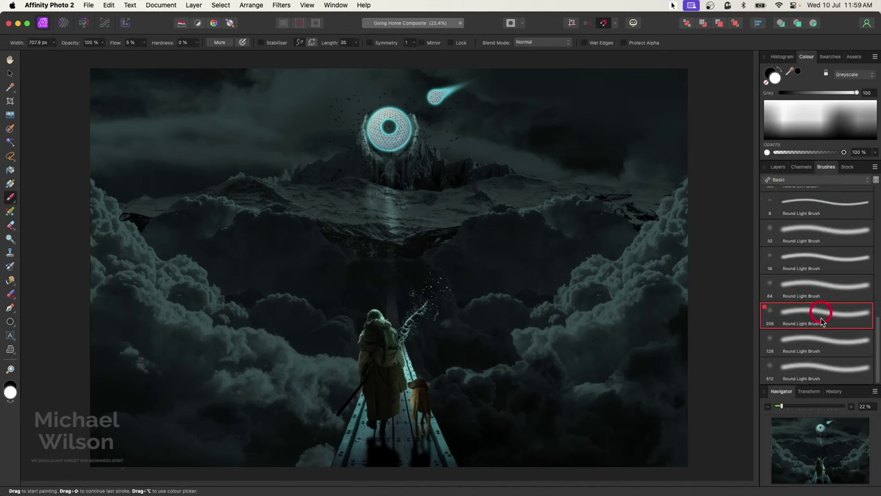
pyautogui.click(817, 338)
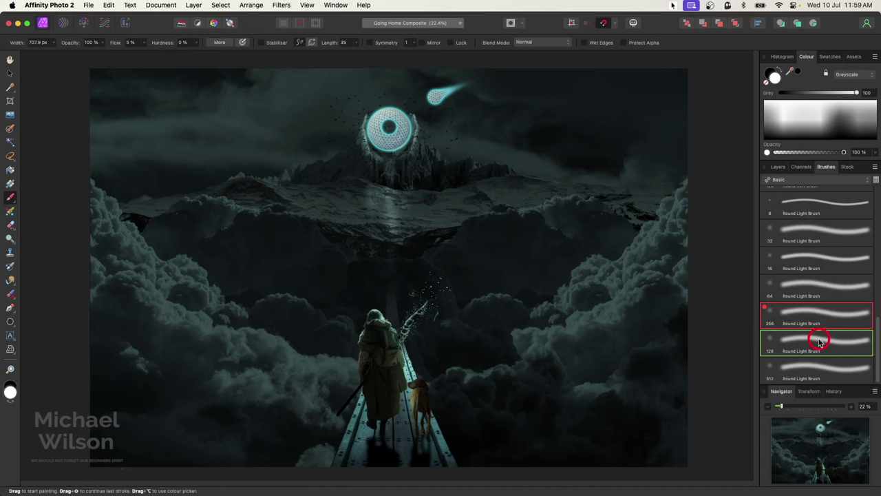
pyautogui.click(775, 77)
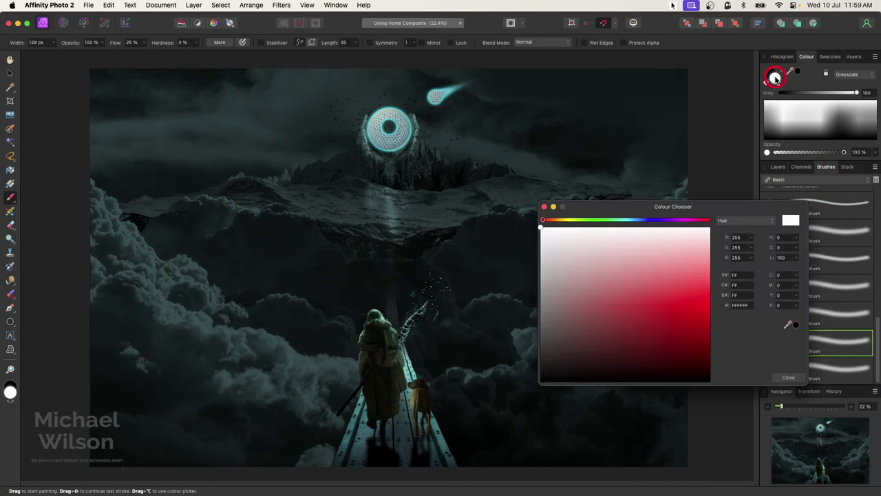
pyautogui.click(627, 220)
pyautogui.moveTo(682, 291); pyautogui.dragTo(700, 300)
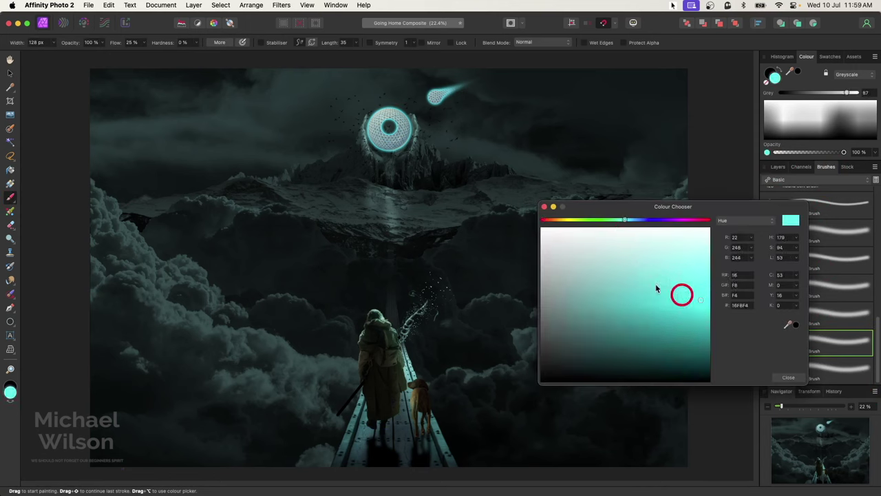
pyautogui.click(556, 211)
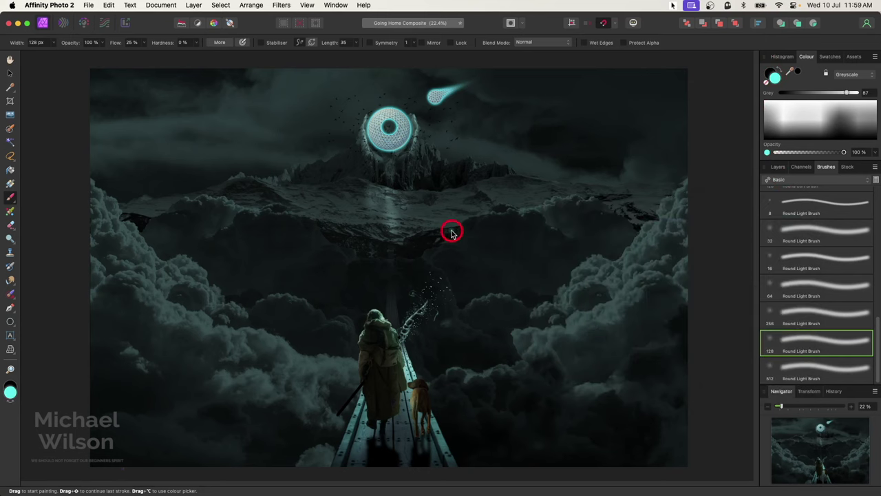
# - Set the new layer to Glow blending and paint a soft cyan glow around the smoke and embers with a 1584.1 px brush at 10% flow
pyautogui.press(']')
pyautogui.press(']')
pyautogui.press(']')
pyautogui.press(']')
pyautogui.press(']')
pyautogui.press(']')
pyautogui.press(']')
pyautogui.press(']')
pyautogui.press(']')
pyautogui.press(']')
pyautogui.press(']')
pyautogui.press(']')
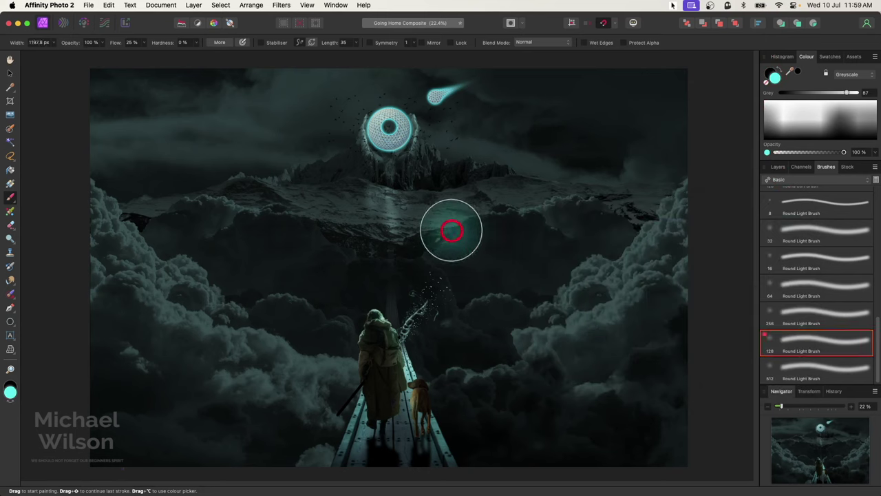
pyautogui.click(779, 166)
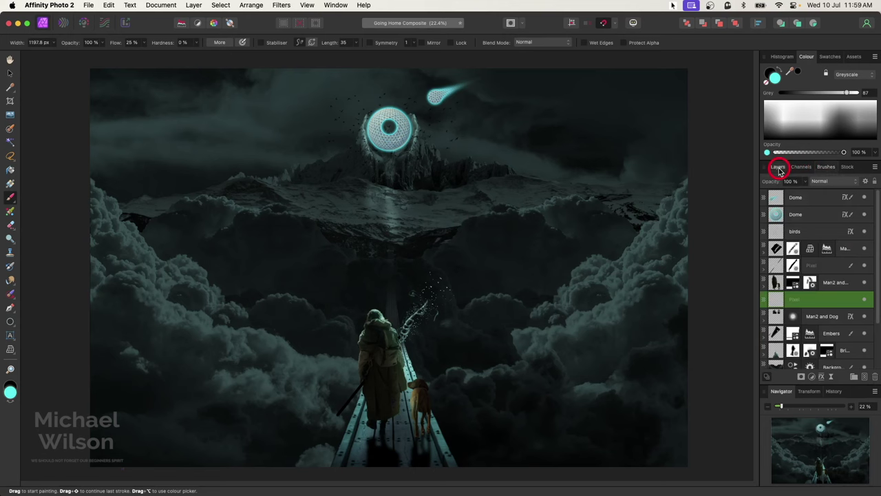
pyautogui.moveTo(837, 185); pyautogui.dragTo(819, 466)
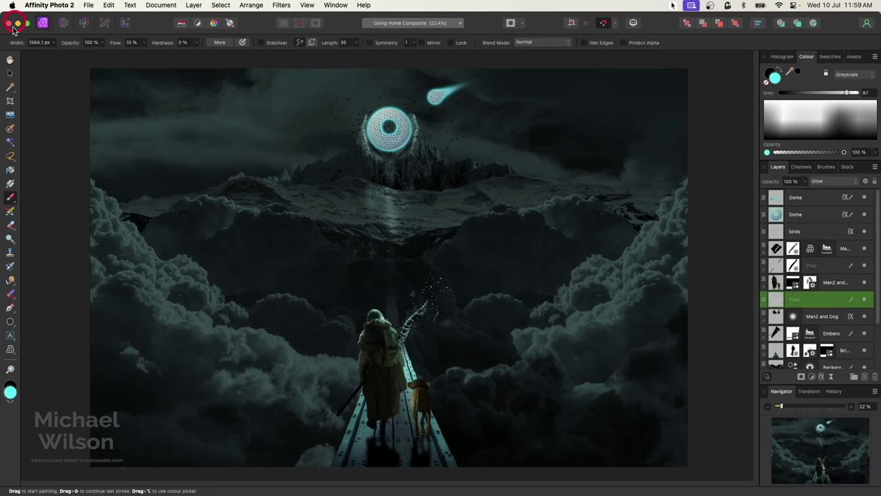
pyautogui.moveTo(94, 43); pyautogui.dragTo(122, 43)
pyautogui.moveTo(399, 315)
pyautogui.mouseDown()
pyautogui.moveTo(427, 316)
pyautogui.moveTo(416, 316)
pyautogui.mouseUp()
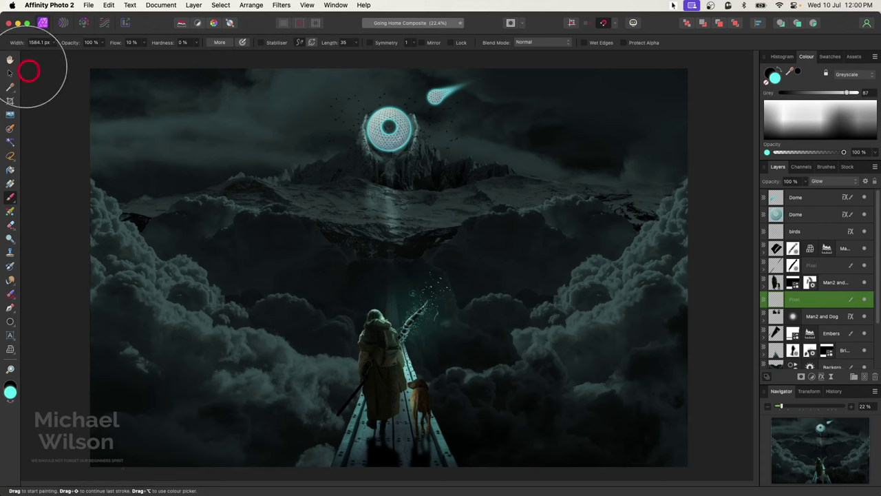
pyautogui.click(10, 72)
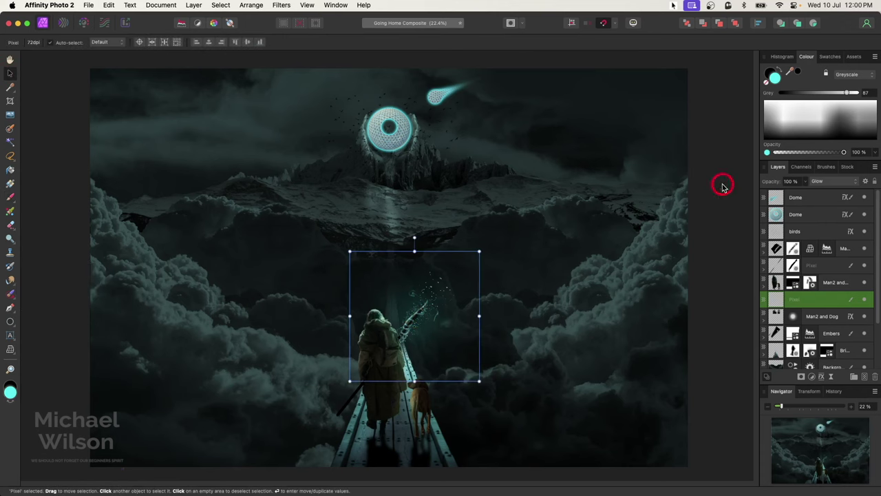
# - Lower the opacity of the large dome's layer above the mountain to about 68%
pyautogui.scroll(-1, 833, 222)
pyautogui.scroll(-3, 833, 222)
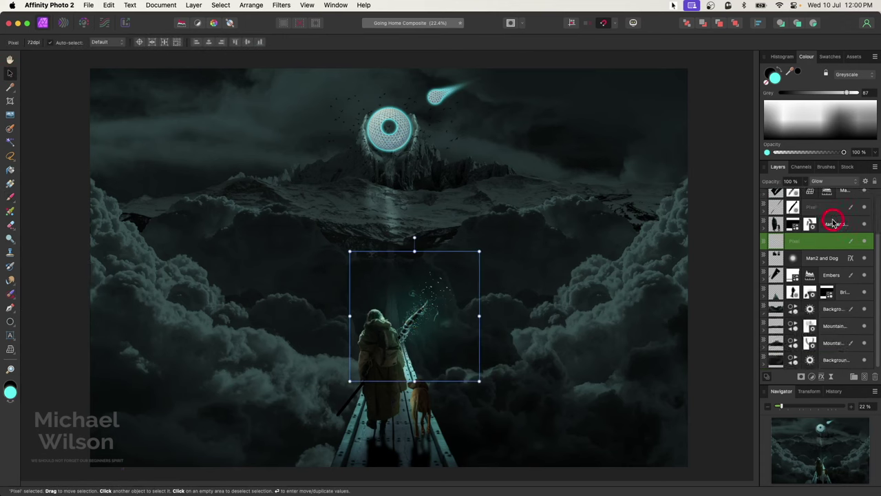
pyautogui.scroll(3, 833, 222)
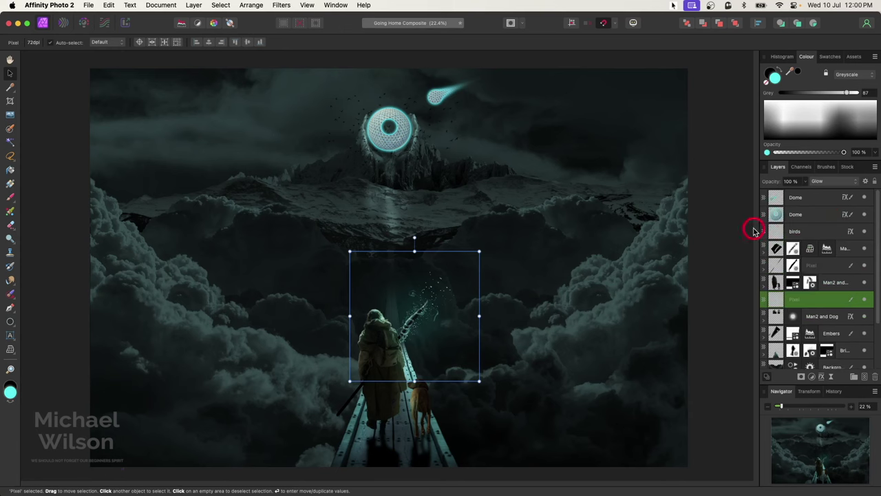
pyautogui.click(716, 336)
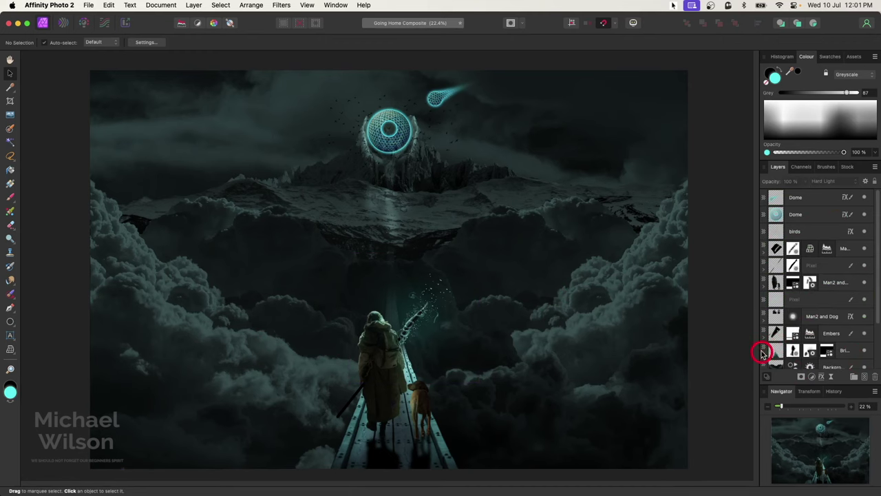
pyautogui.click(796, 234)
pyautogui.click(797, 216)
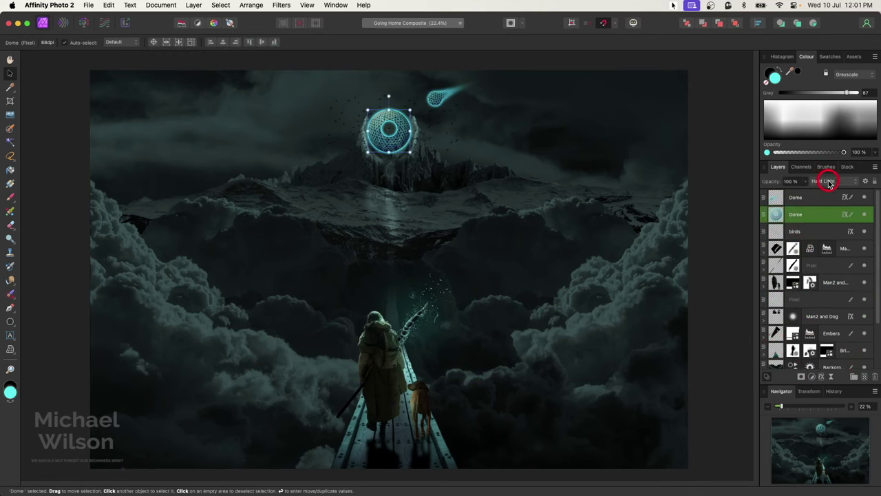
pyautogui.moveTo(776, 185); pyautogui.dragTo(758, 184)
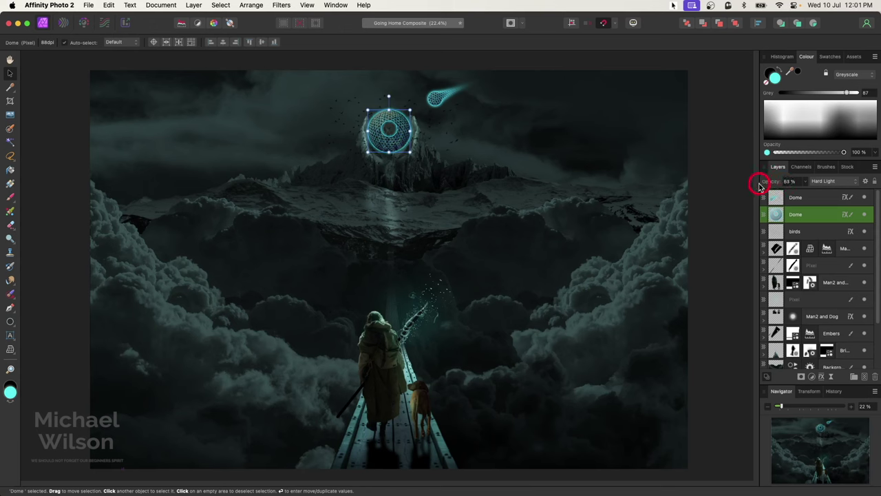
# - Lower the comet-like Dome fragment's opacity to 60% and rotate it slightly anticlockwise so its tail rises more steeply
pyautogui.click(775, 195)
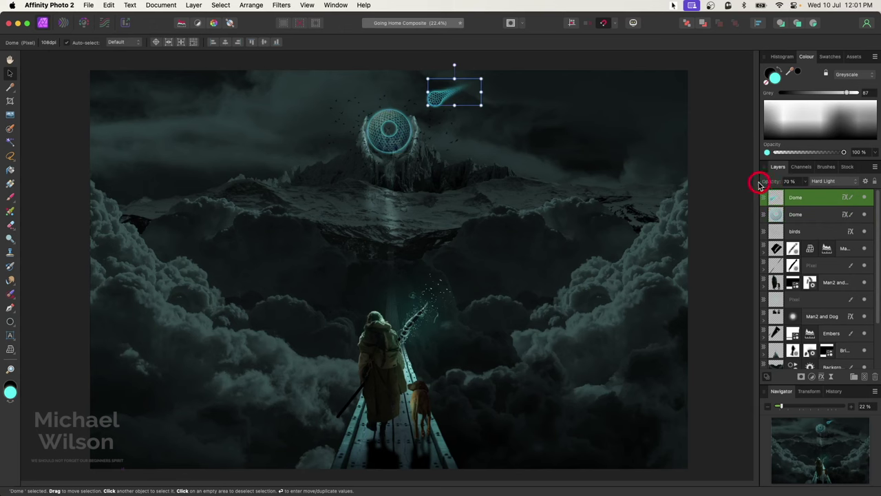
pyautogui.moveTo(758, 184); pyautogui.dragTo(755, 184)
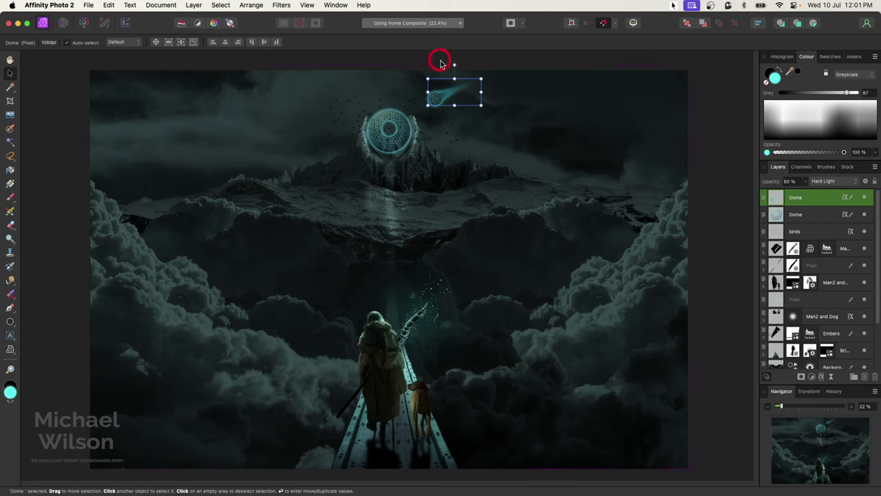
pyautogui.moveTo(451, 65); pyautogui.dragTo(449, 65)
pyautogui.click(733, 112)
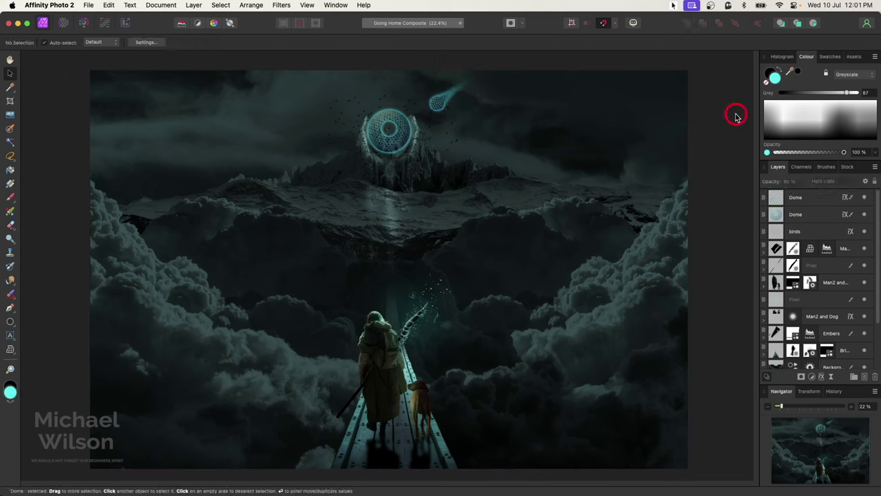
# - Select all layers from the top Dome down to the bottom Background and merge the visible result into a new pixel layer
pyautogui.click(821, 201)
pyautogui.scroll(-3, 818, 289)
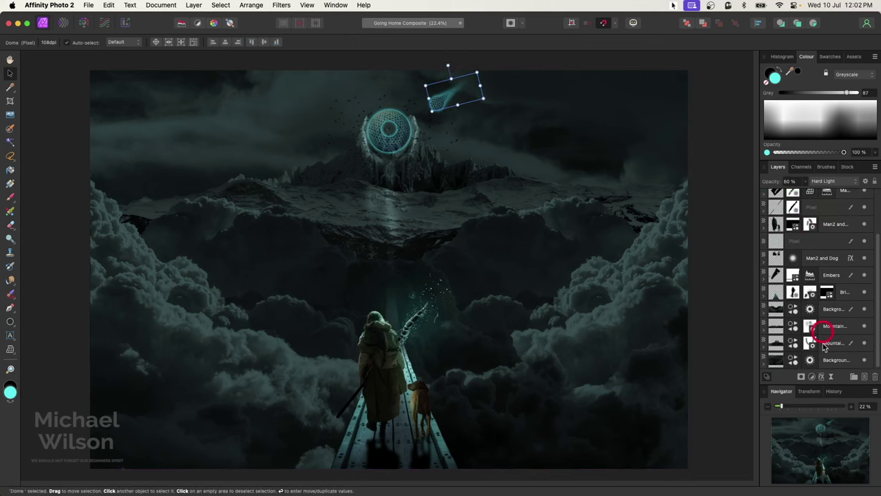
pyautogui.keyDown('shift'); pyautogui.click(831, 364); pyautogui.keyUp('shift')
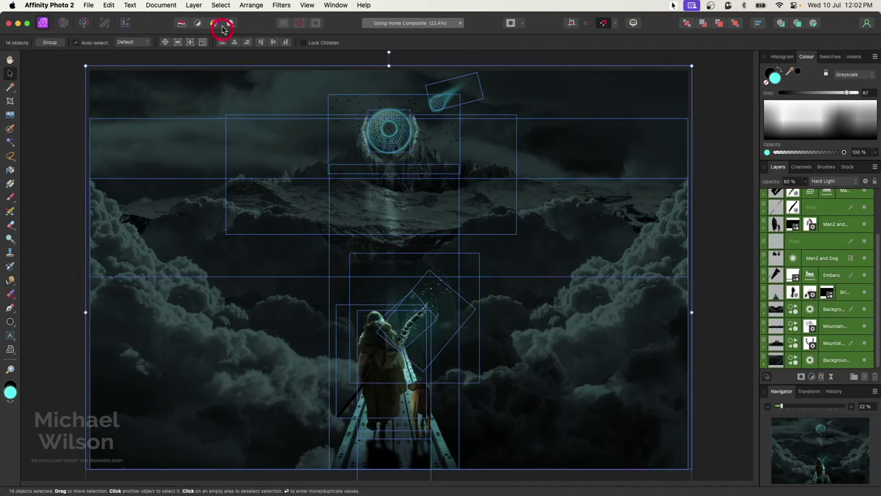
pyautogui.click(195, 5)
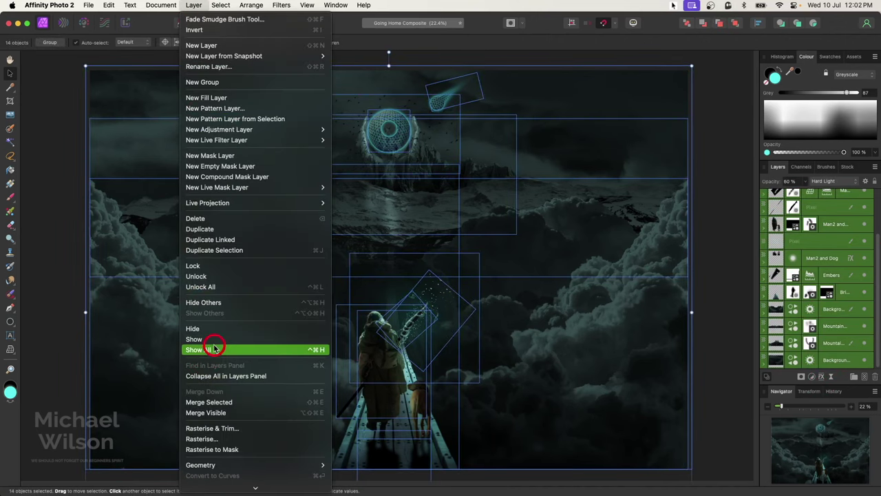
pyautogui.click(215, 414)
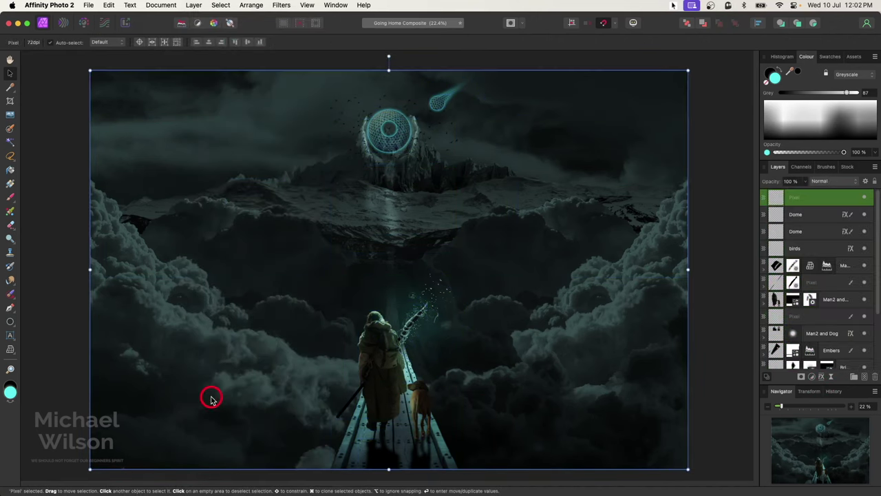
# - Open the merged layer in the Develop persona and set Clarity to 69% and Vibrance to 40%, with slightly reduced Exposure
pyautogui.click(84, 23)
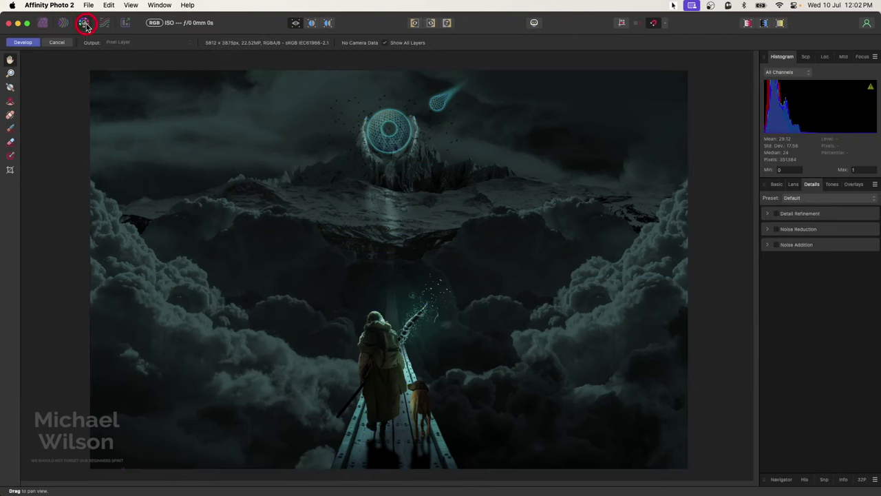
pyautogui.click(778, 183)
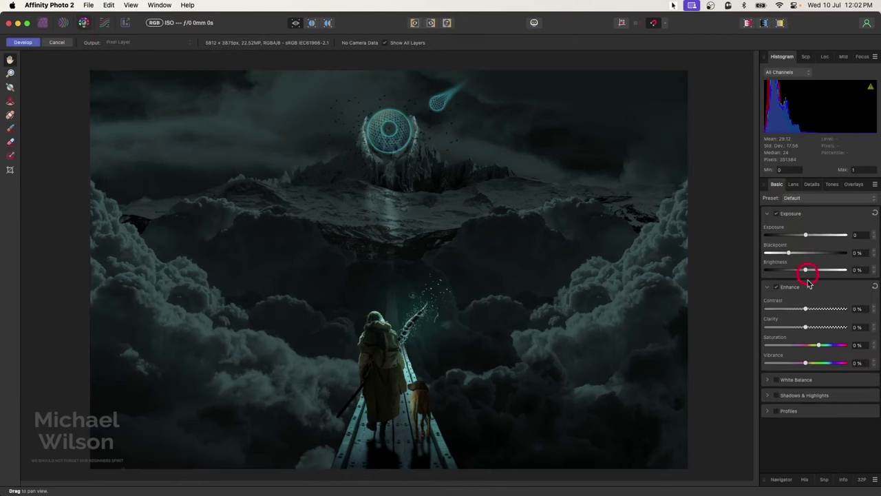
pyautogui.moveTo(808, 328); pyautogui.dragTo(814, 330)
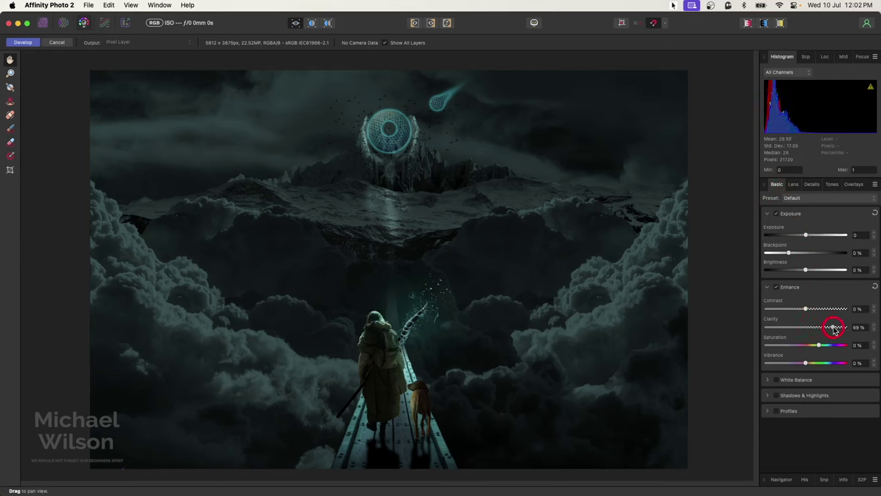
pyautogui.moveTo(806, 363); pyautogui.dragTo(827, 363)
pyautogui.moveTo(805, 235); pyautogui.dragTo(804, 236)
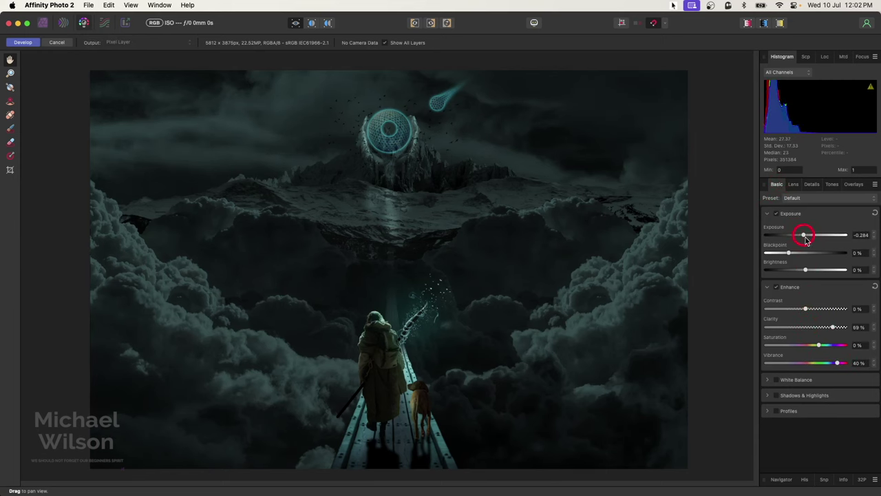
# - Enable Detail Refinement with Radius and Amount at 62%, add noise at 5% intensity, and develop the merged layer
pyautogui.click(810, 183)
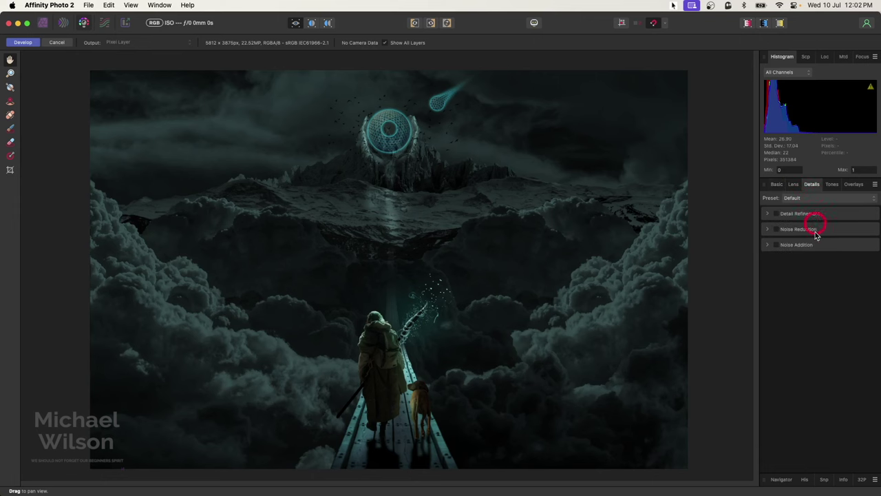
pyautogui.click(775, 213)
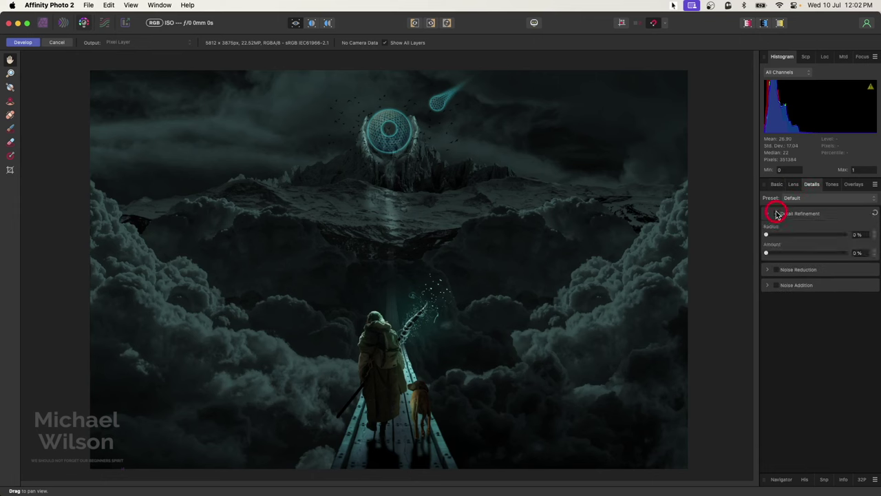
pyautogui.moveTo(766, 235); pyautogui.dragTo(817, 251)
pyautogui.click(776, 285)
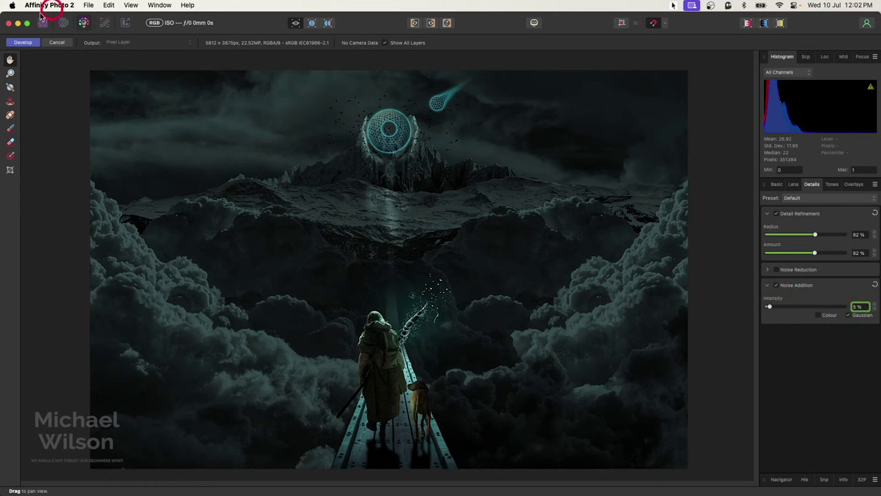
pyautogui.click(20, 43)
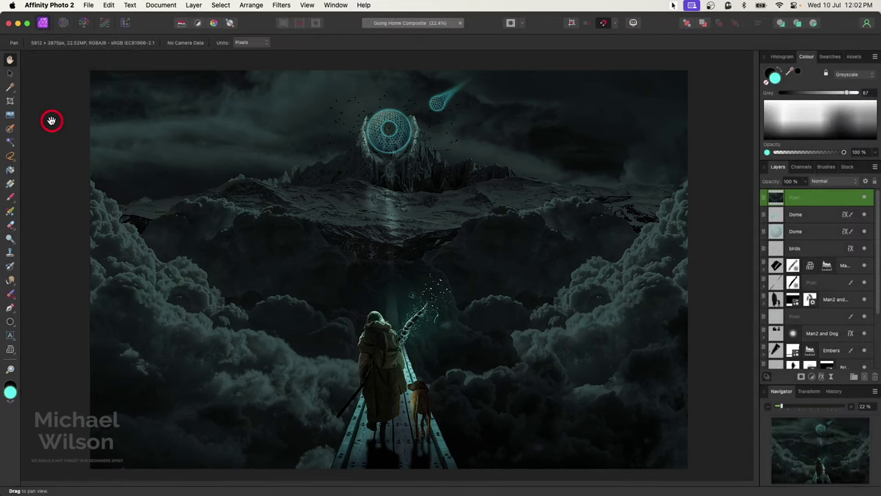